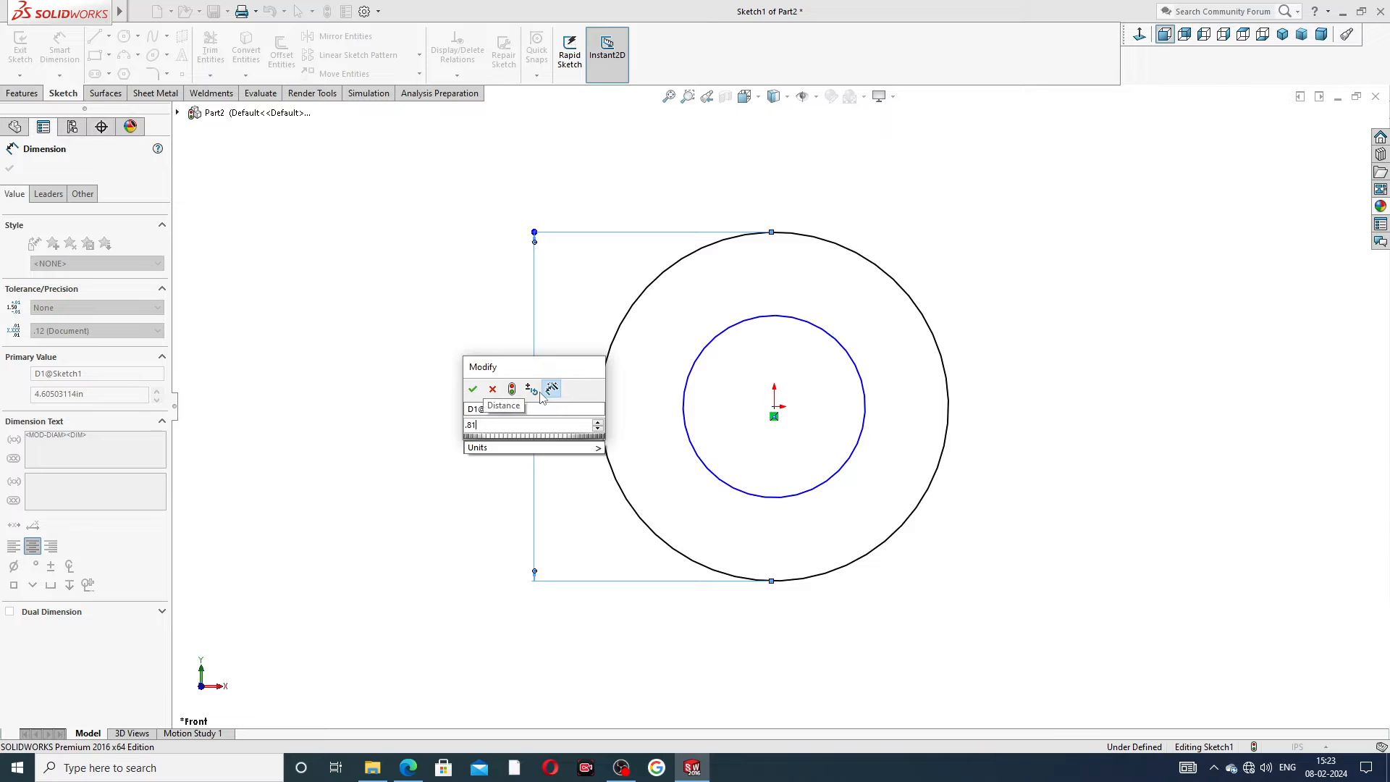
Dimension the outer circle at 0.81 in and the inner circle at 0.52 in, placing both dimensions beside the circles
{"action": "key", "text": "Return"}
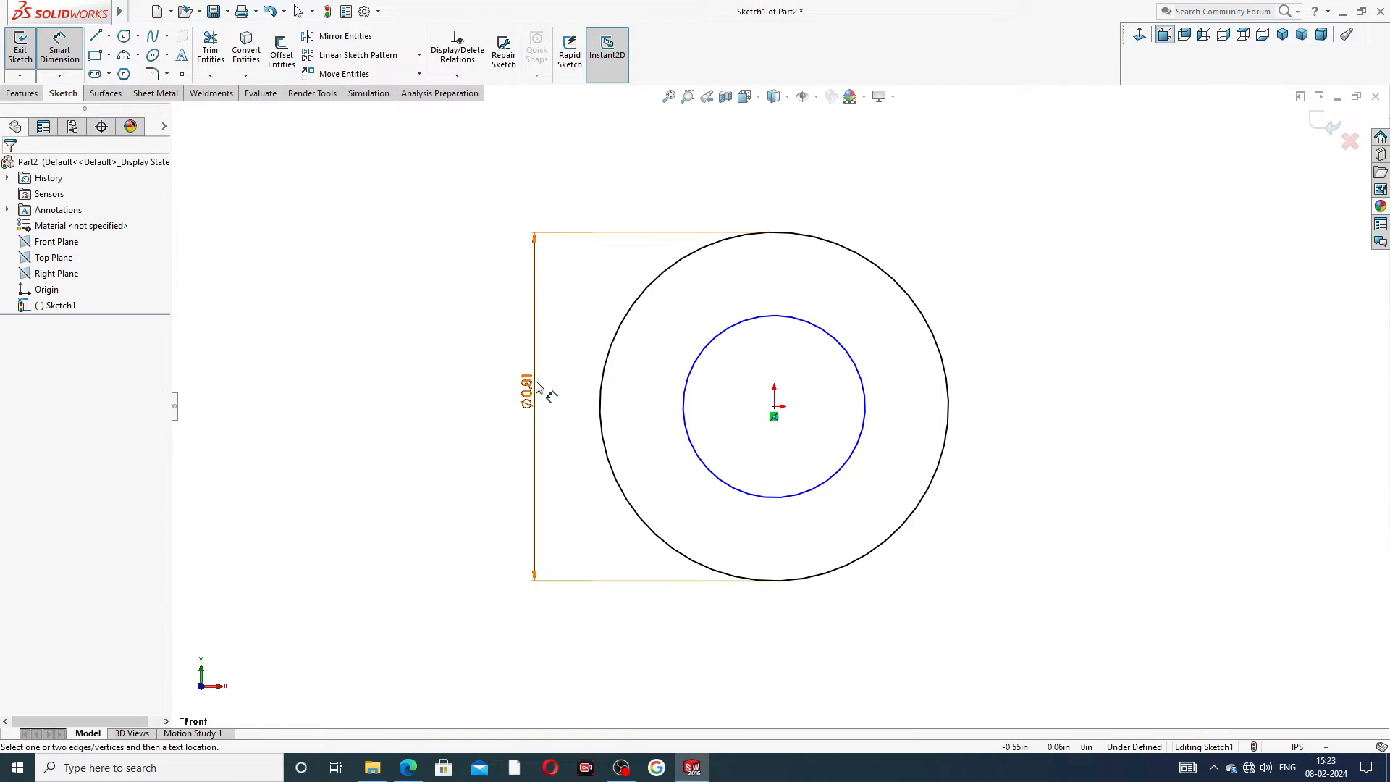
{"action": "left_click_drag", "start_coordinate": [532, 390], "coordinate": [479, 389]}
{"action": "left_click", "coordinate": [687, 384]}
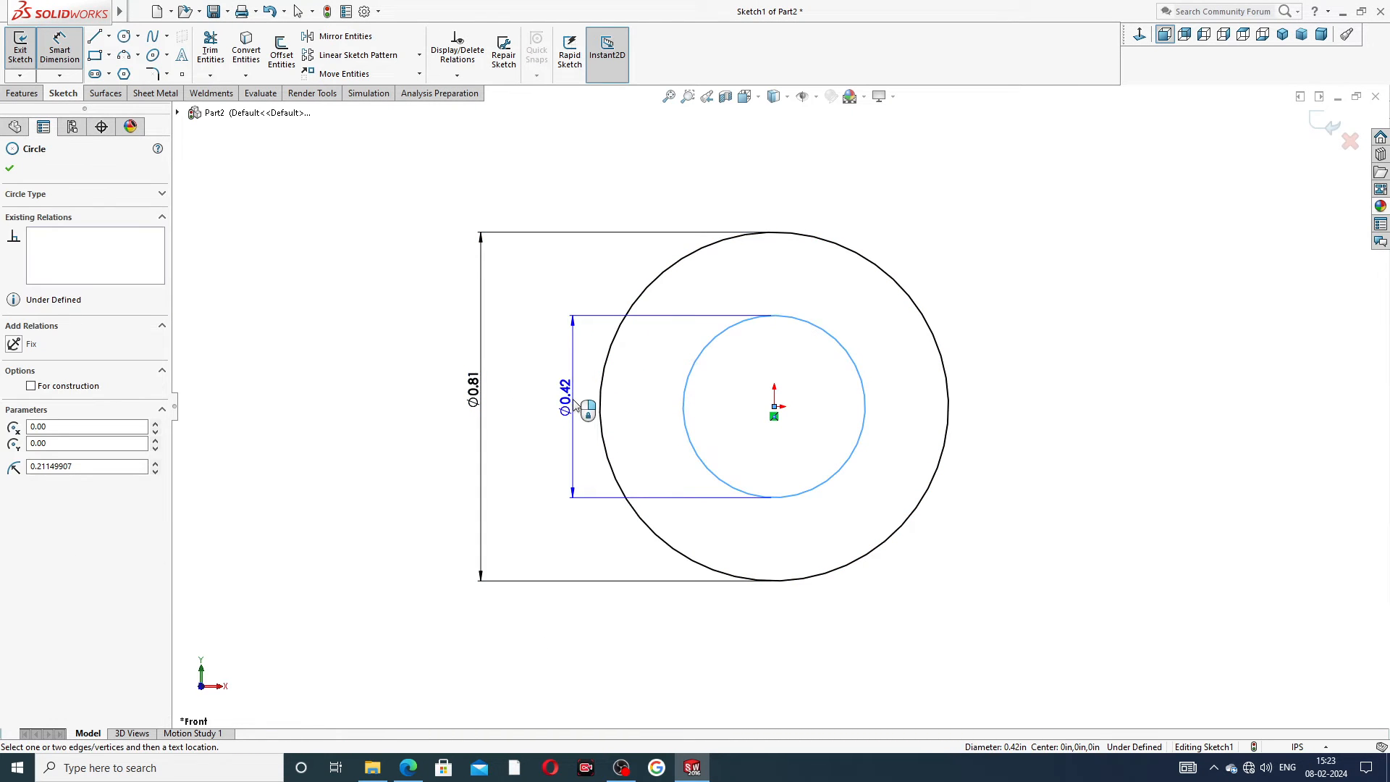
{"action": "left_click", "coordinate": [539, 406]}
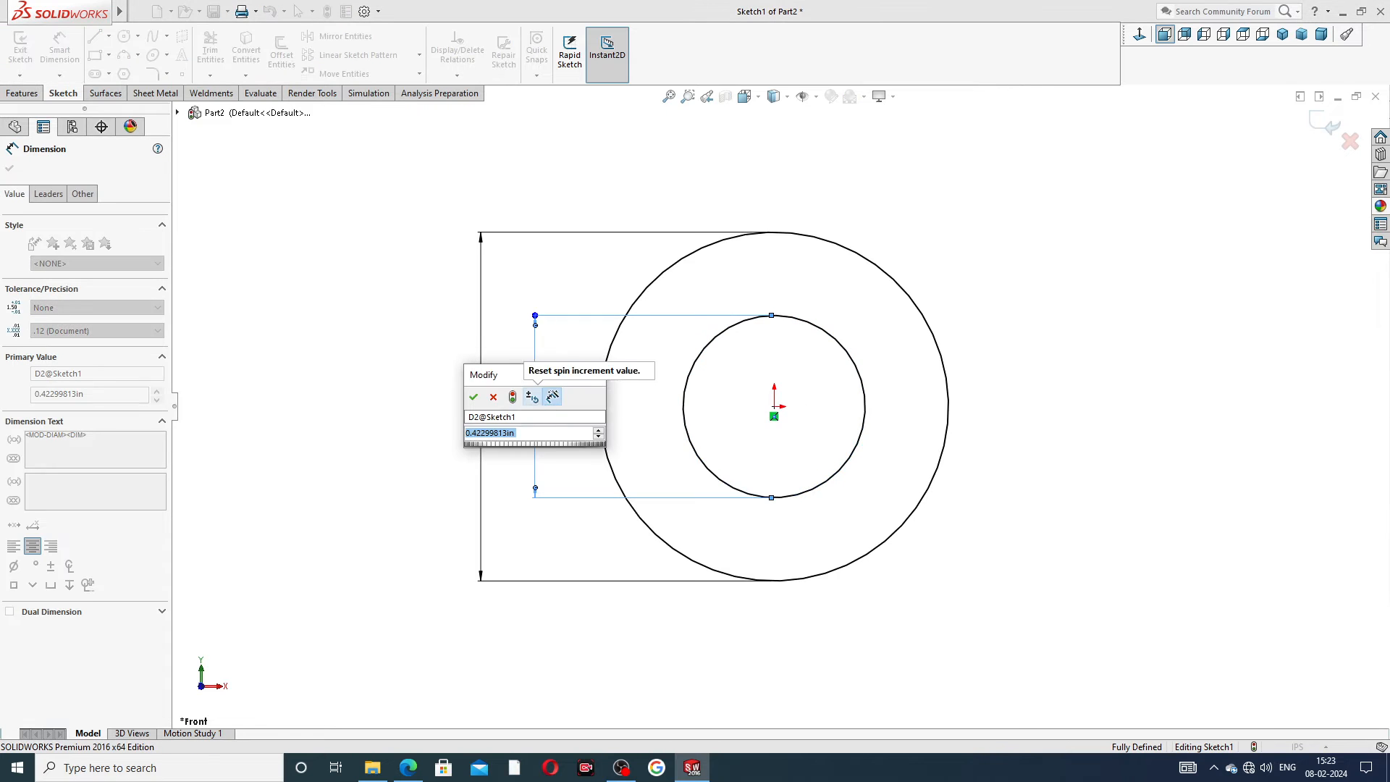
{"action": "type", "text": ".52"}
{"action": "key", "text": "Return"}
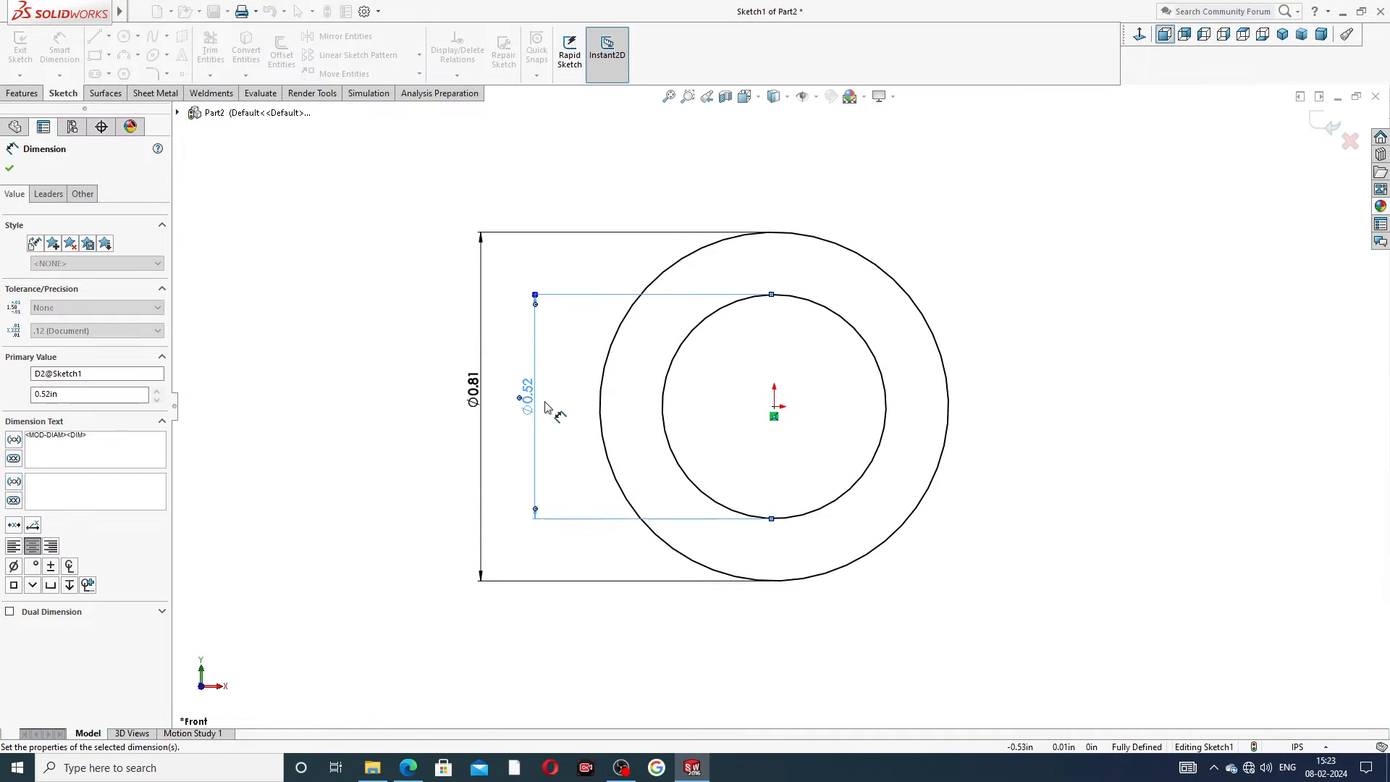
{"action": "left_click", "coordinate": [439, 437]}
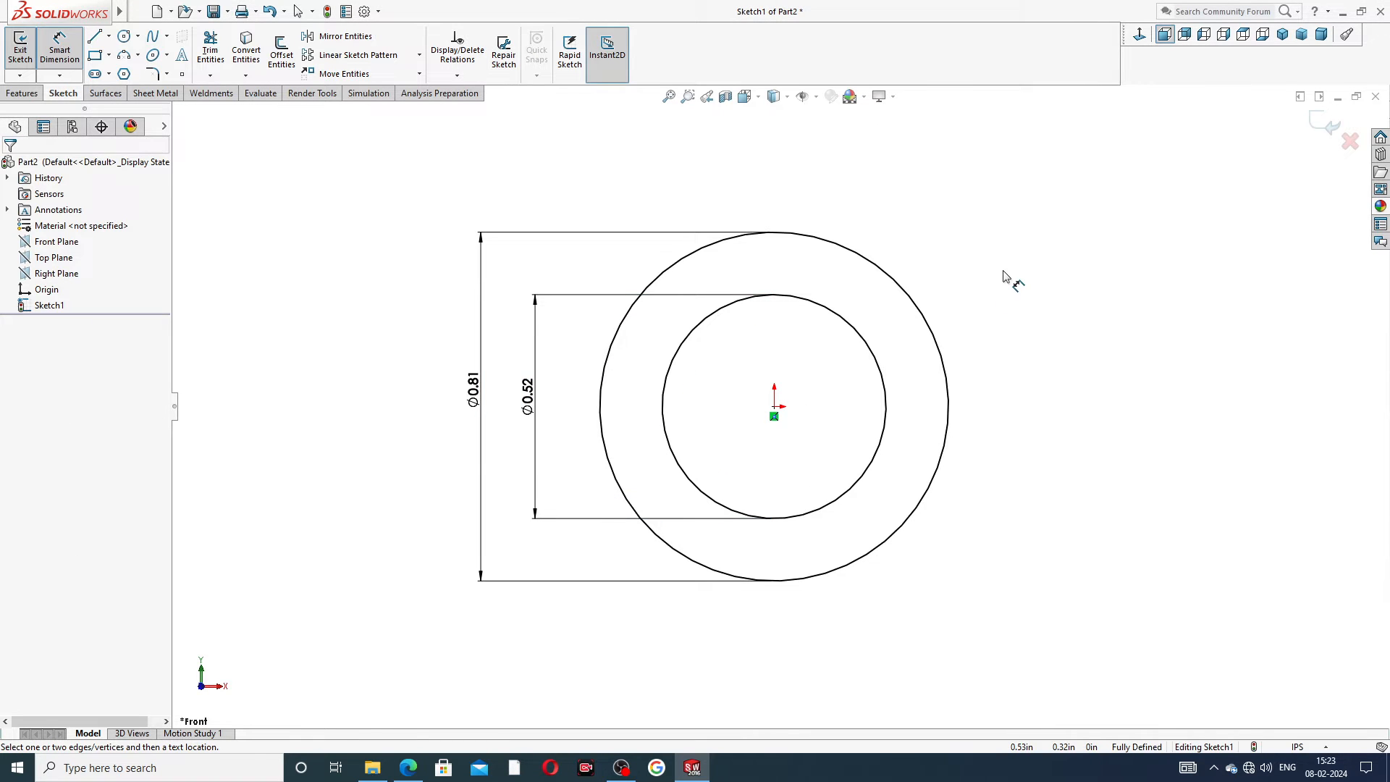
Check the collar drawing in the browser, then start a blind boss extrusion of the ring sketch with its direction reversed
{"action": "left_click", "coordinate": [417, 766]}
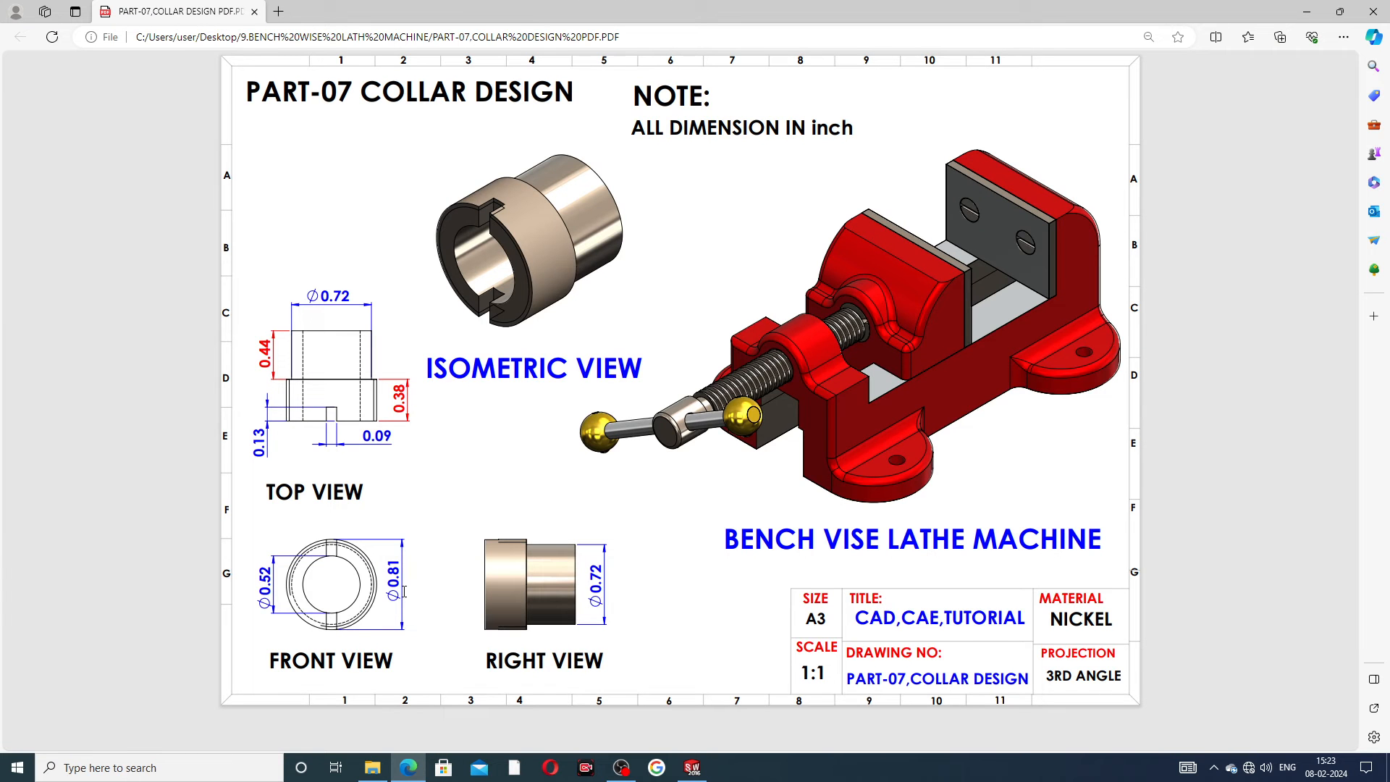
{"action": "left_click", "coordinate": [692, 767]}
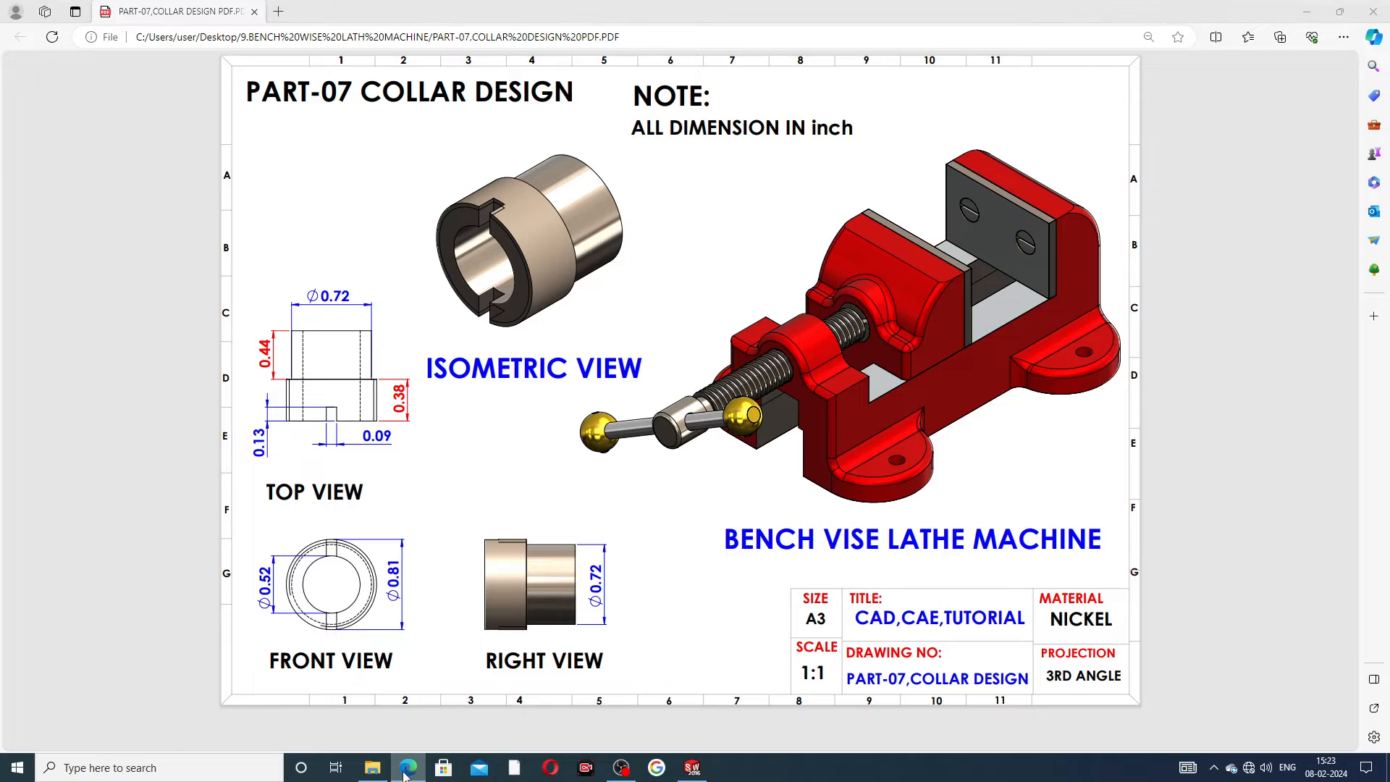
{"action": "right_click", "coordinate": [1054, 297]}
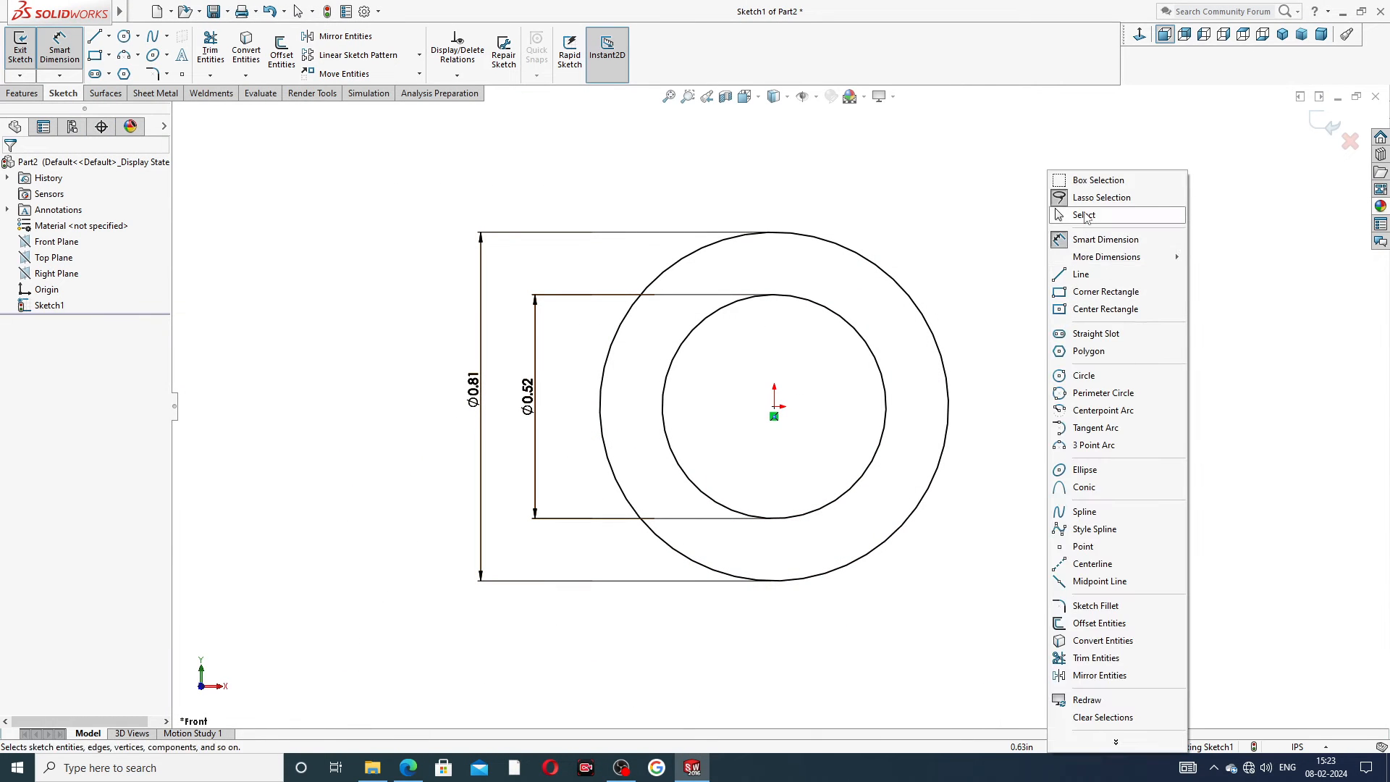
{"action": "left_click", "coordinate": [1072, 216]}
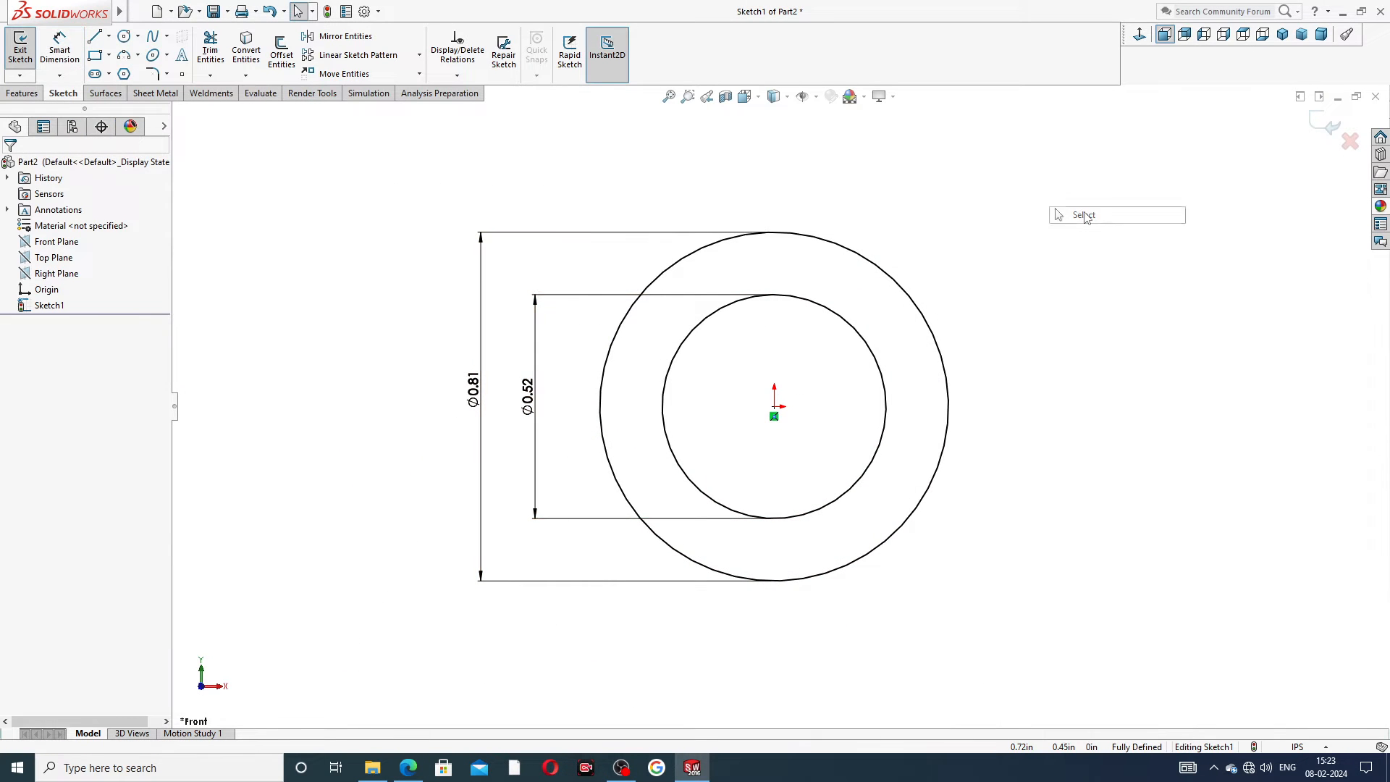
{"action": "left_click", "coordinate": [22, 94]}
{"action": "left_click", "coordinate": [26, 50]}
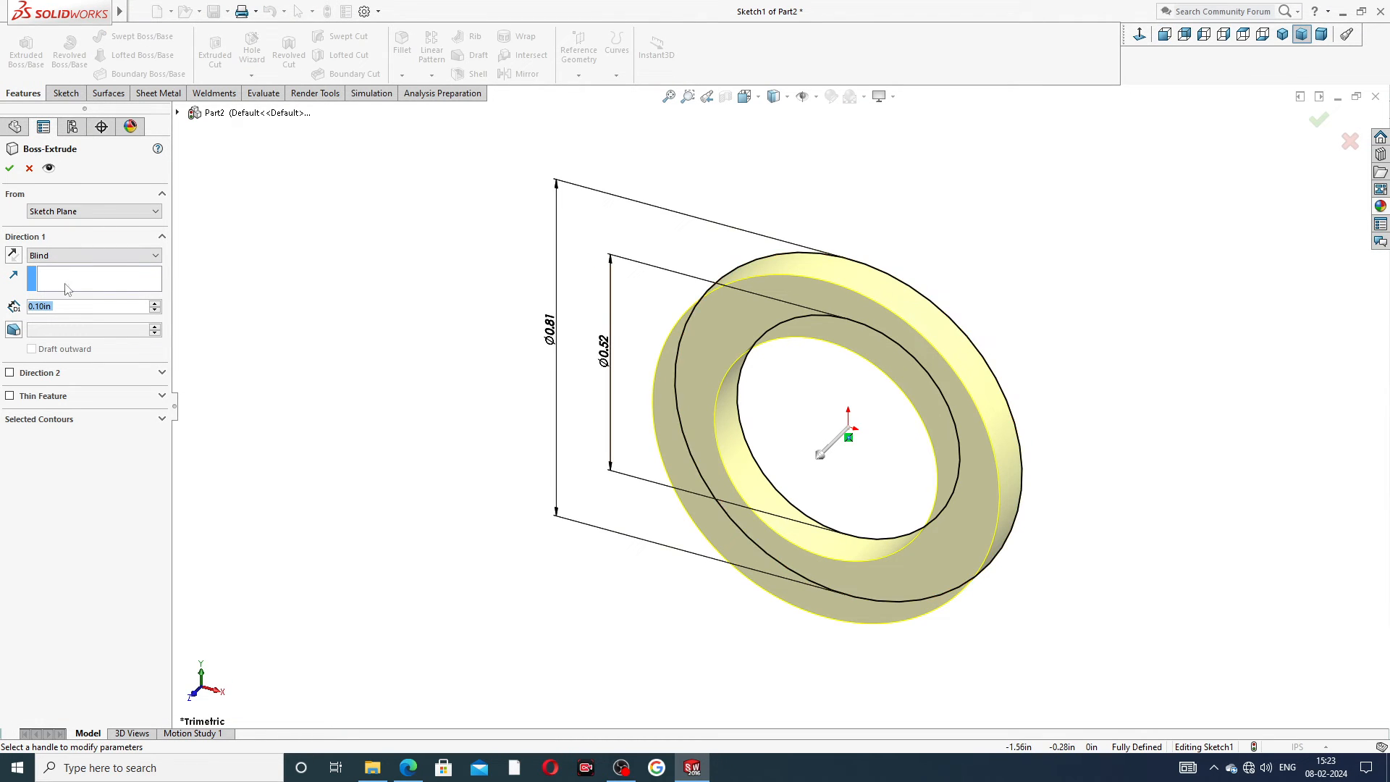
{"action": "left_click", "coordinate": [13, 255]}
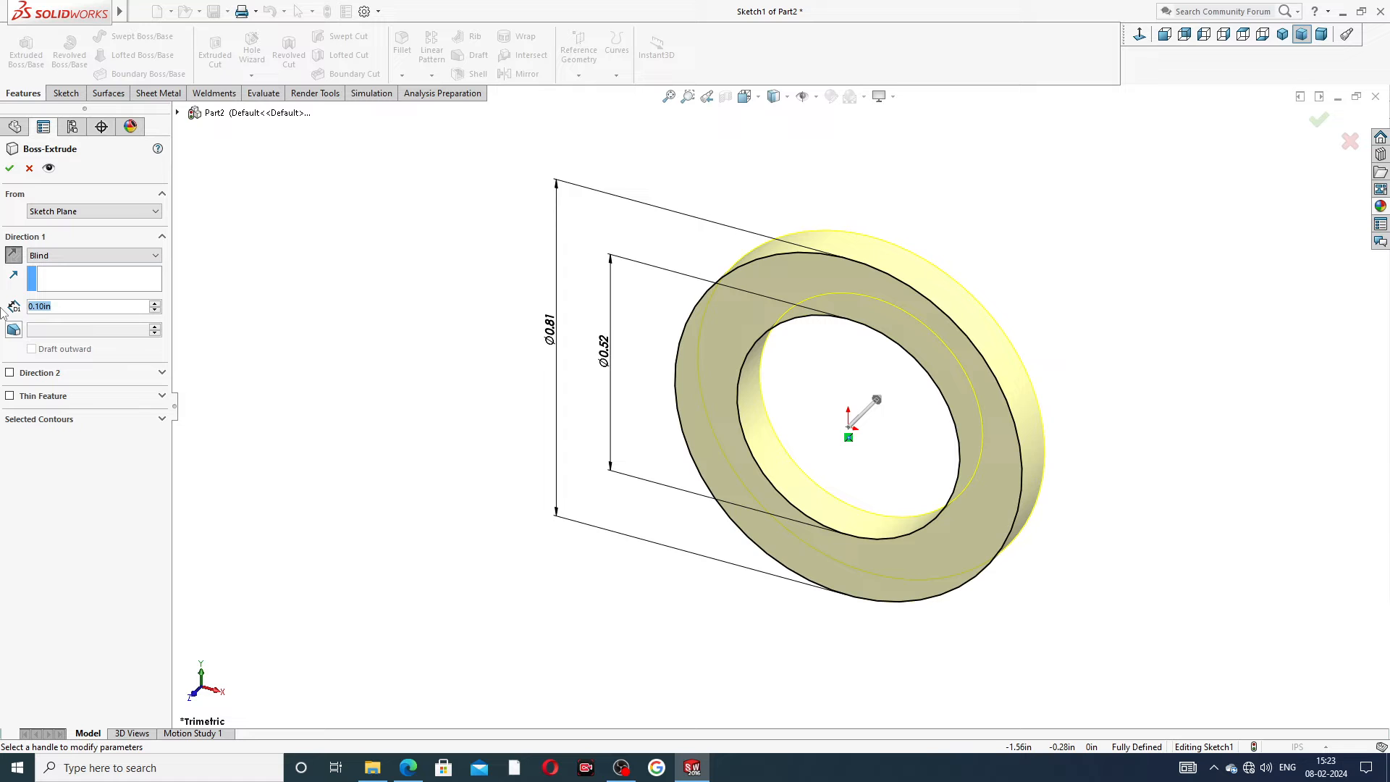
Set the ring's extrusion depth to 0.38 in according to the collar drawing PDF and complete the extrusion
{"action": "type", "text": "."}
{"action": "left_click", "coordinate": [414, 767]}
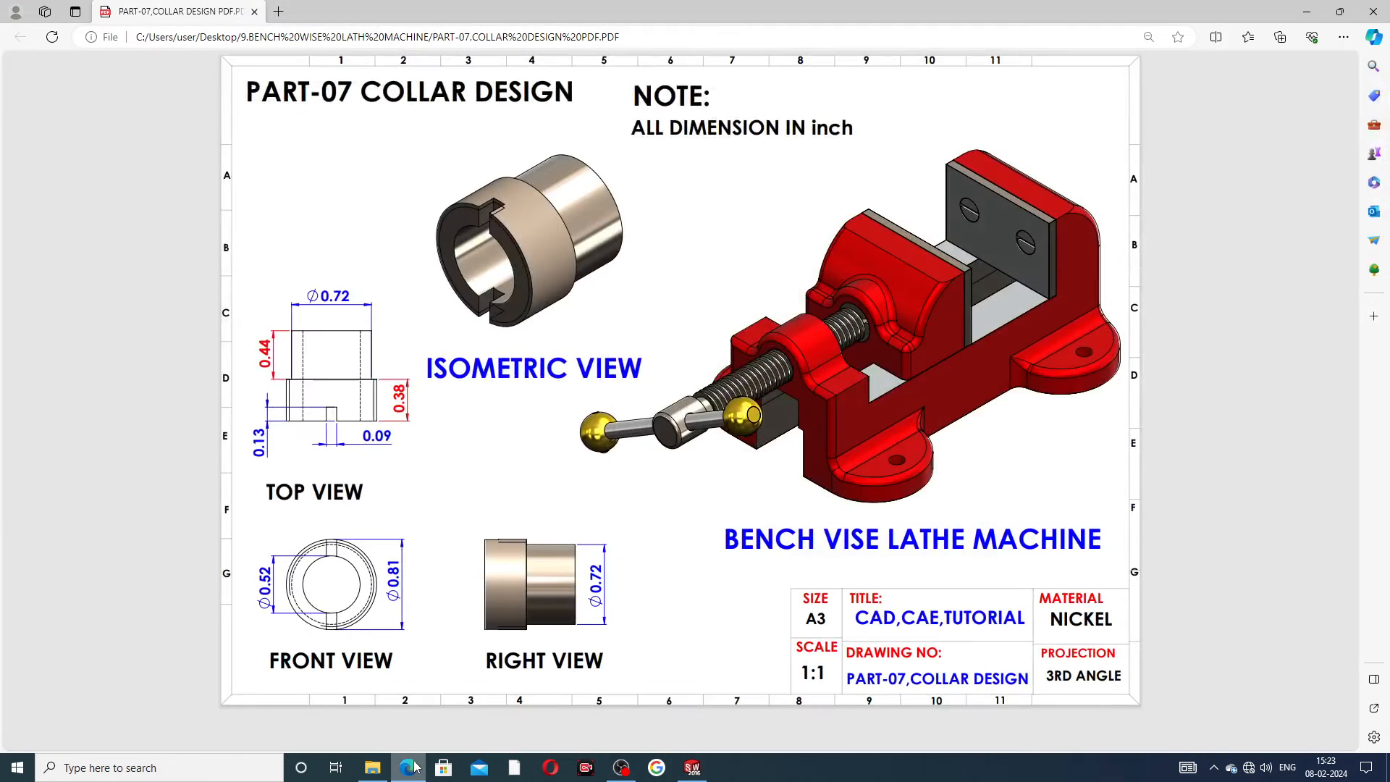
{"action": "left_click", "coordinate": [412, 767]}
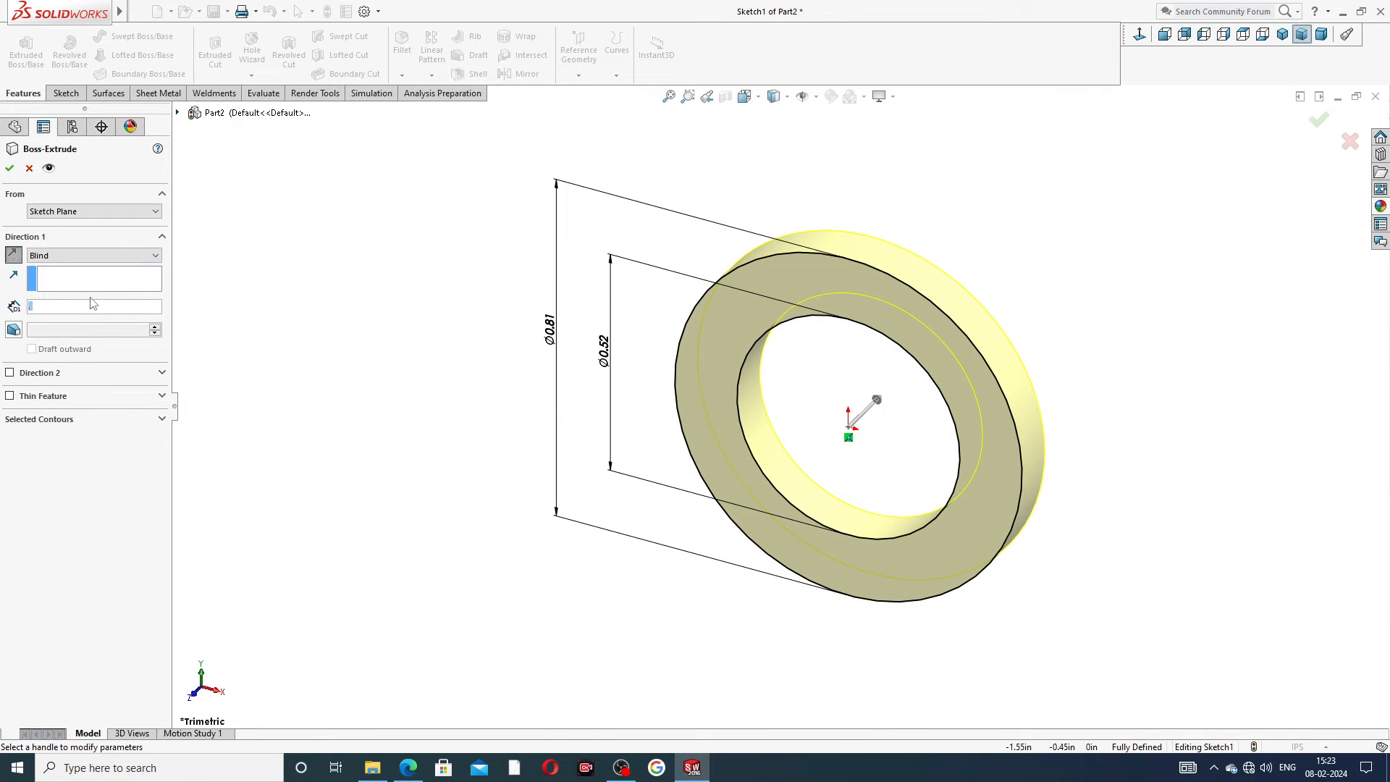
{"action": "left_click", "coordinate": [40, 309]}
{"action": "type", "text": ".38"}
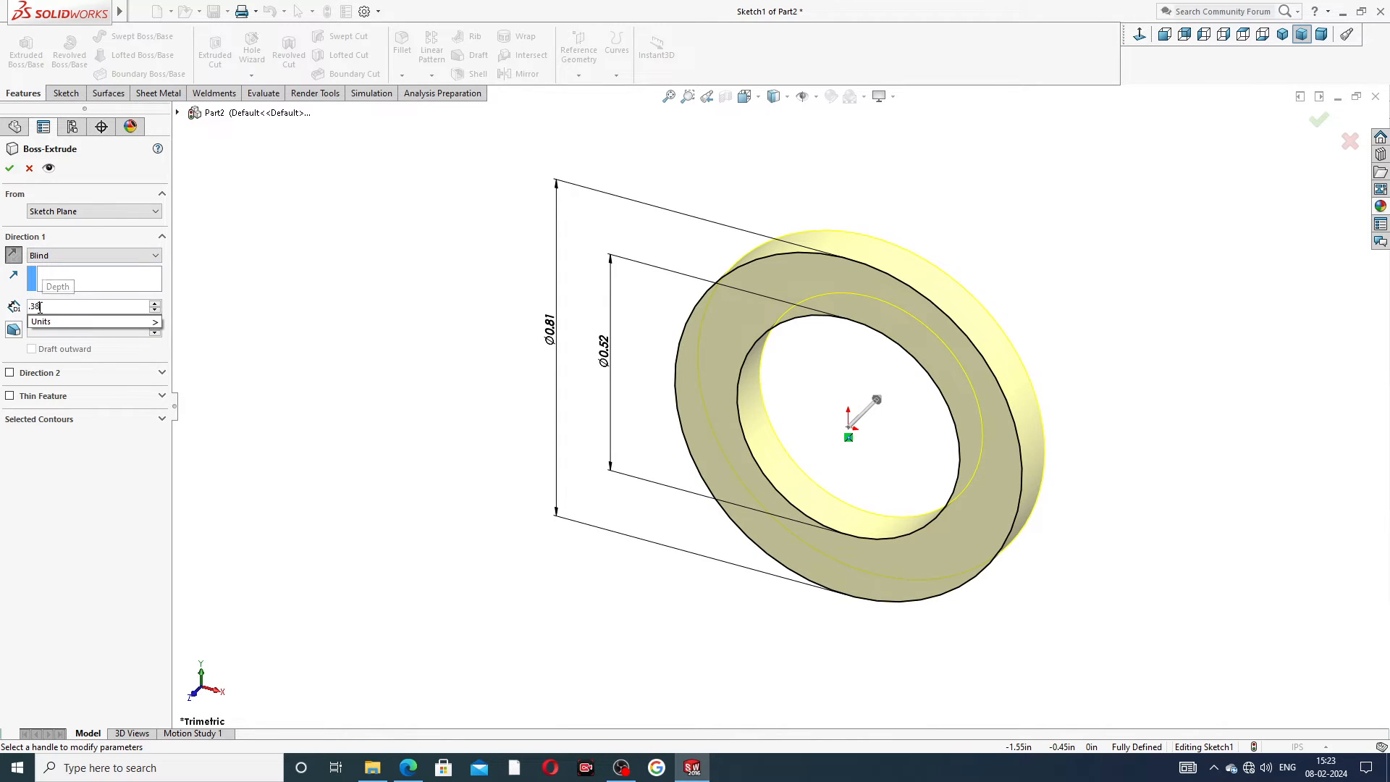
{"action": "key", "text": "Return"}
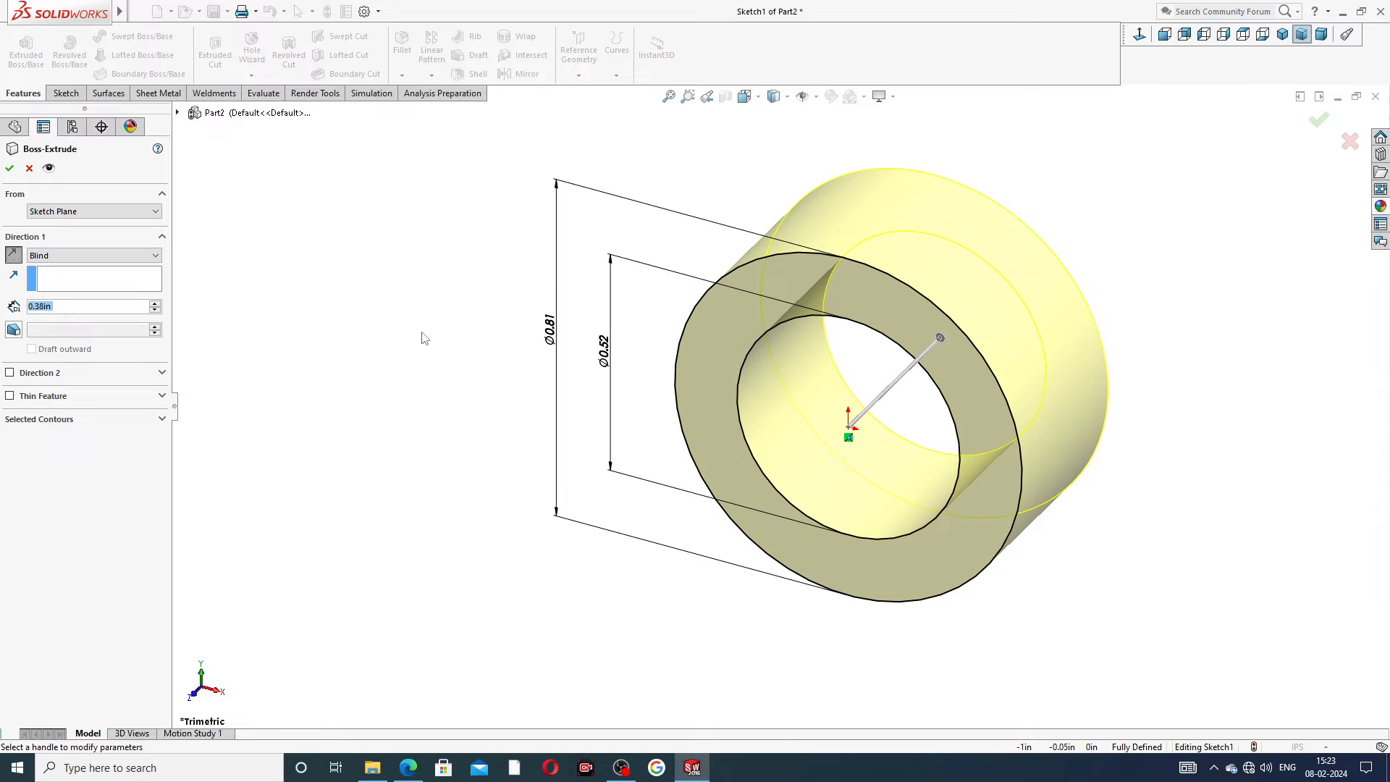
{"action": "left_click", "coordinate": [408, 768]}
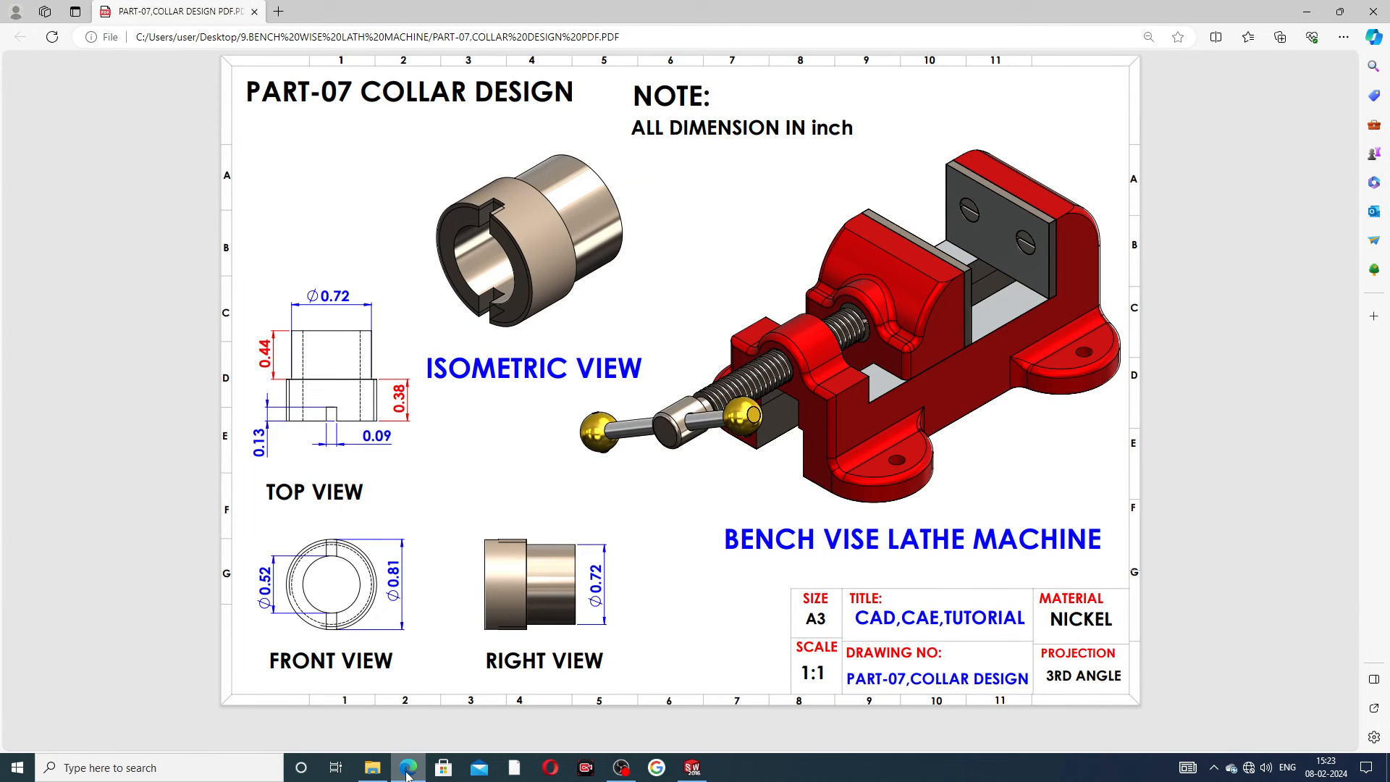
{"action": "left_click", "coordinate": [407, 770]}
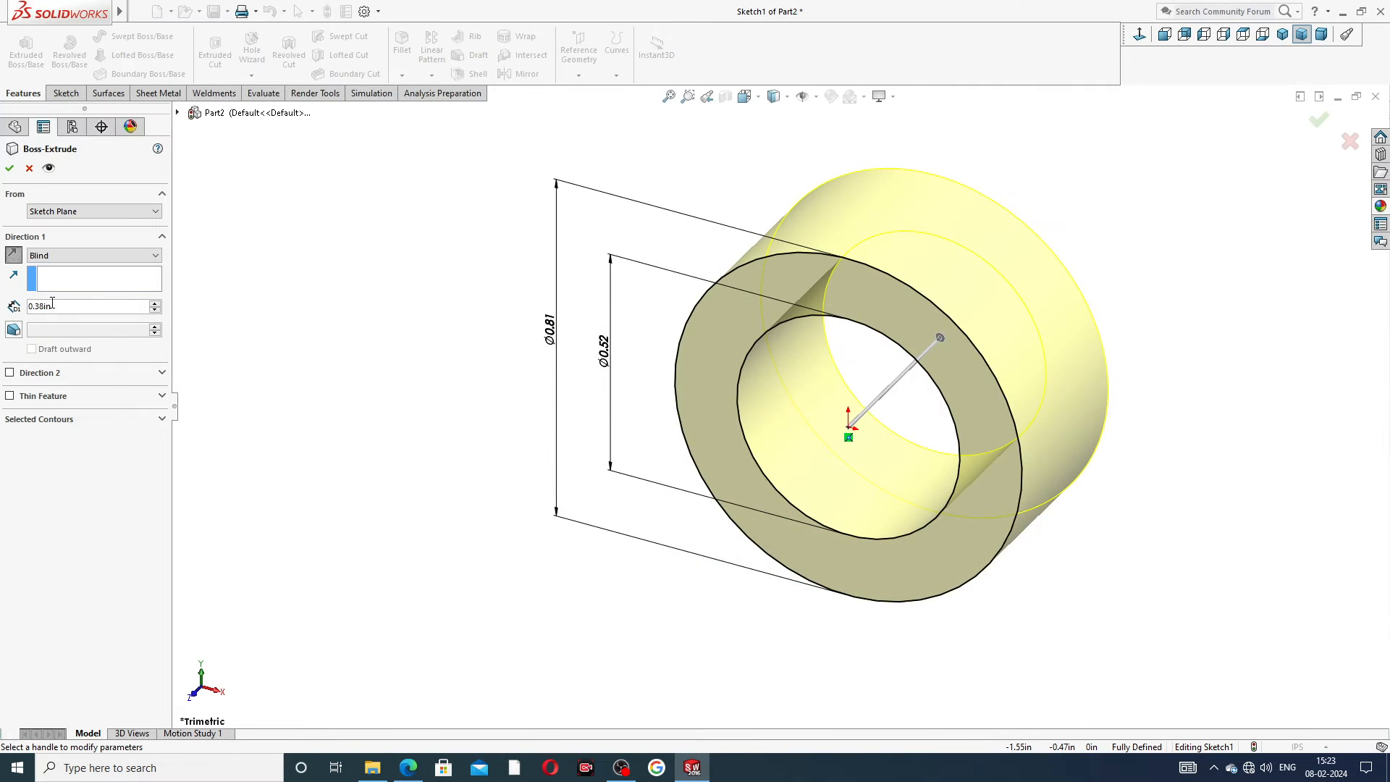
{"action": "left_click", "coordinate": [9, 168]}
{"action": "left_click", "coordinate": [875, 227]}
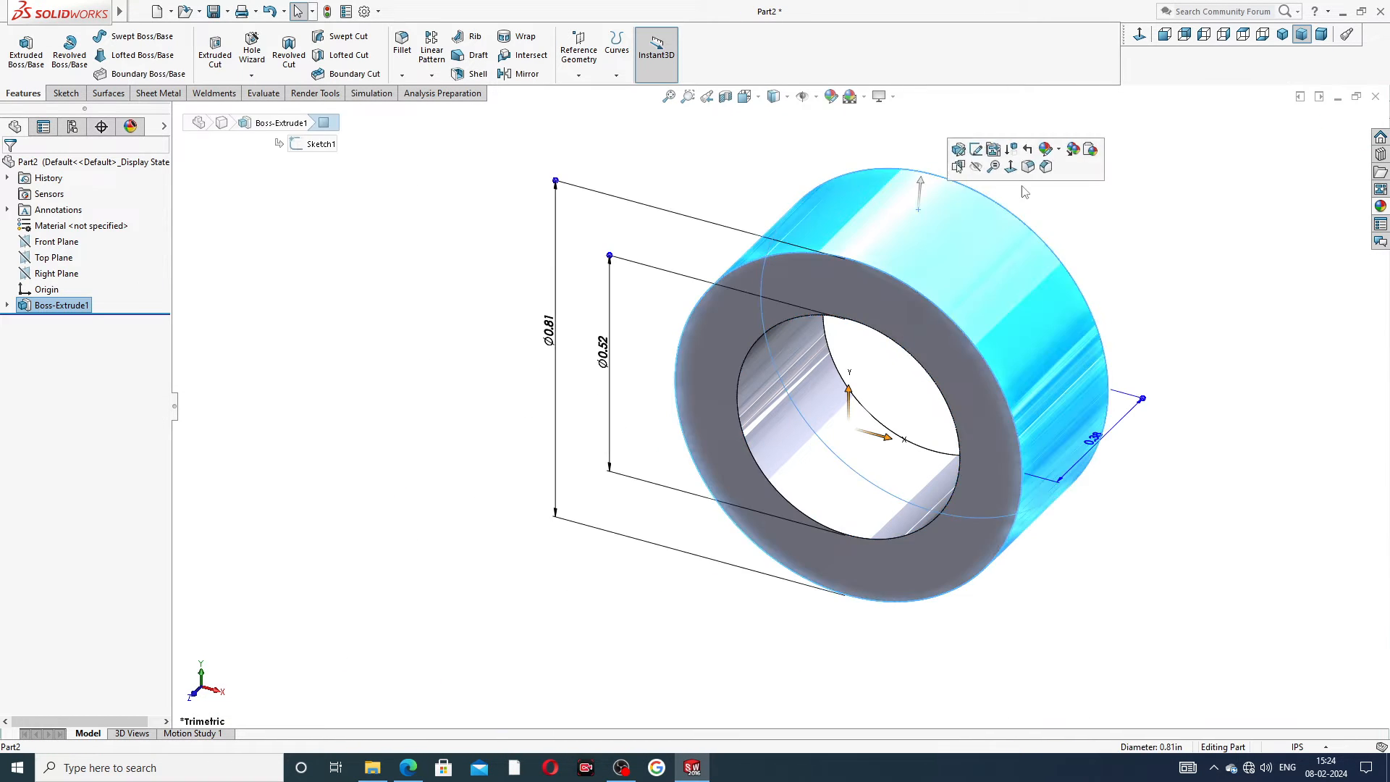
{"action": "left_click", "coordinate": [1070, 239]}
{"action": "scroll", "coordinate": [996, 270], "scroll_direction": "up", "scroll_amount": 4}
{"action": "middle_click_drag", "start_coordinate": [996, 269], "coordinate": [969, 276]}
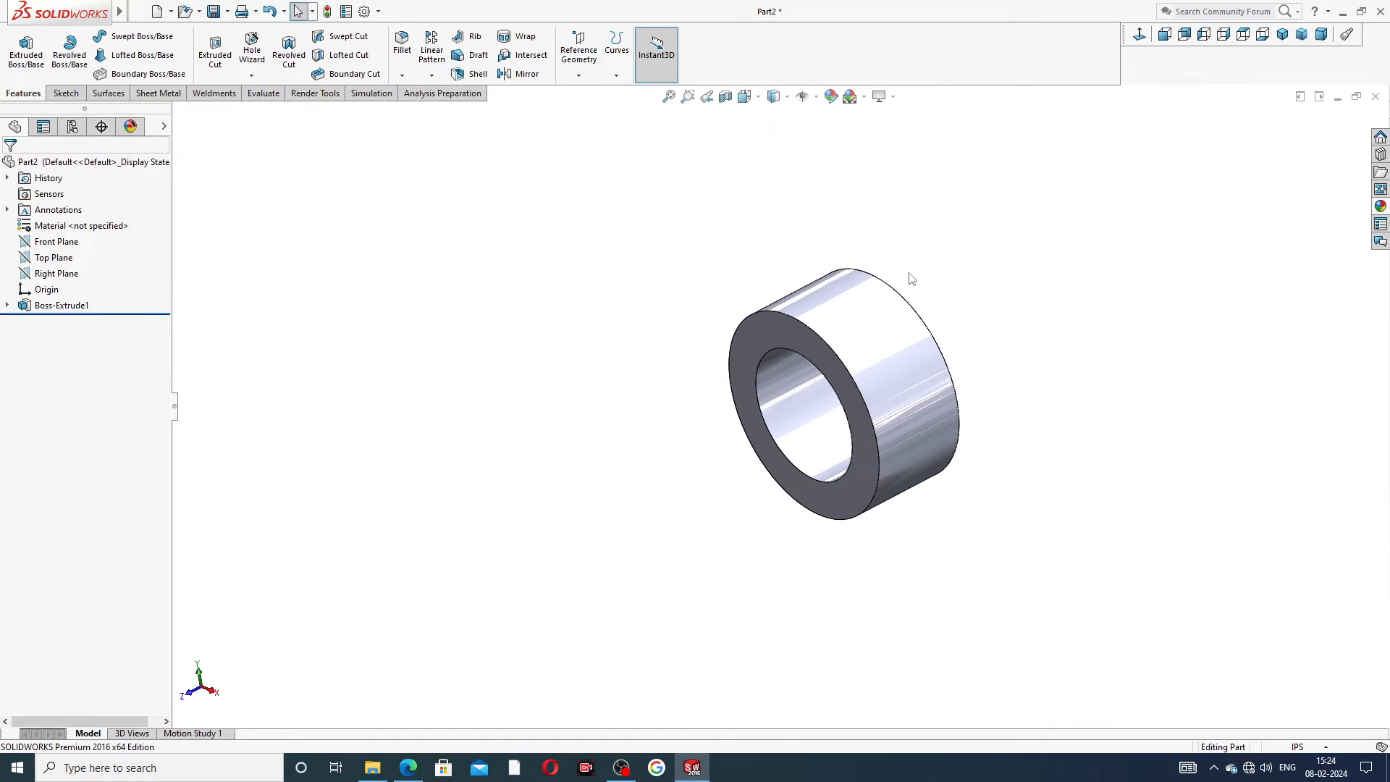
{"action": "scroll", "coordinate": [920, 340], "scroll_direction": "down", "scroll_amount": 3}
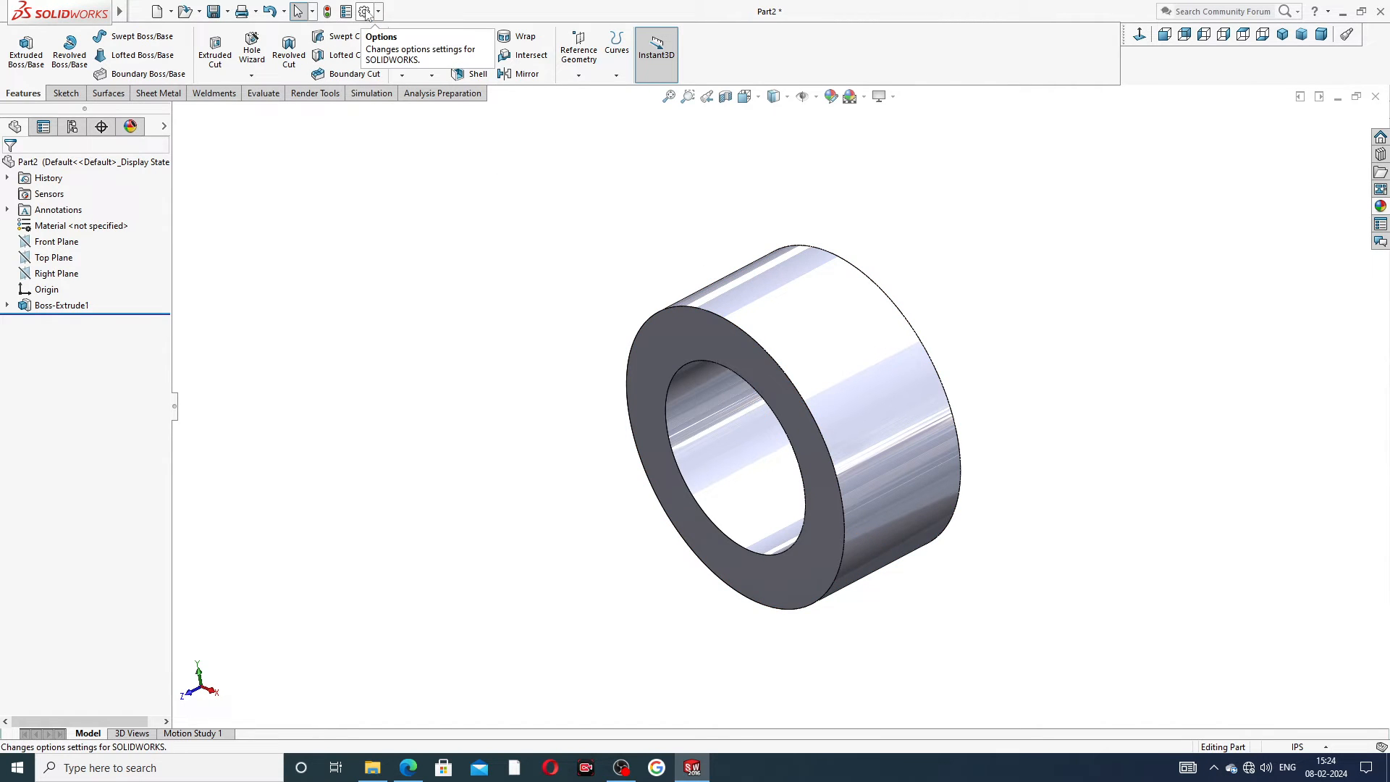
Enable shaded cosmetic threads in the document's detailing properties
{"action": "left_click", "coordinate": [365, 12]}
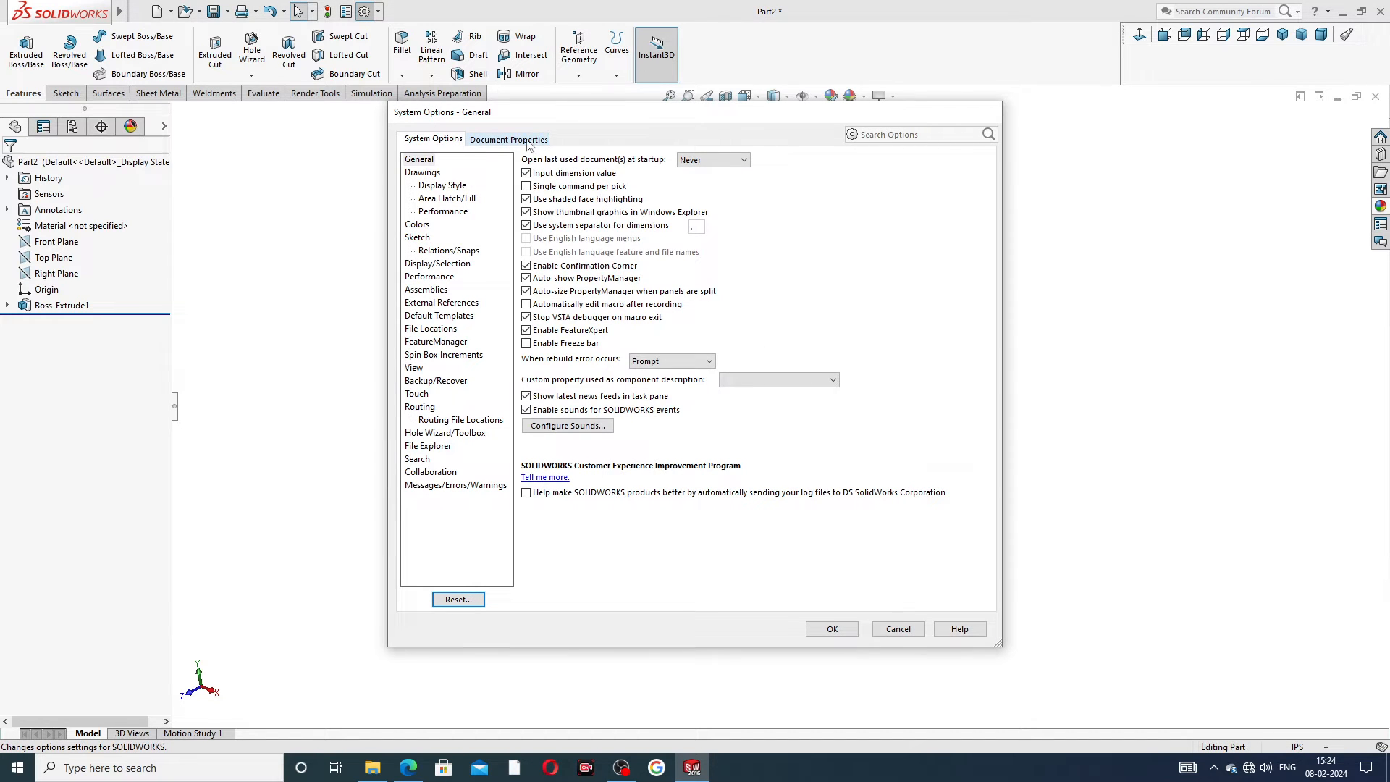
{"action": "left_click", "coordinate": [528, 142]}
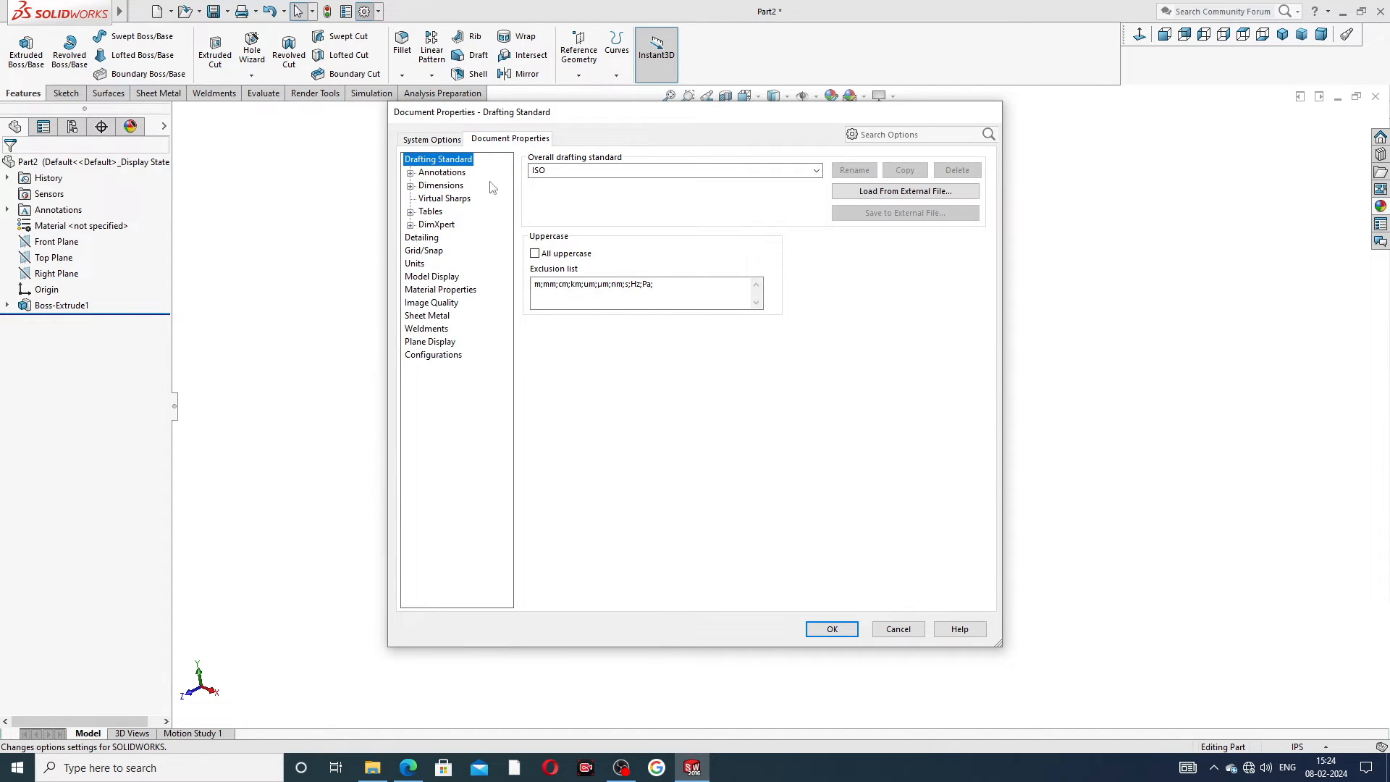
{"action": "left_click", "coordinate": [427, 240]}
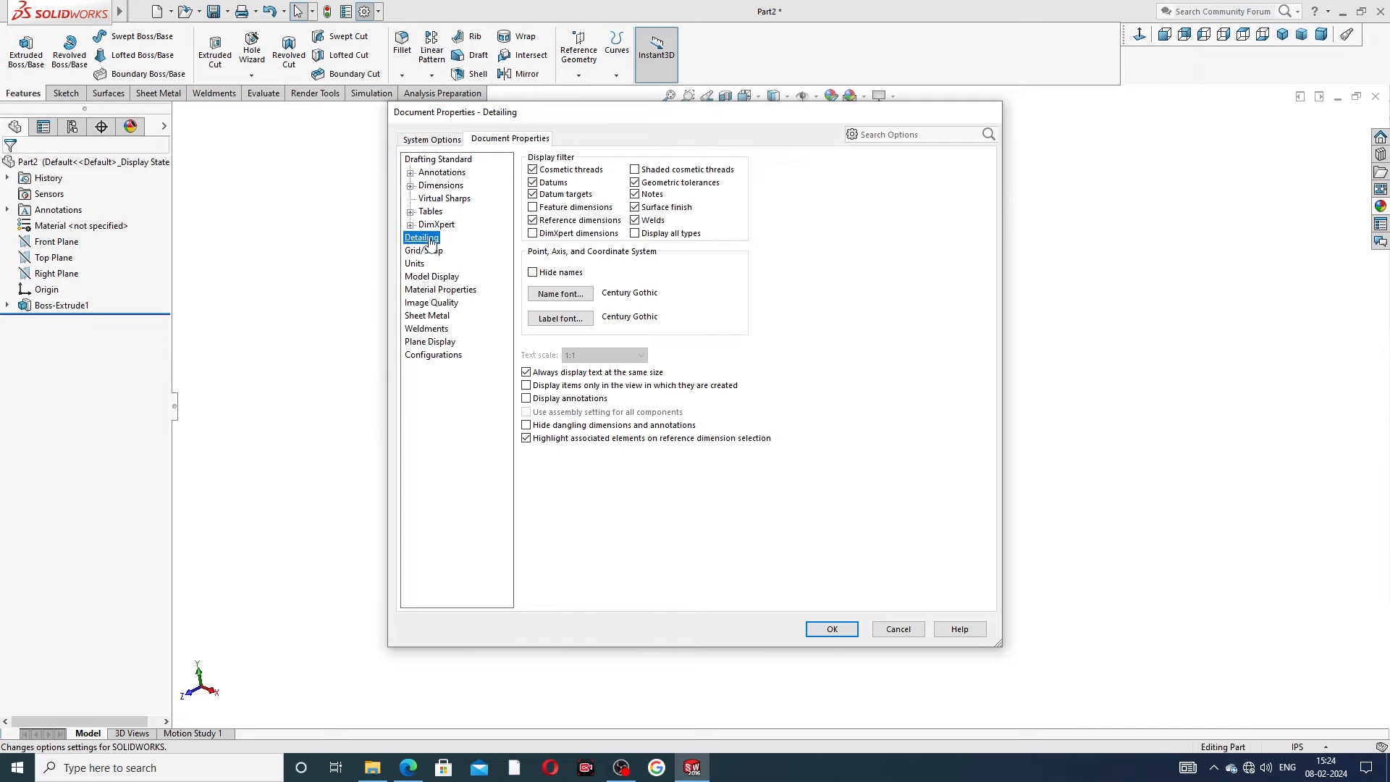
{"action": "left_click", "coordinate": [635, 170]}
{"action": "left_click", "coordinate": [831, 629]}
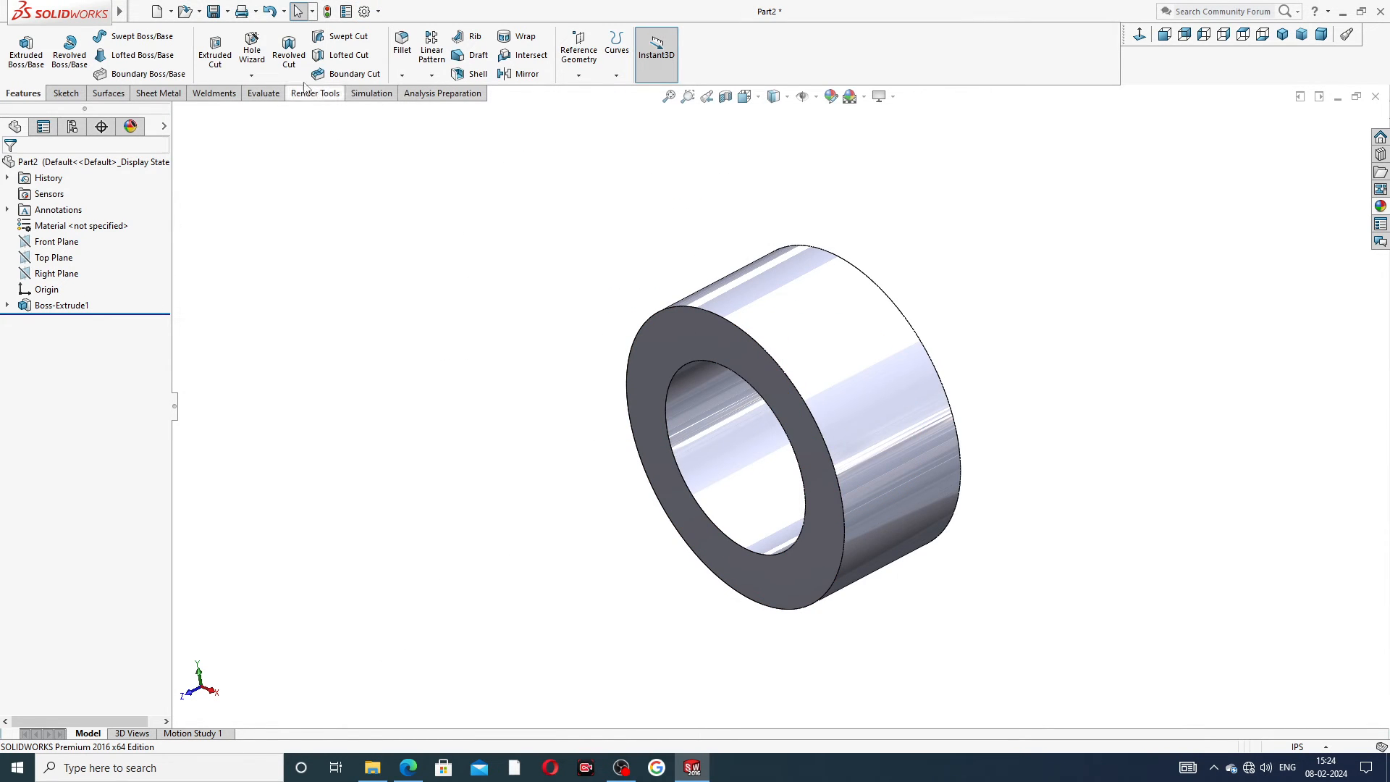
Add a cosmetic thread on the front outer circular edge with standard None, 0.76 in diameter and a blind depth of 0.375 in
{"action": "left_click", "coordinate": [224, 12]}
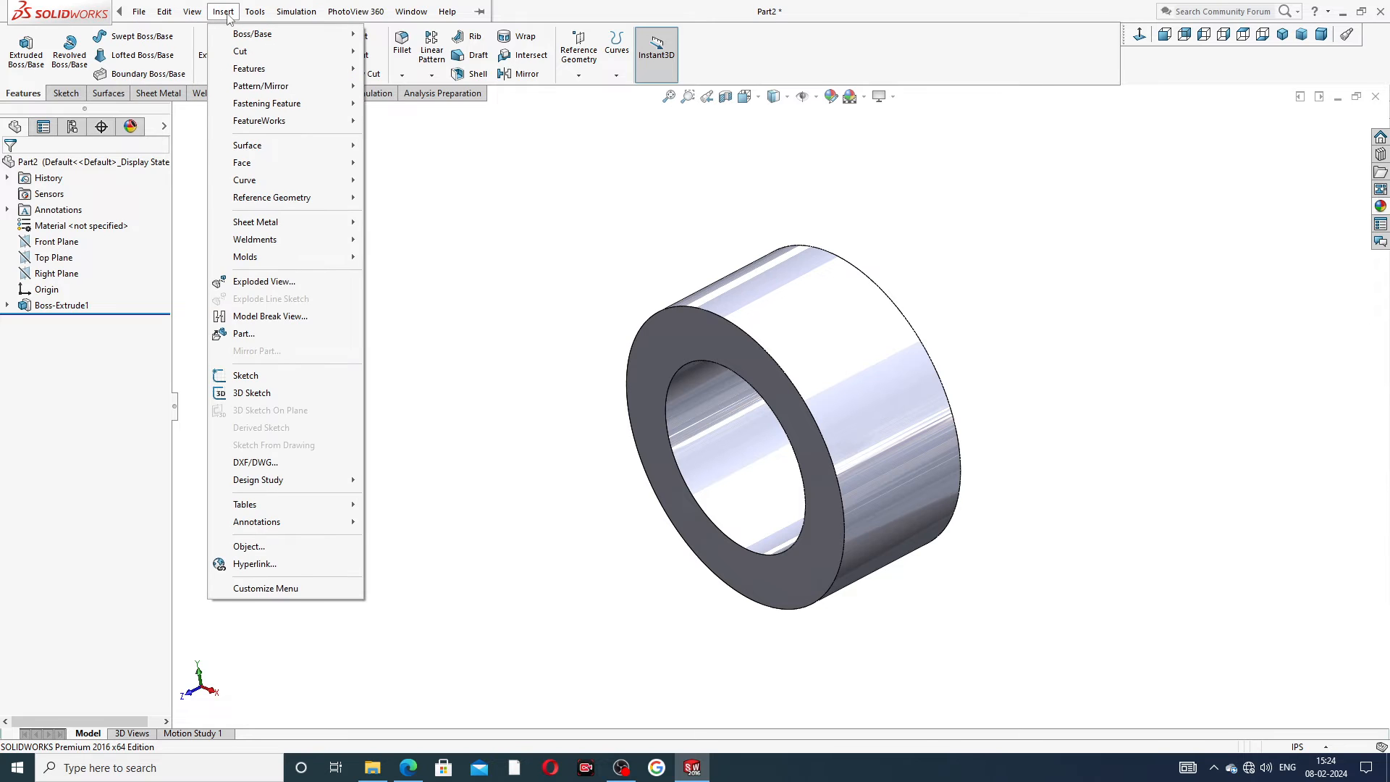
{"action": "mouse_move", "coordinate": [269, 523]}
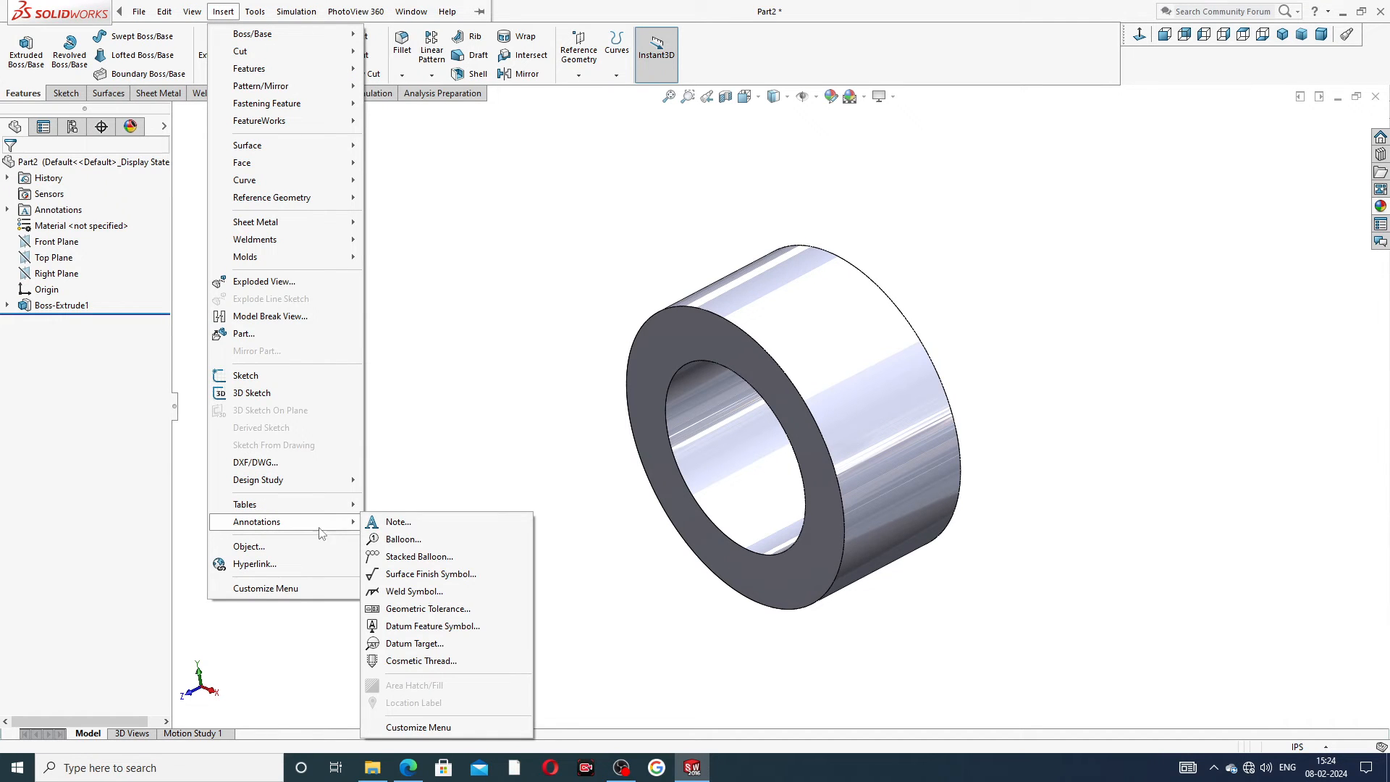
{"action": "left_click", "coordinate": [417, 662]}
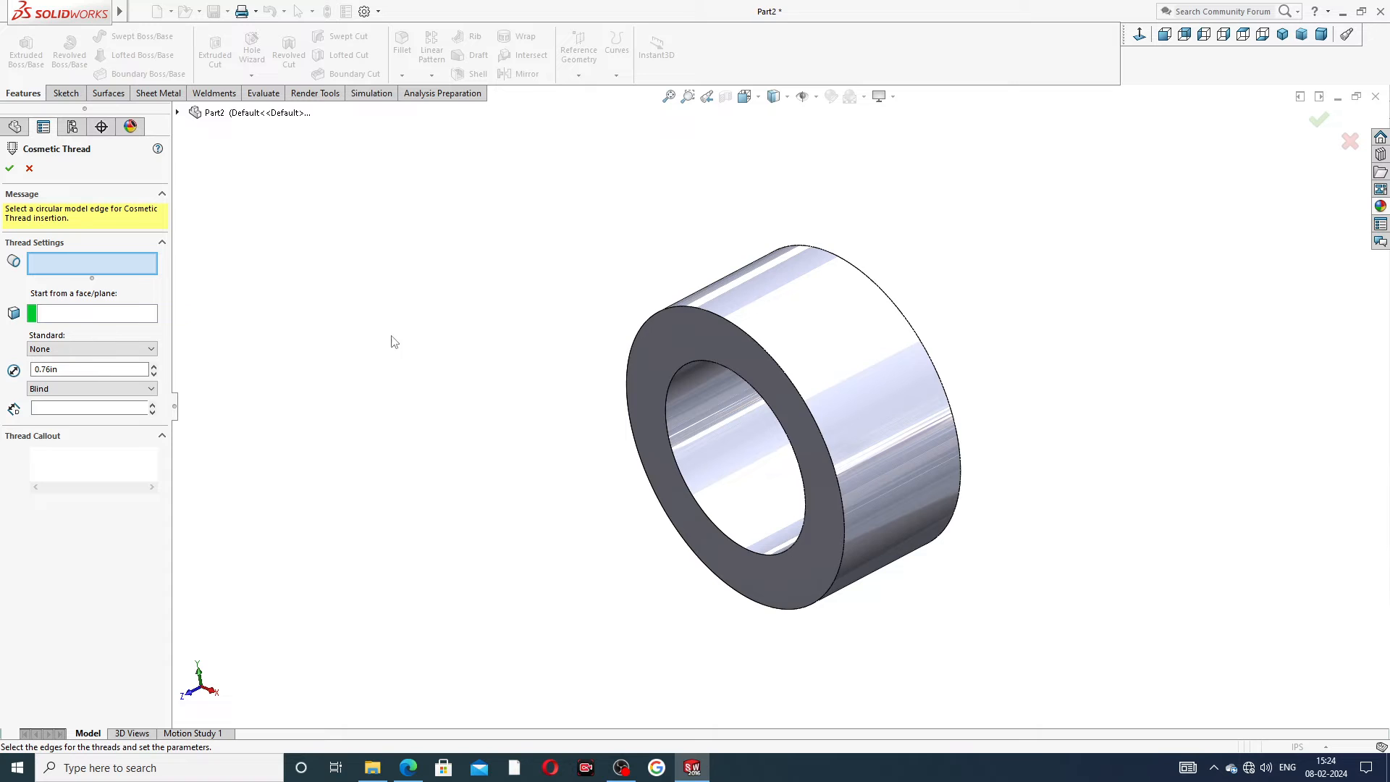
{"action": "middle_click_drag", "start_coordinate": [391, 342], "coordinate": [435, 324]}
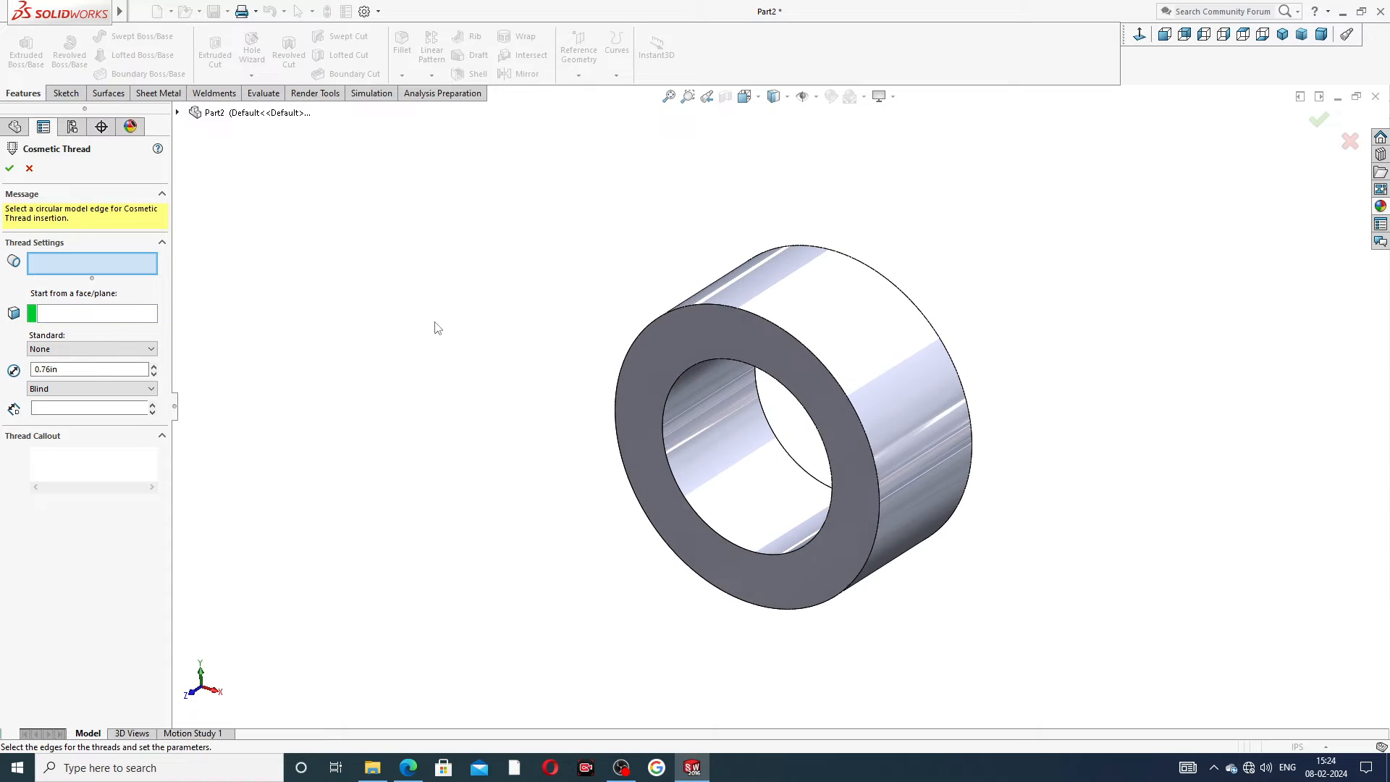
{"action": "left_click", "coordinate": [781, 324]}
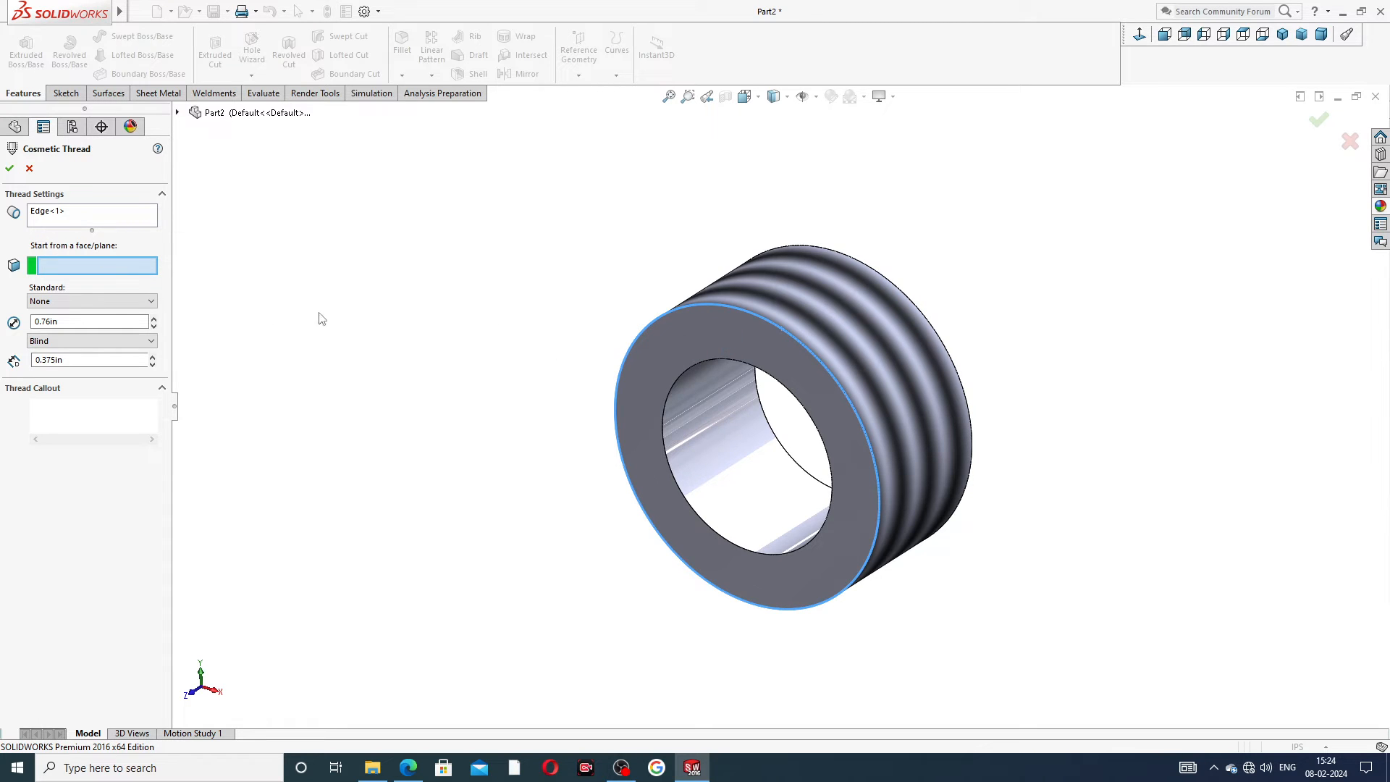
{"action": "left_click", "coordinate": [60, 304]}
{"action": "left_click", "coordinate": [60, 304]}
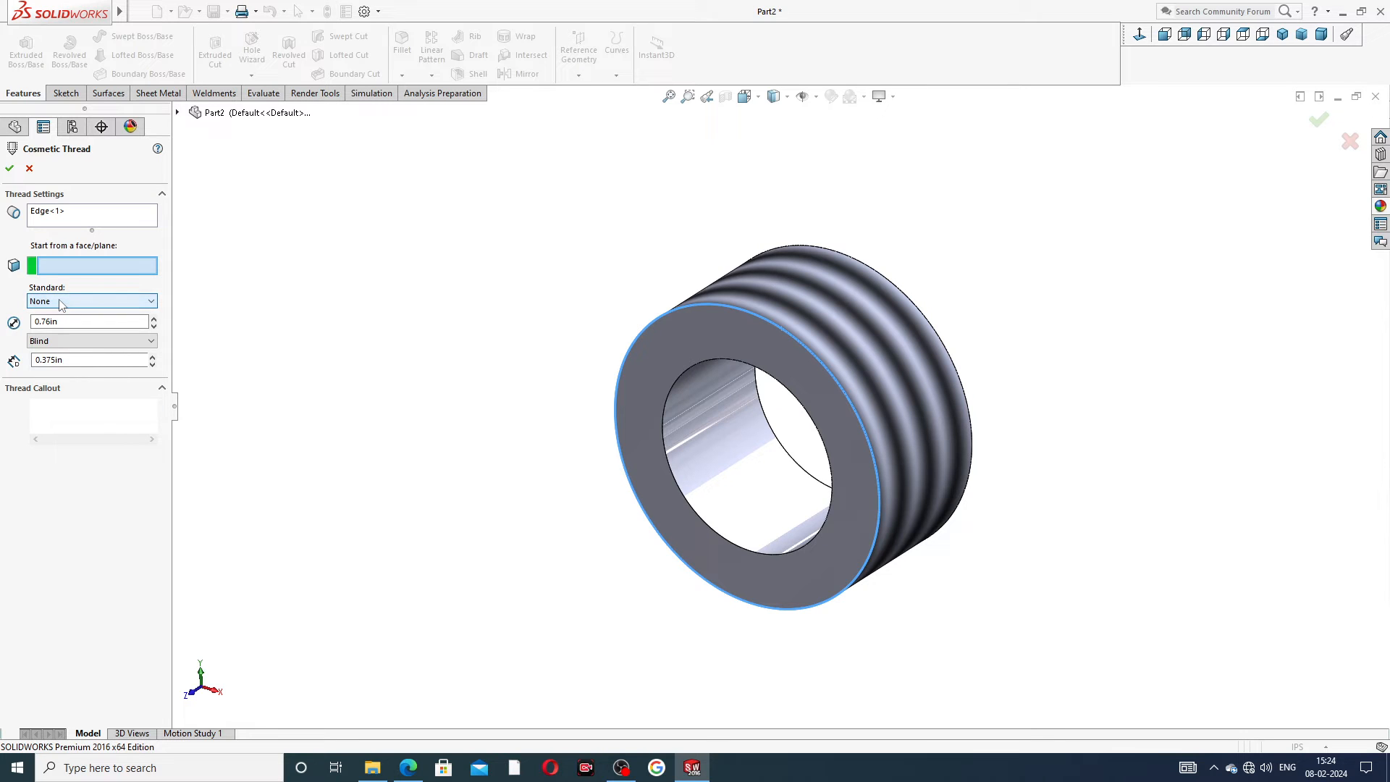
{"action": "left_click", "coordinate": [63, 341]}
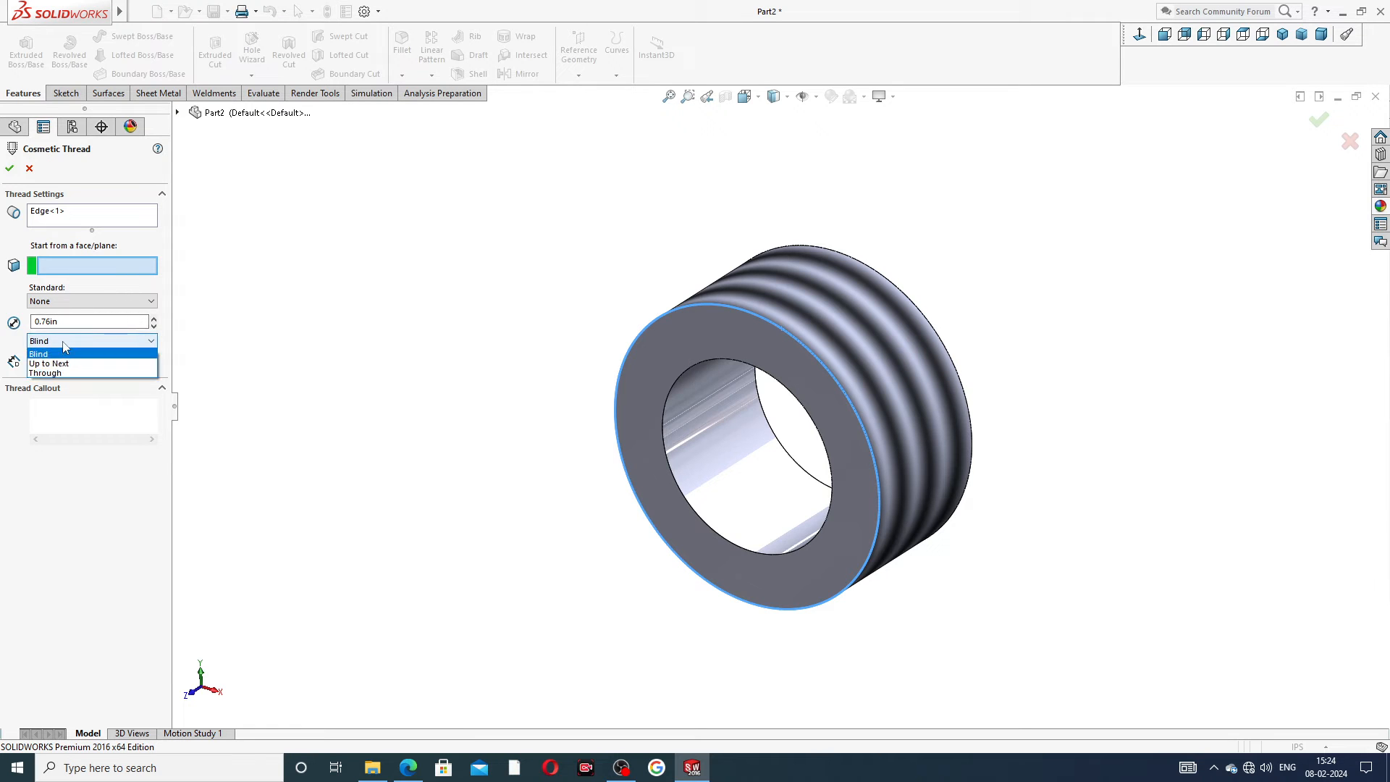
{"action": "left_click", "coordinate": [63, 341]}
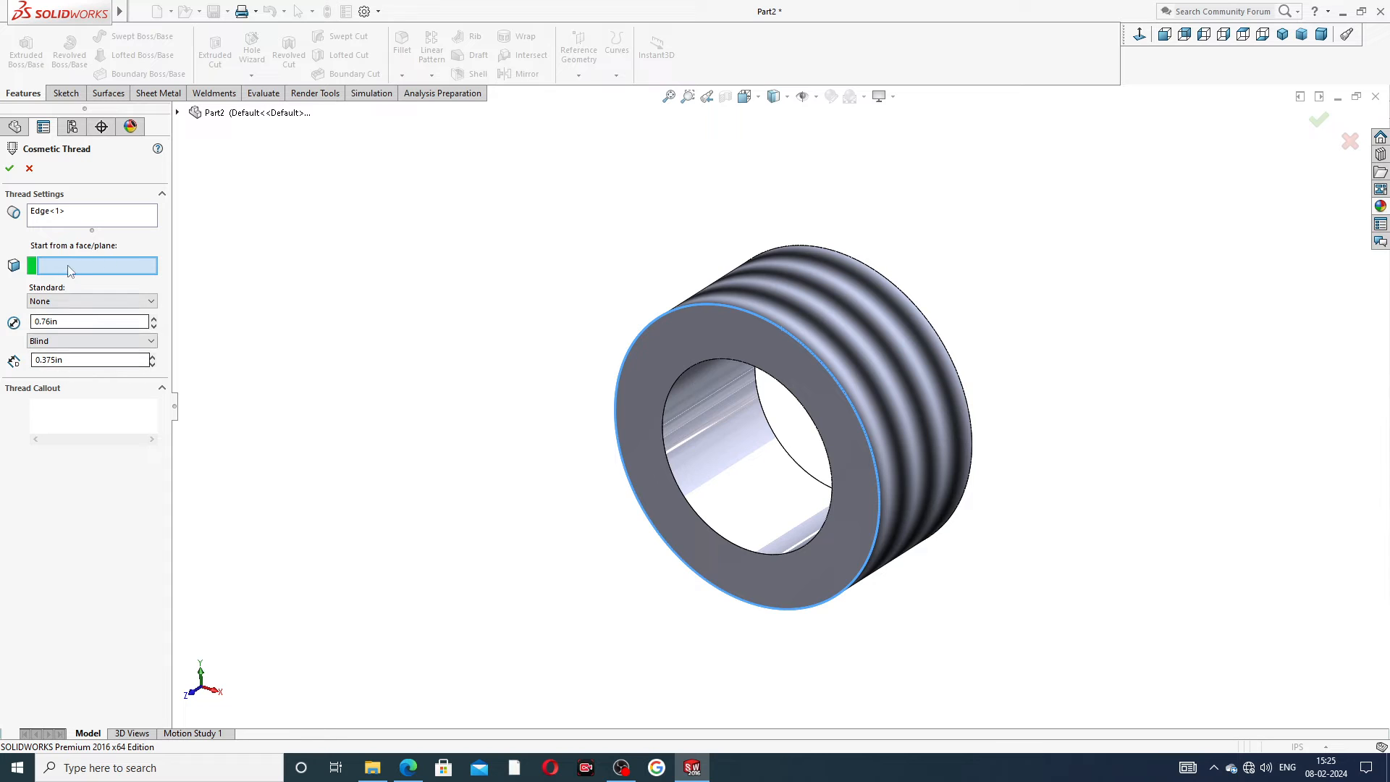
{"action": "left_click", "coordinate": [9, 168]}
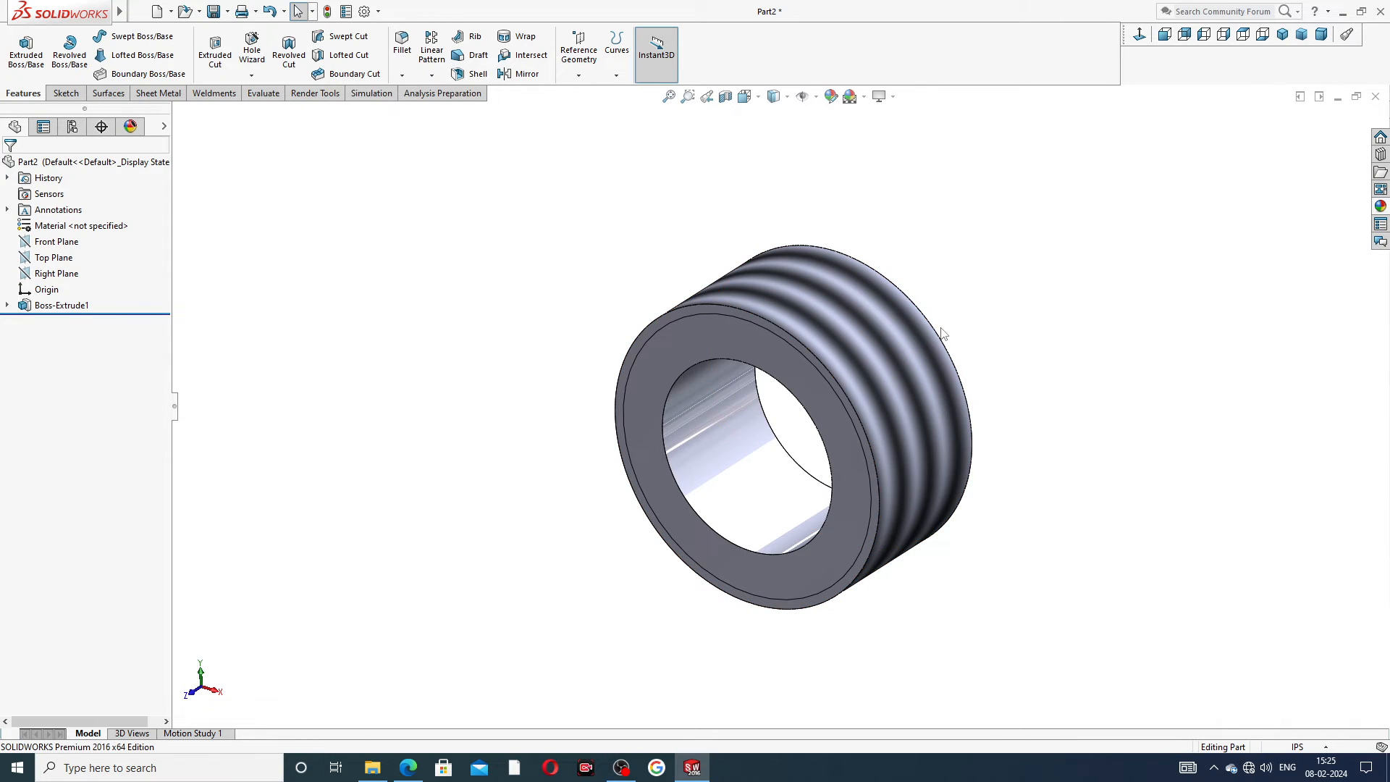
Start a sketch on the ring's rear annular face and convert its inner circular edge into a sketch entity
{"action": "middle_click_drag", "start_coordinate": [943, 333], "coordinate": [804, 258]}
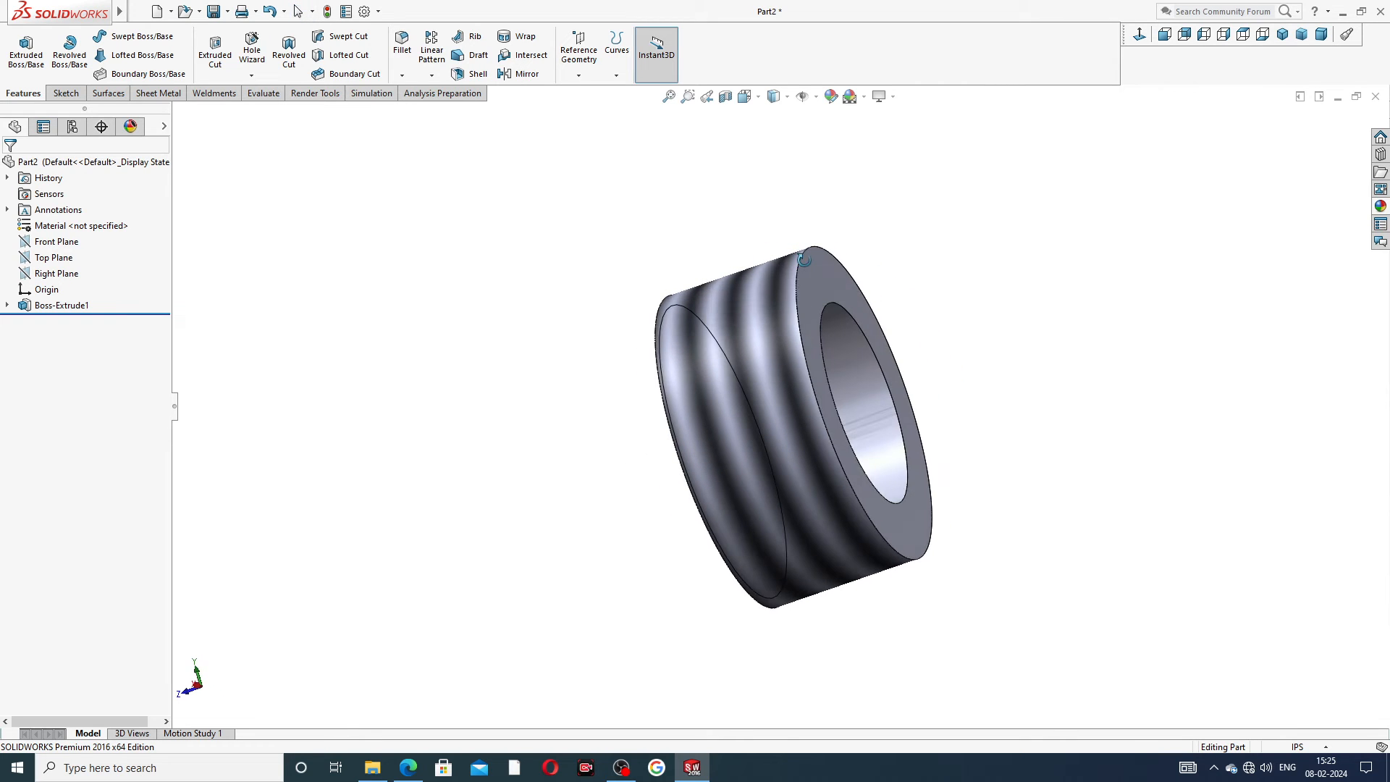
{"action": "left_click", "coordinate": [827, 274]}
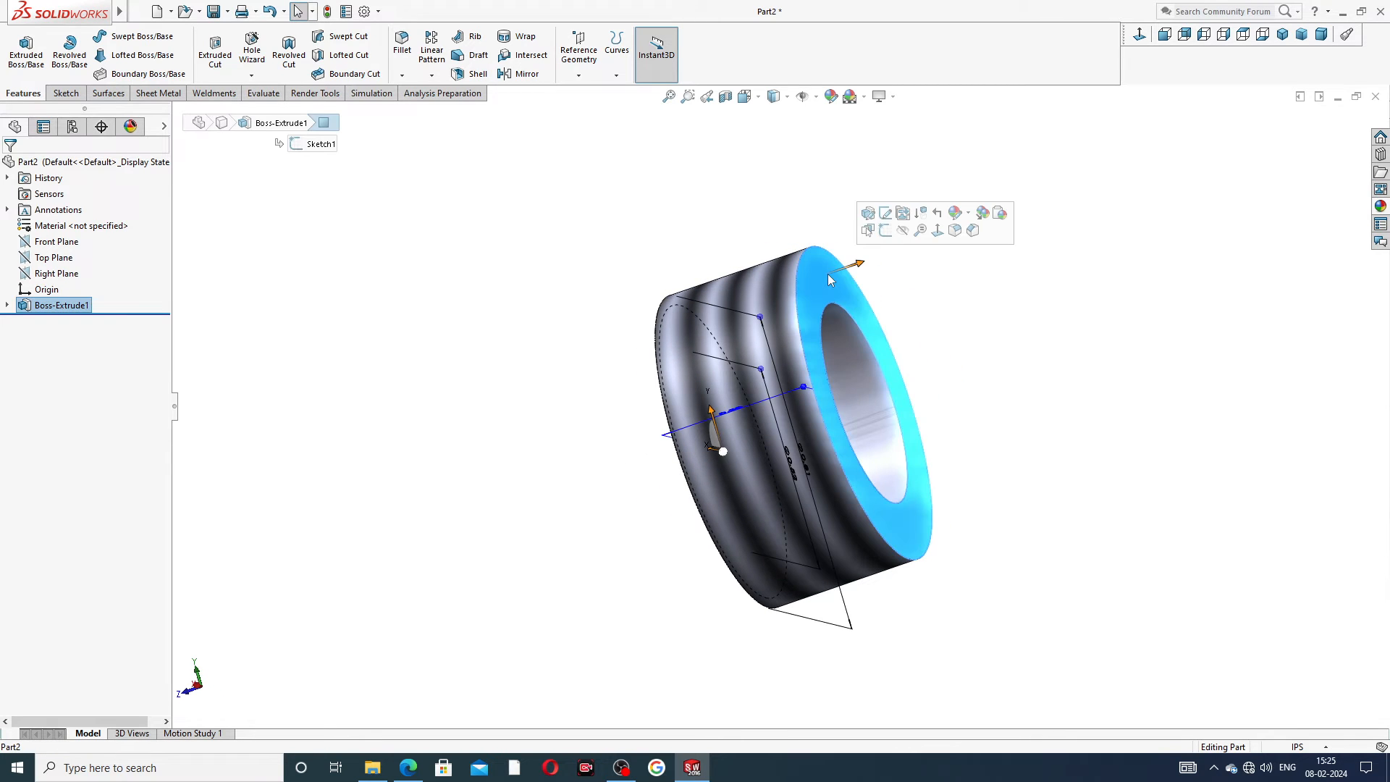
{"action": "left_click", "coordinate": [884, 231]}
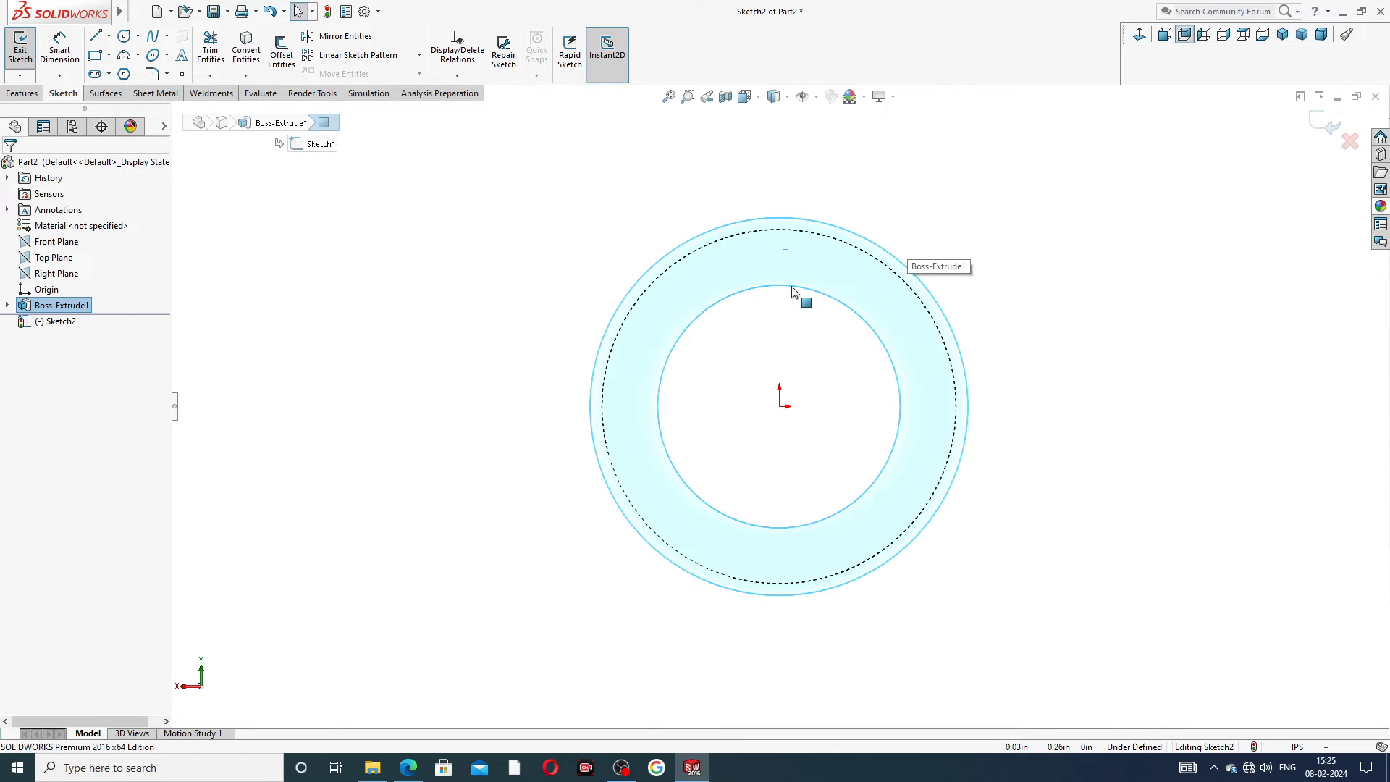
{"action": "left_click", "coordinate": [778, 286]}
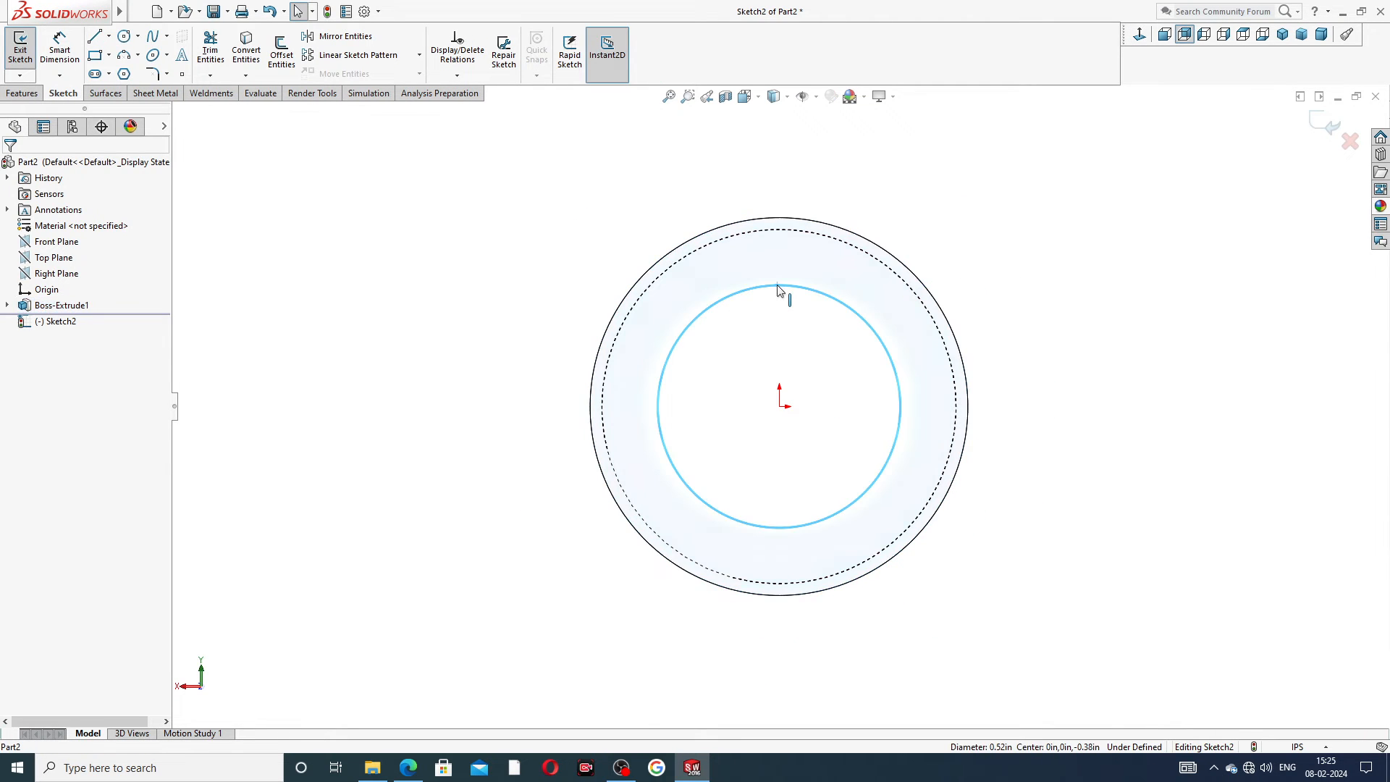
{"action": "left_click", "coordinate": [246, 50]}
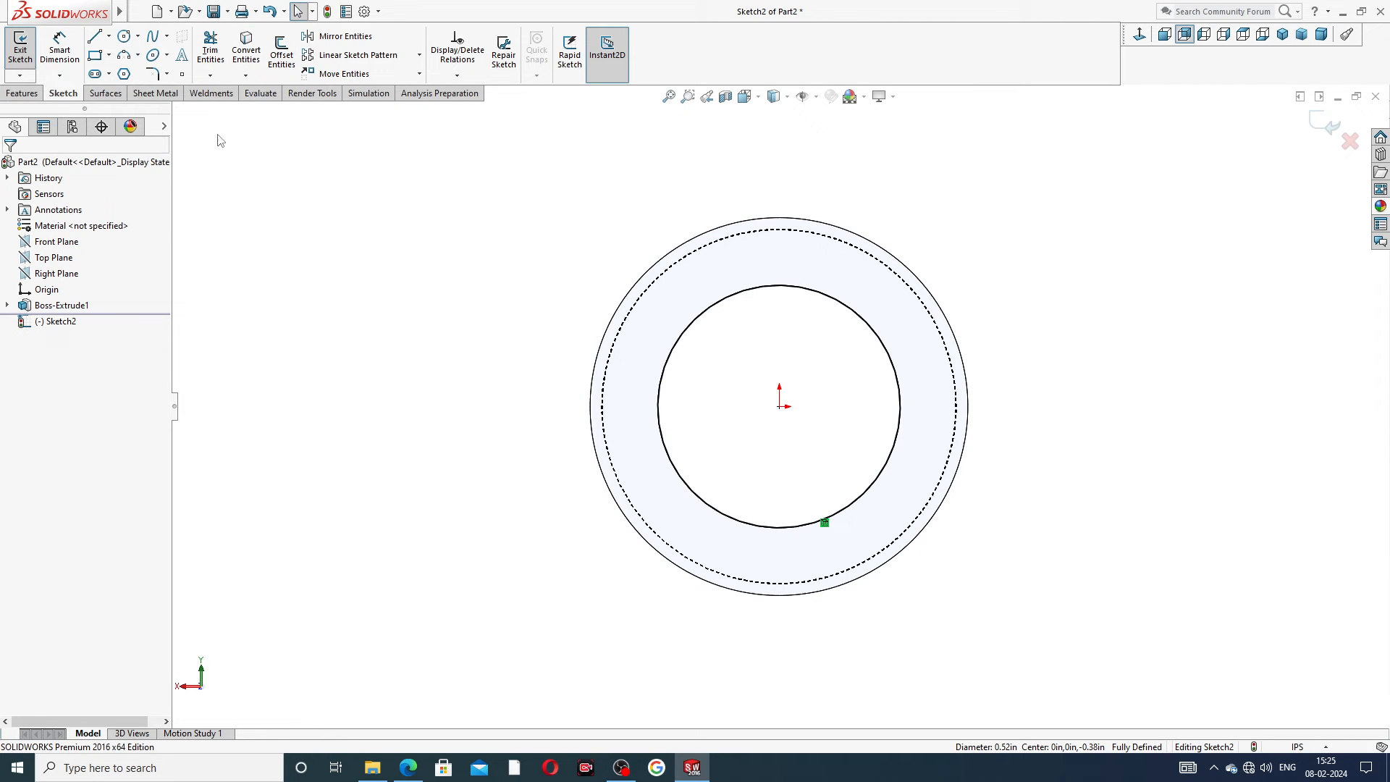
Sketch a circle about 0.64 in in diameter centred on the origin, between the ring's inner and outer edges
{"action": "left_click", "coordinate": [124, 35]}
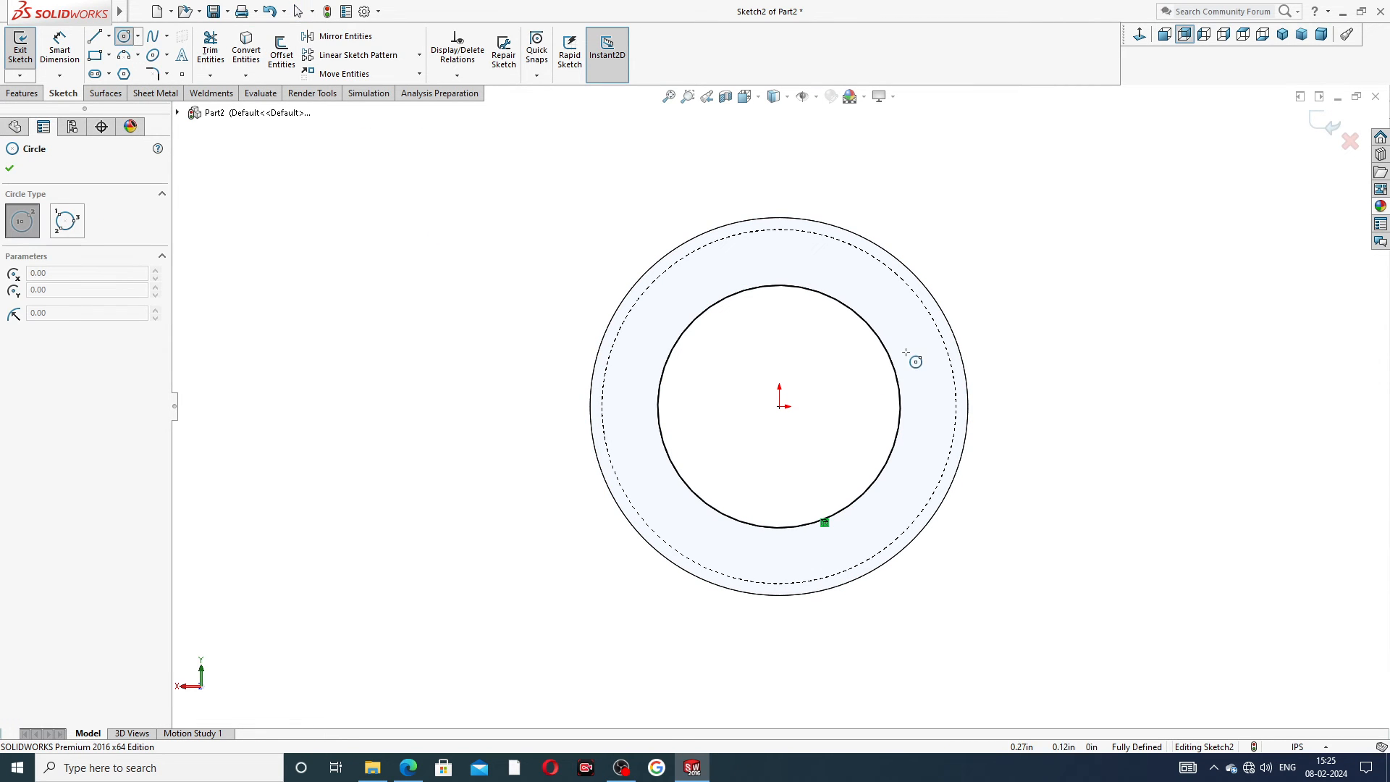
{"action": "left_click", "coordinate": [778, 406]}
{"action": "left_click", "coordinate": [763, 259]}
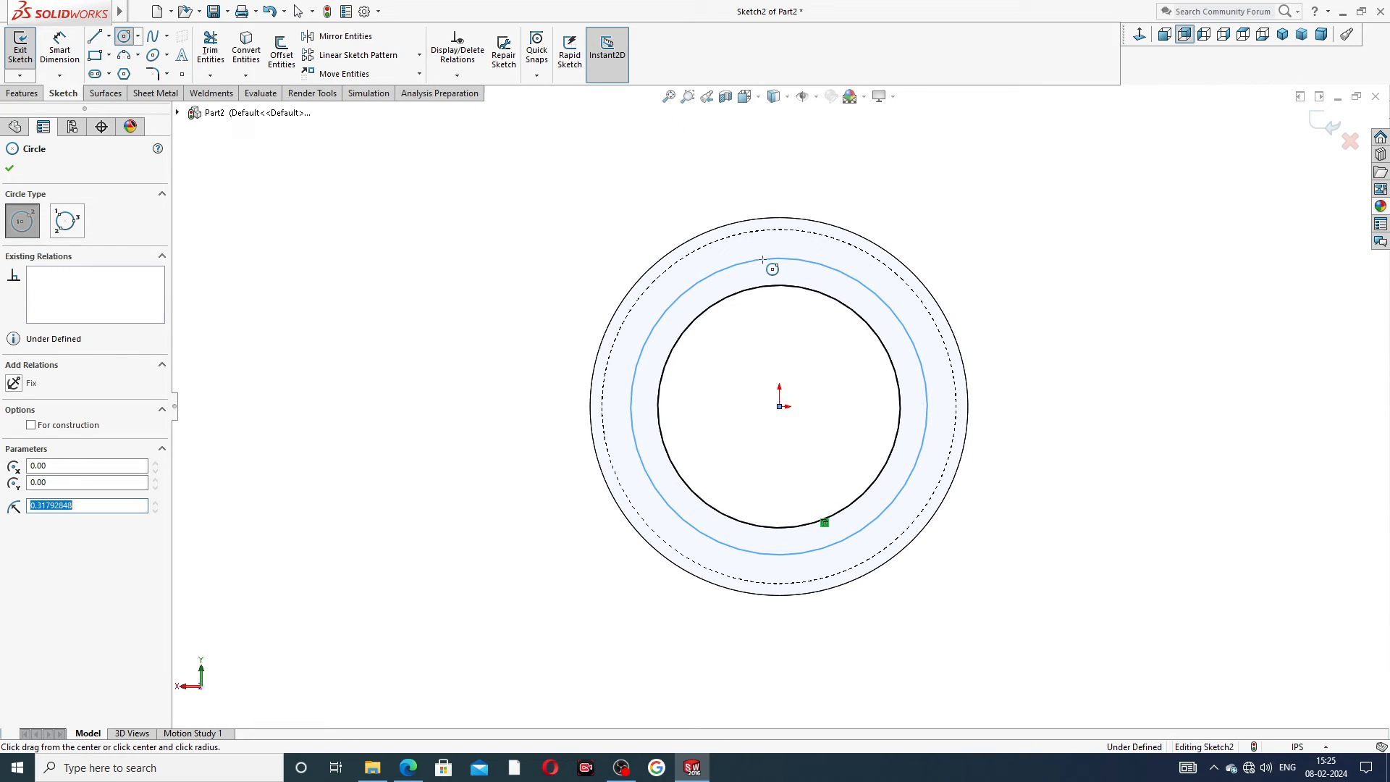
{"action": "right_click", "coordinate": [909, 221]}
{"action": "left_click", "coordinate": [942, 244]}
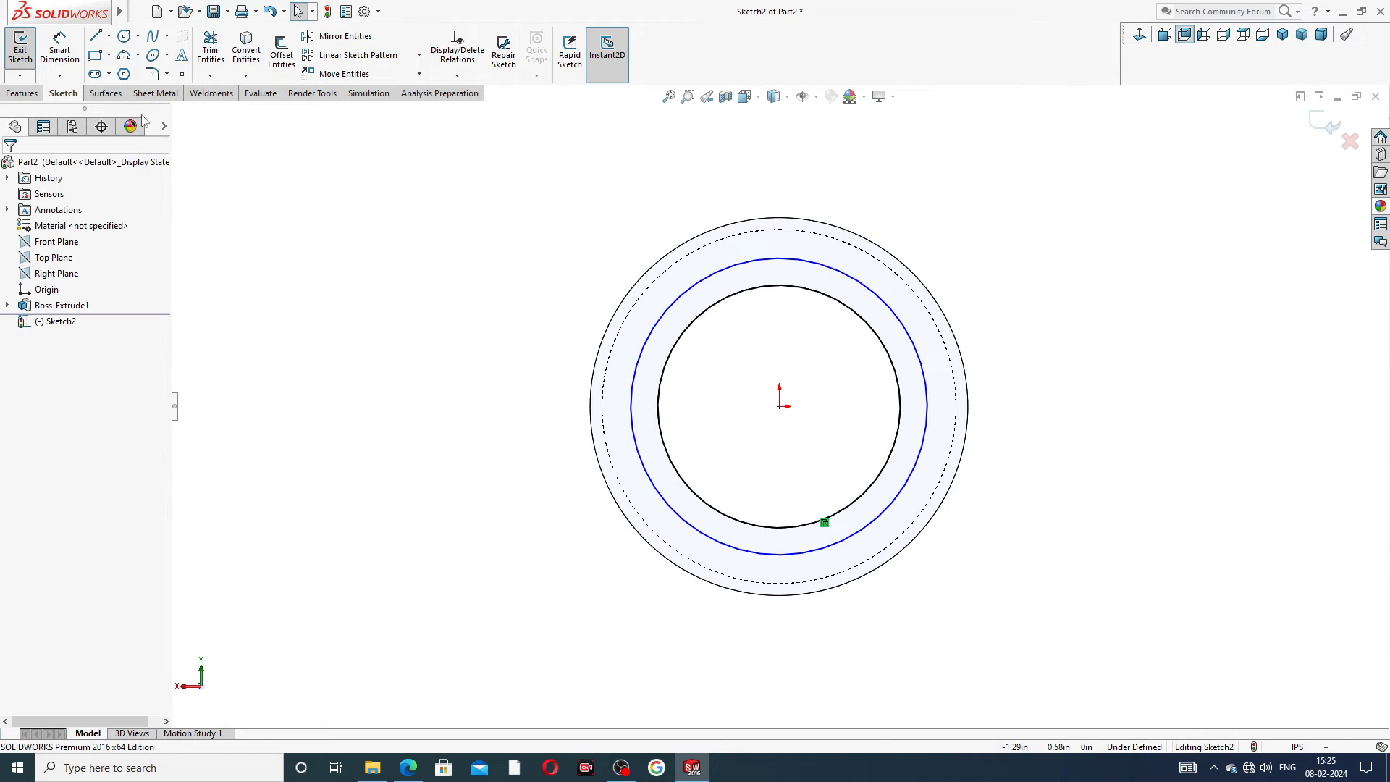
Dimension the new circle's diameter to 0.72 in
{"action": "left_click", "coordinate": [59, 47]}
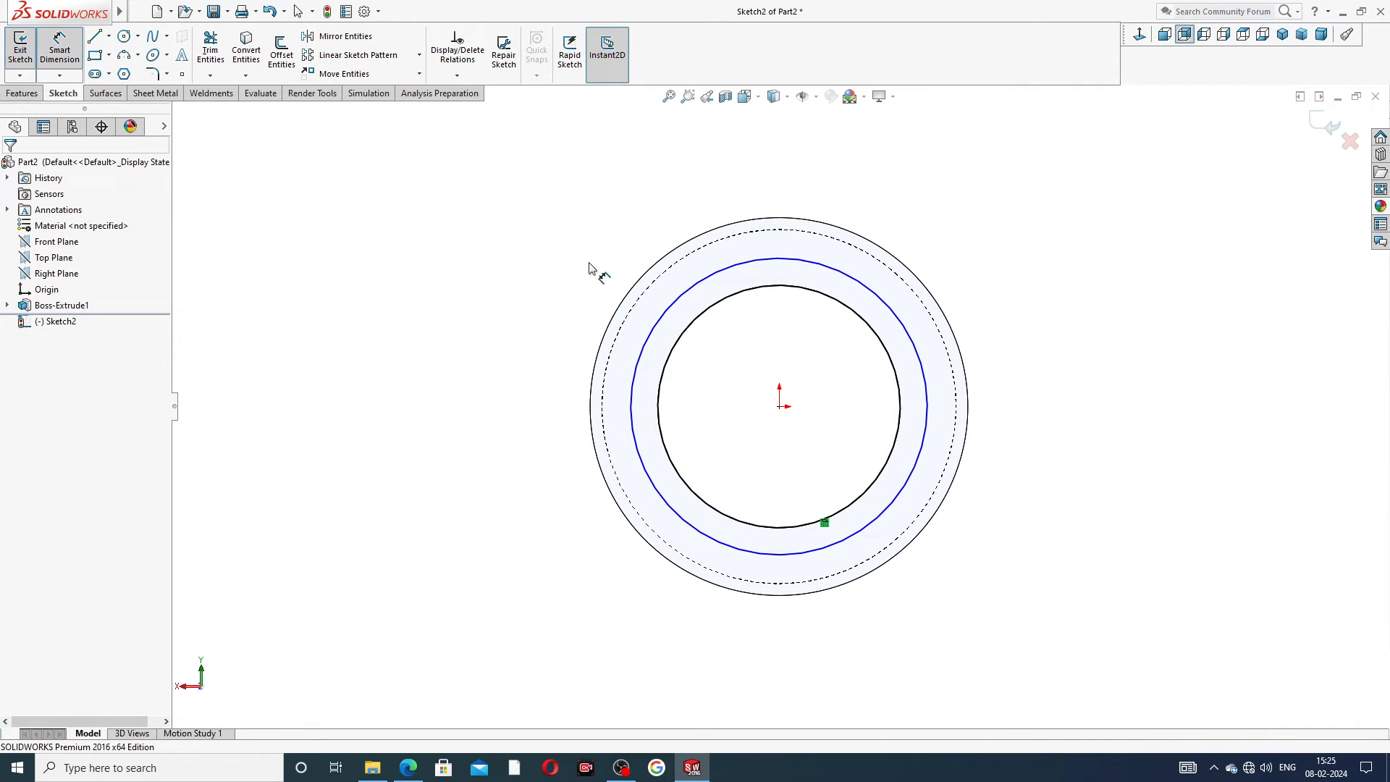
{"action": "left_click", "coordinate": [742, 271]}
{"action": "left_click", "coordinate": [535, 396]}
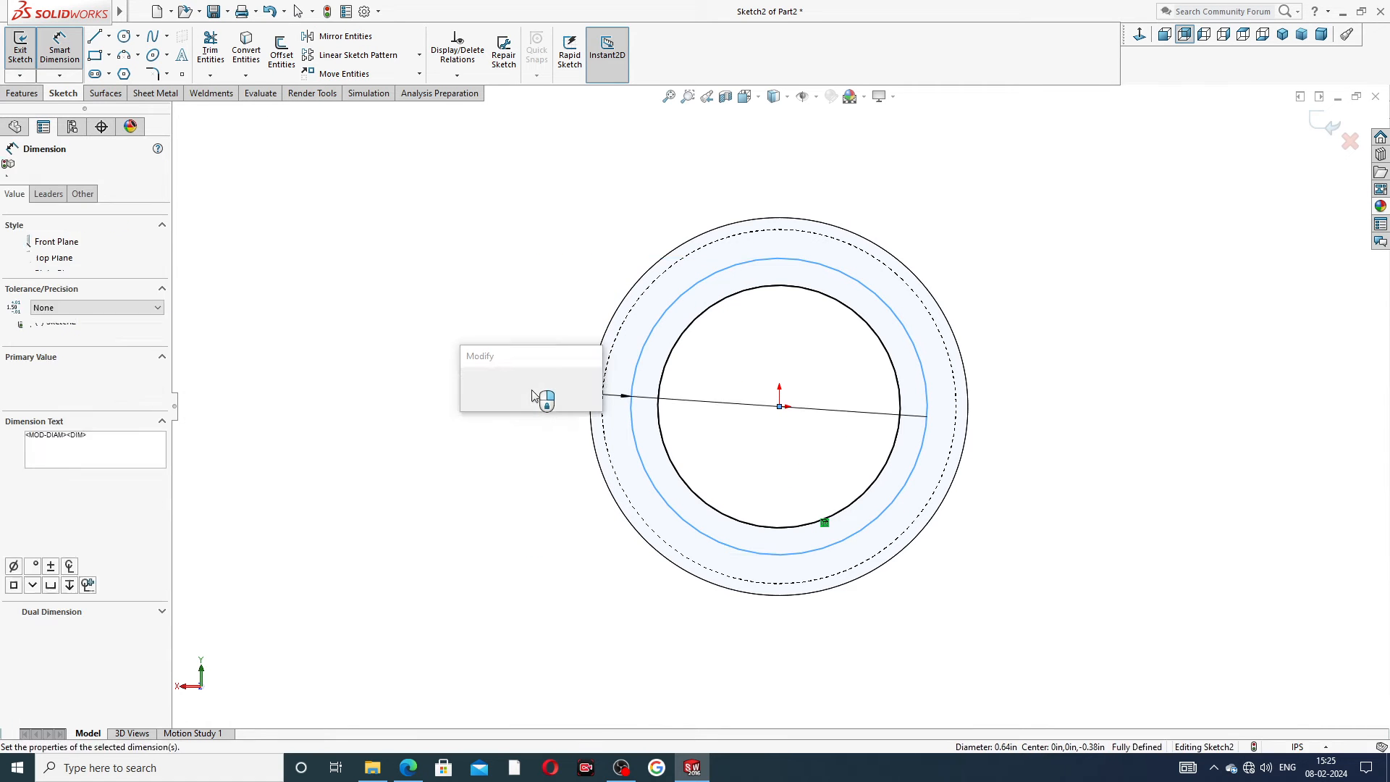
{"action": "type", "text": ".72"}
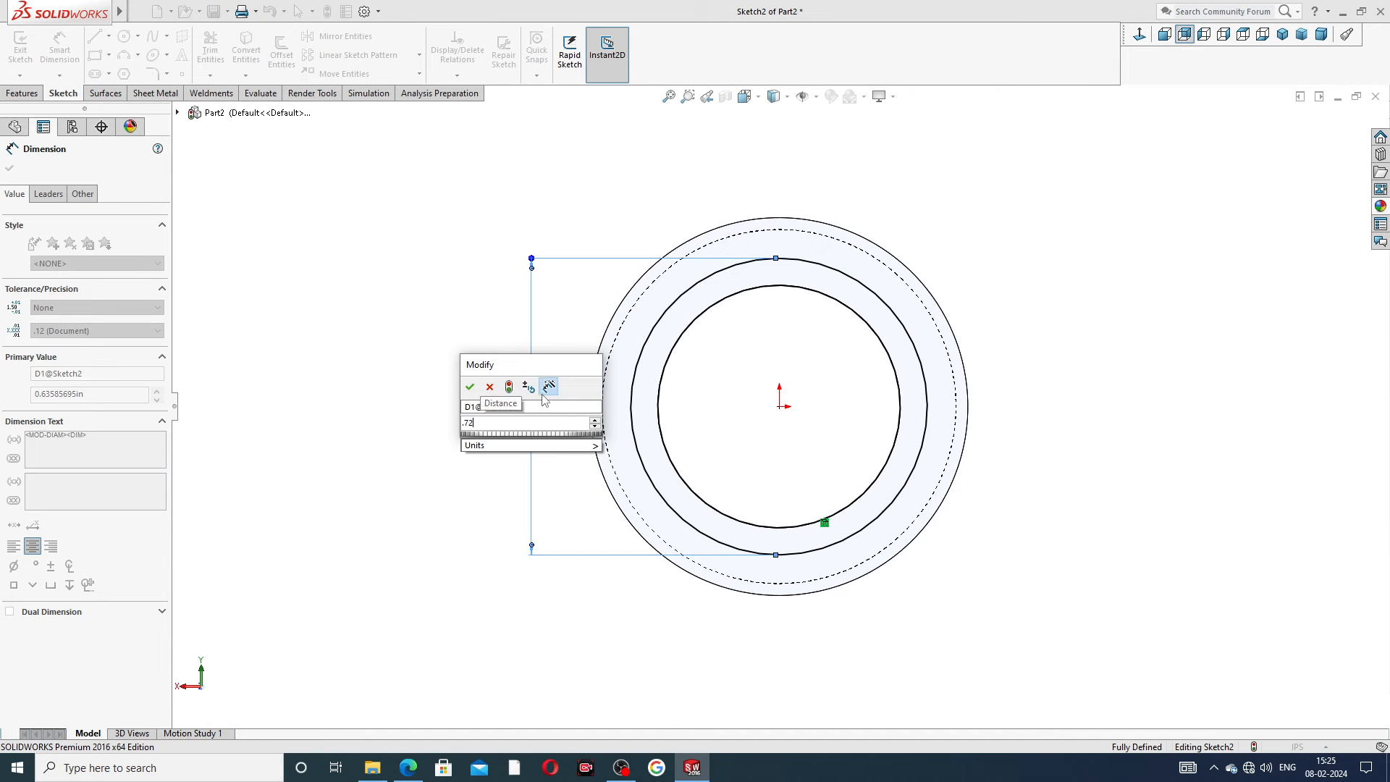
{"action": "key", "text": "Return"}
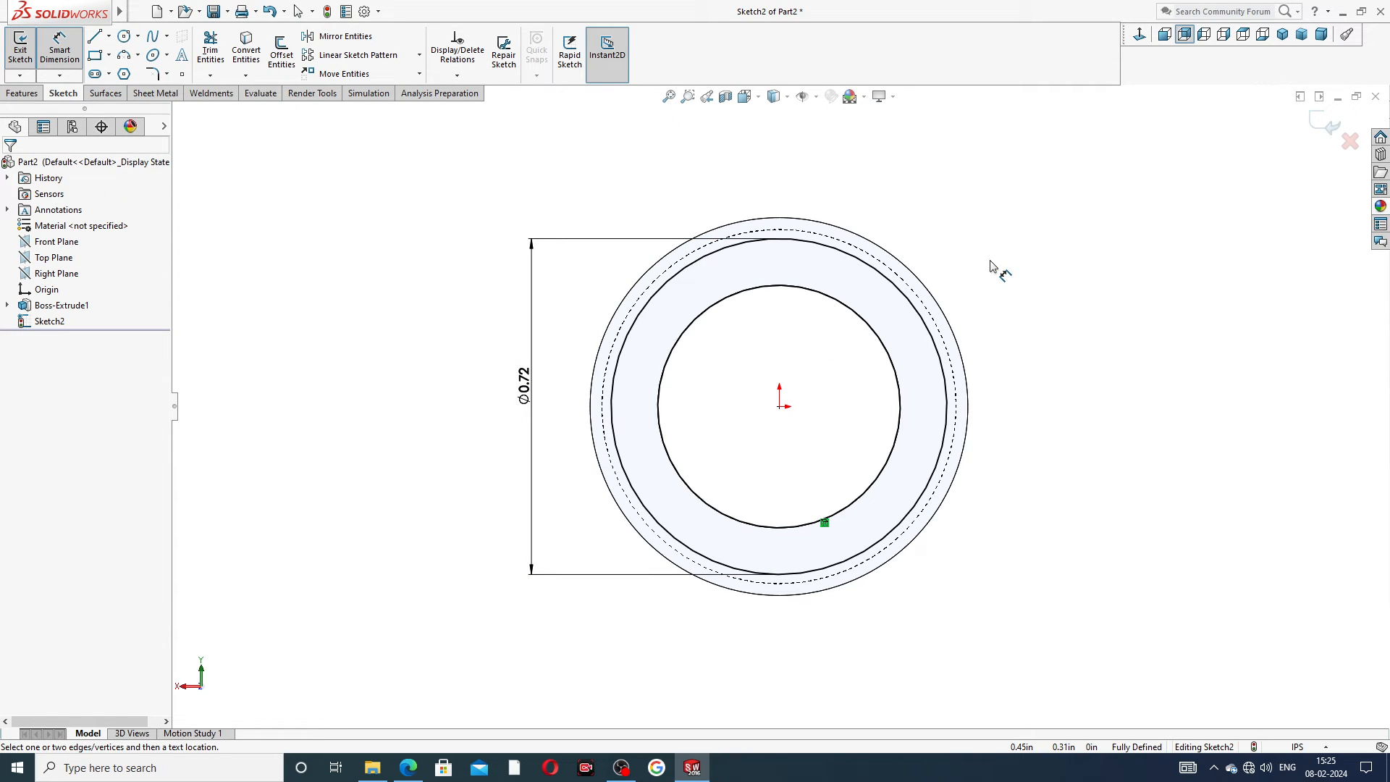
{"action": "right_click", "coordinate": [992, 248]}
{"action": "left_click", "coordinate": [1032, 218]}
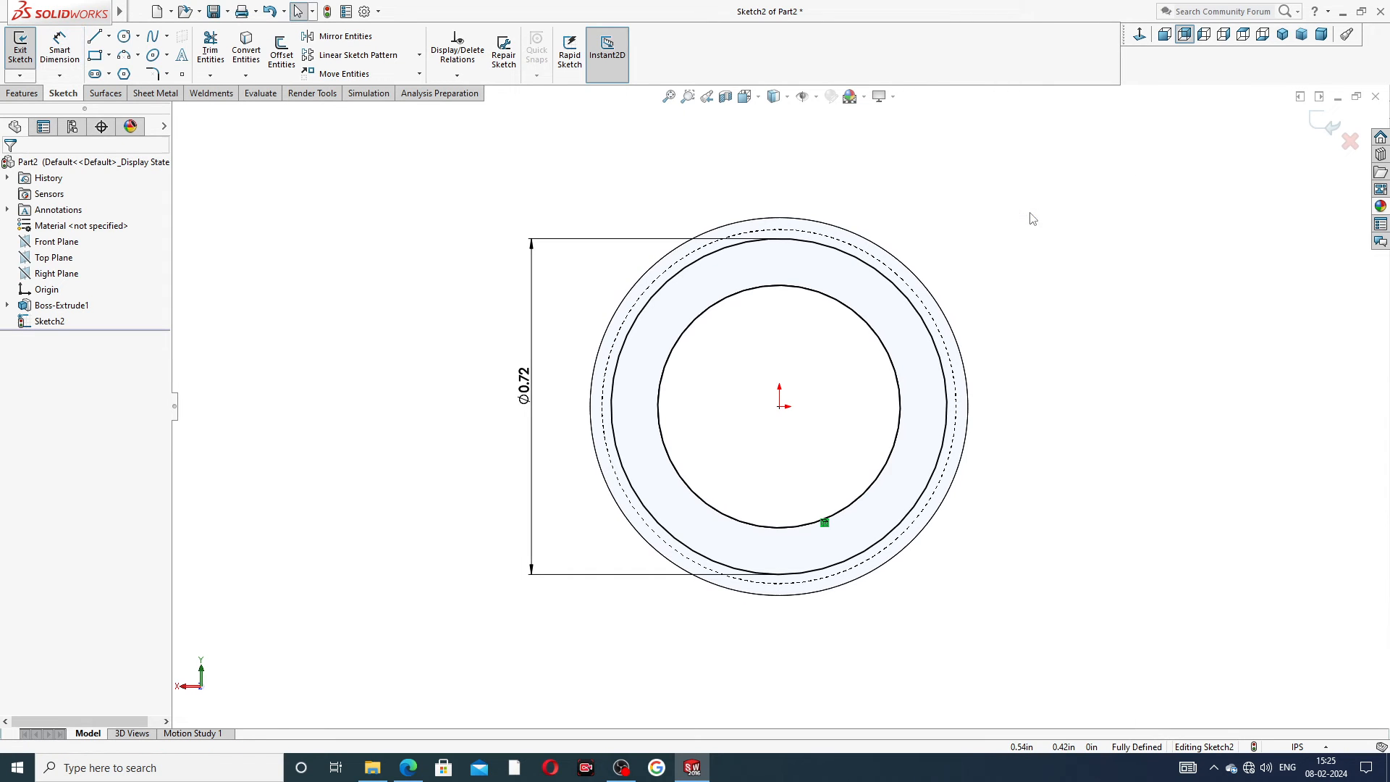
Extrude the ring profile as a blind boss 0.44 in deep according to the collar drawing PDF, merging it with the body
{"action": "left_click", "coordinate": [22, 93]}
{"action": "left_click", "coordinate": [26, 51]}
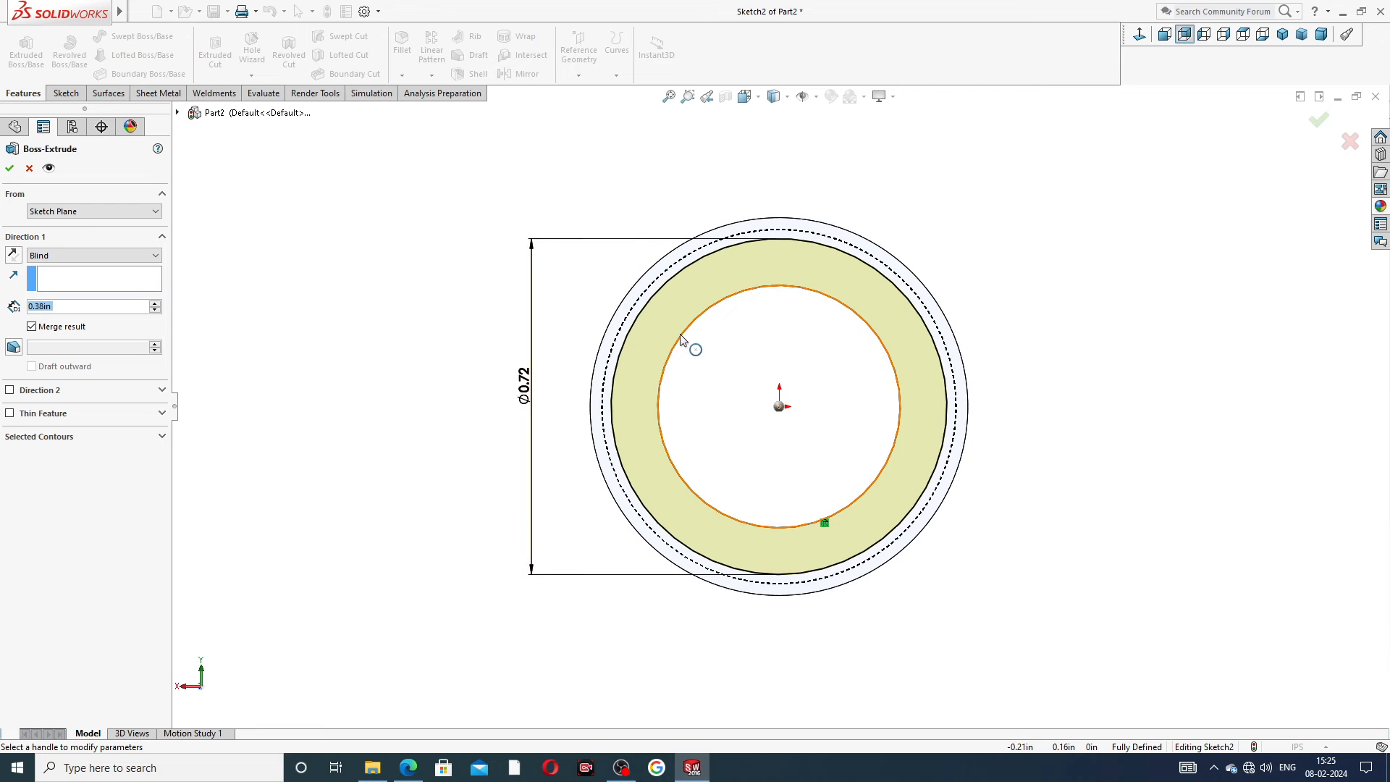
{"action": "mouse_move", "coordinate": [680, 340]}
{"action": "middle_mouse_down"}
{"action": "mouse_move", "coordinate": [637, 347]}
{"action": "mouse_move", "coordinate": [829, 358]}
{"action": "mouse_move", "coordinate": [811, 359]}
{"action": "mouse_move", "coordinate": [832, 379]}
{"action": "mouse_move", "coordinate": [833, 412]}
{"action": "middle_mouse_up"}
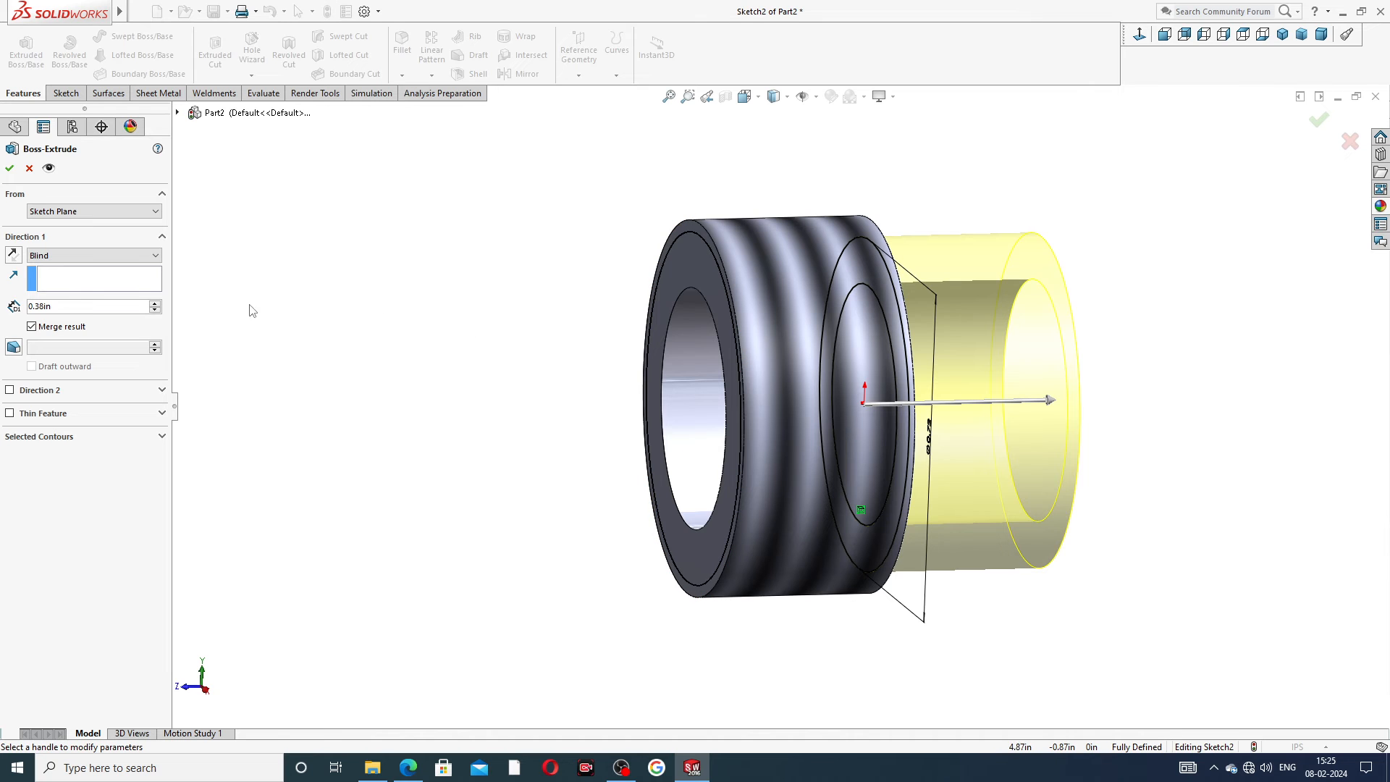
{"action": "left_click", "coordinate": [406, 769]}
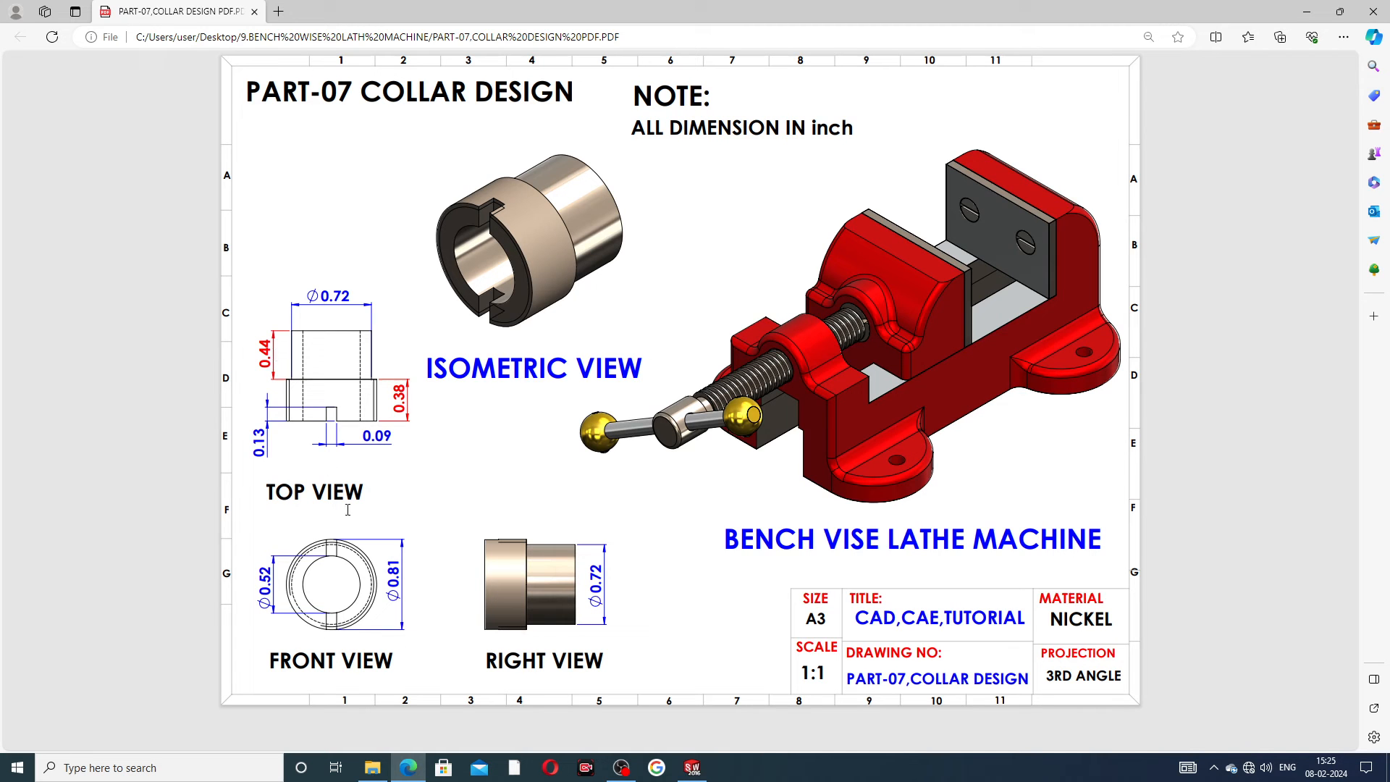
{"action": "left_click", "coordinate": [408, 767]}
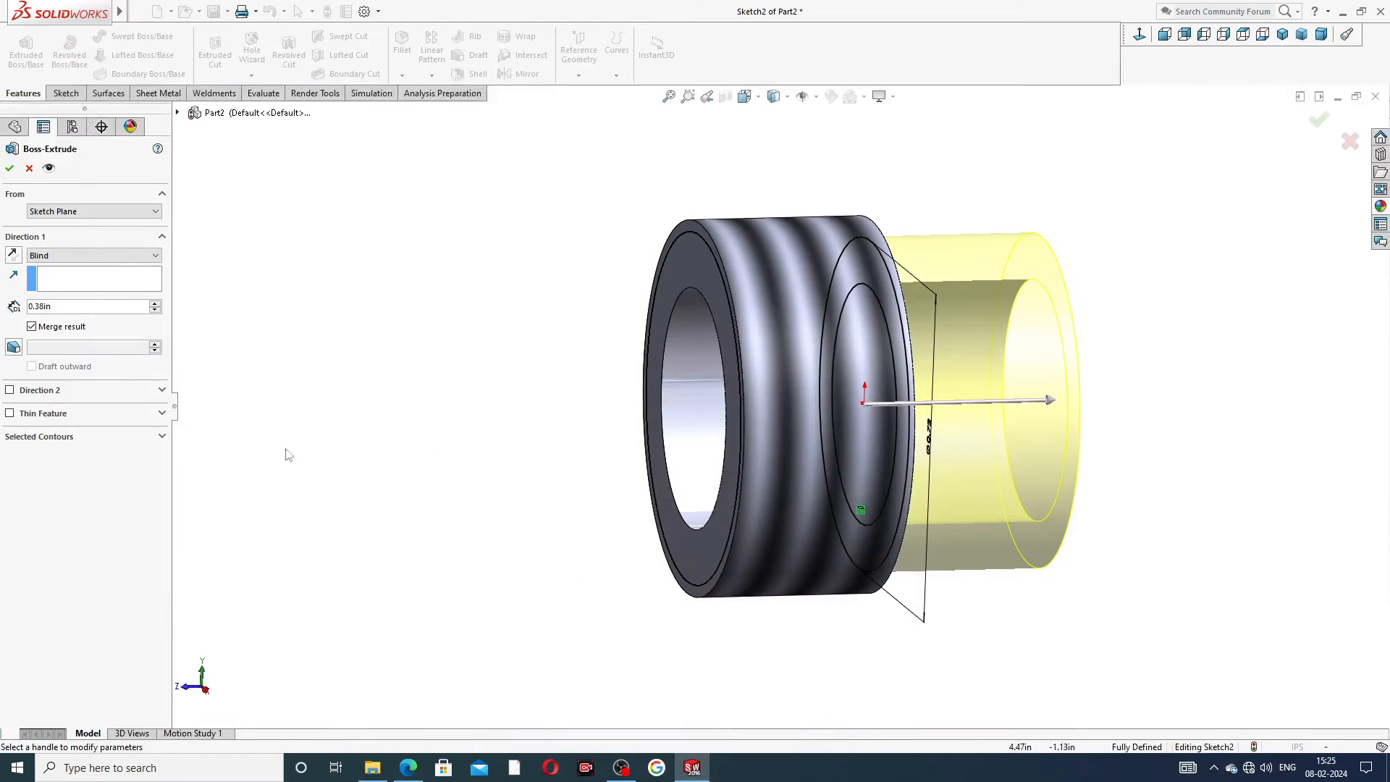
{"action": "left_click_drag", "start_coordinate": [65, 310], "coordinate": [10, 308]}
{"action": "type", "text": "0.44"}
{"action": "key", "text": "Return"}
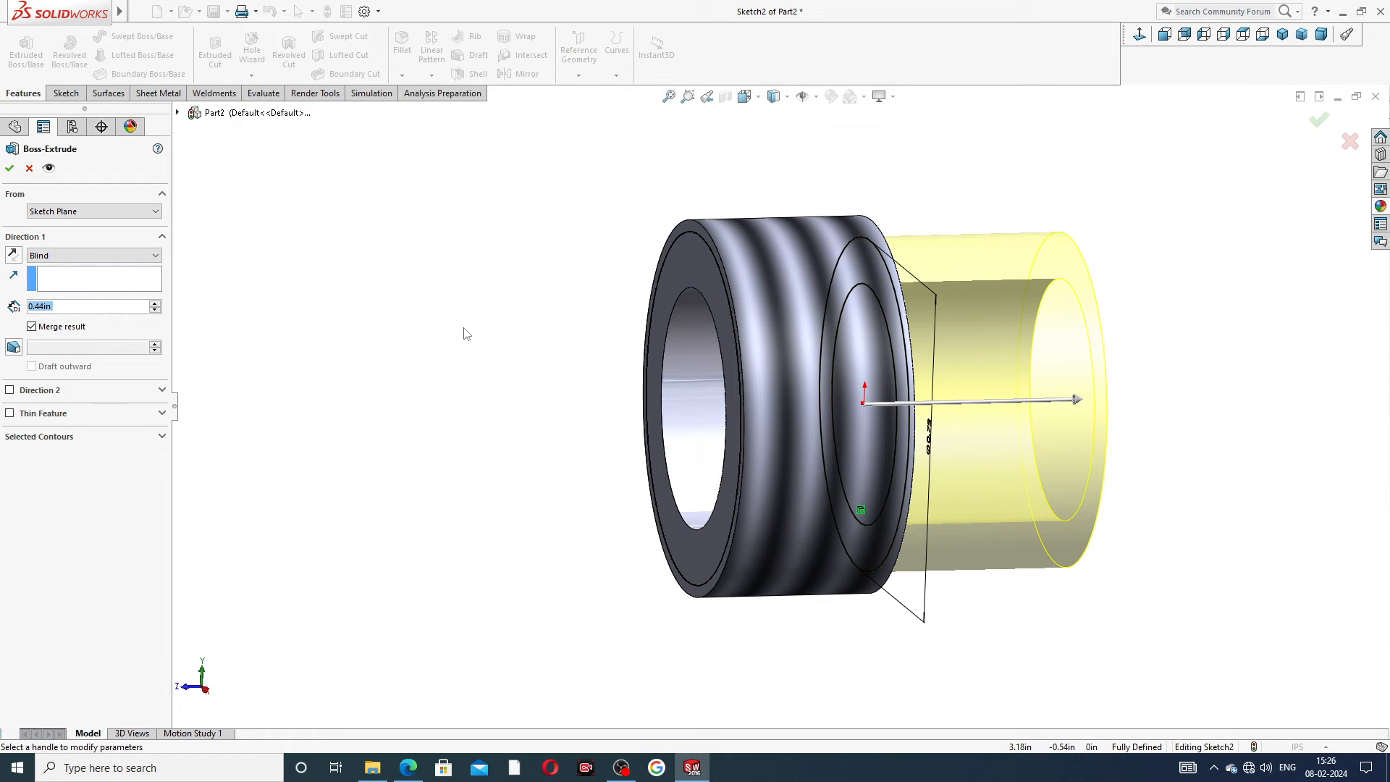
{"action": "left_click", "coordinate": [9, 168]}
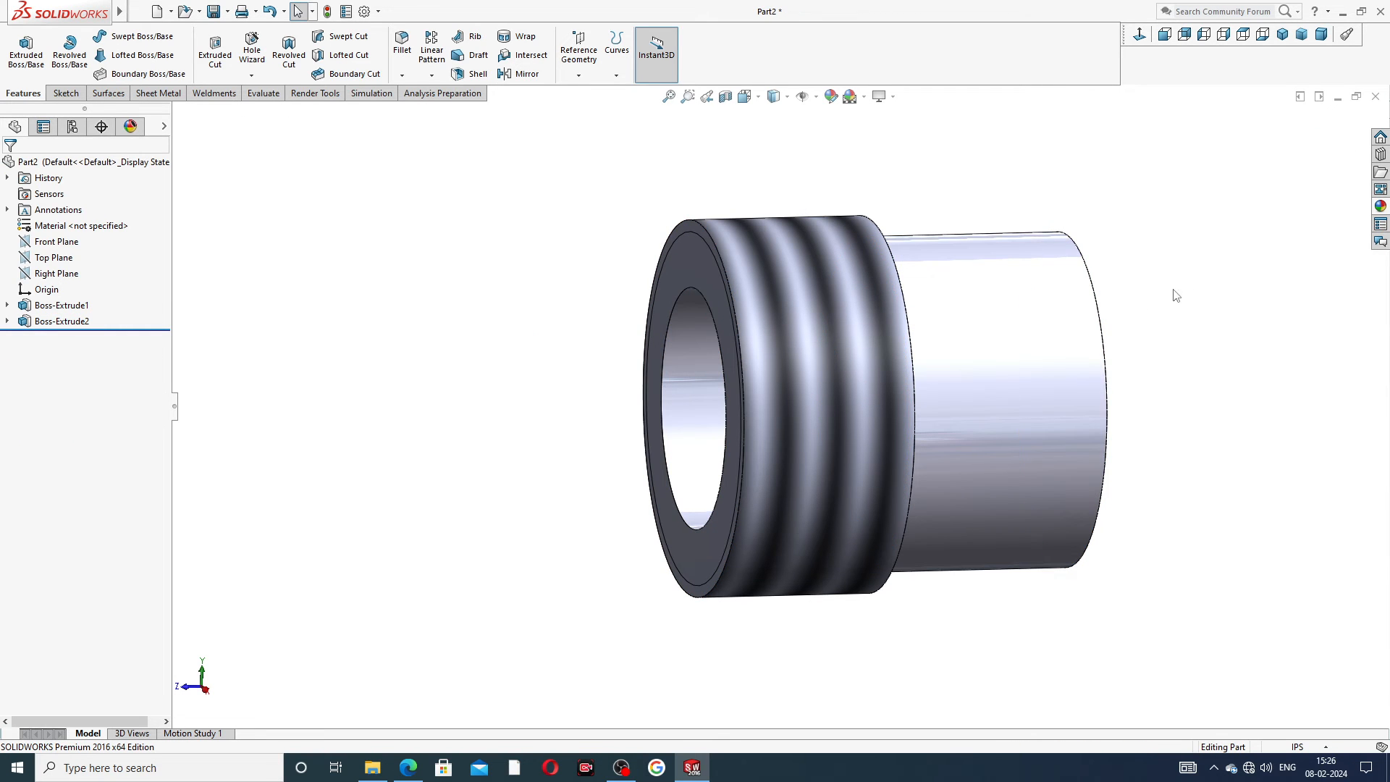
Check the notch dimensions in the collar drawing PDF, then start a sketch on the Top Plane viewed normal to it
{"action": "middle_click_drag", "start_coordinate": [1173, 292], "coordinate": [1136, 296]}
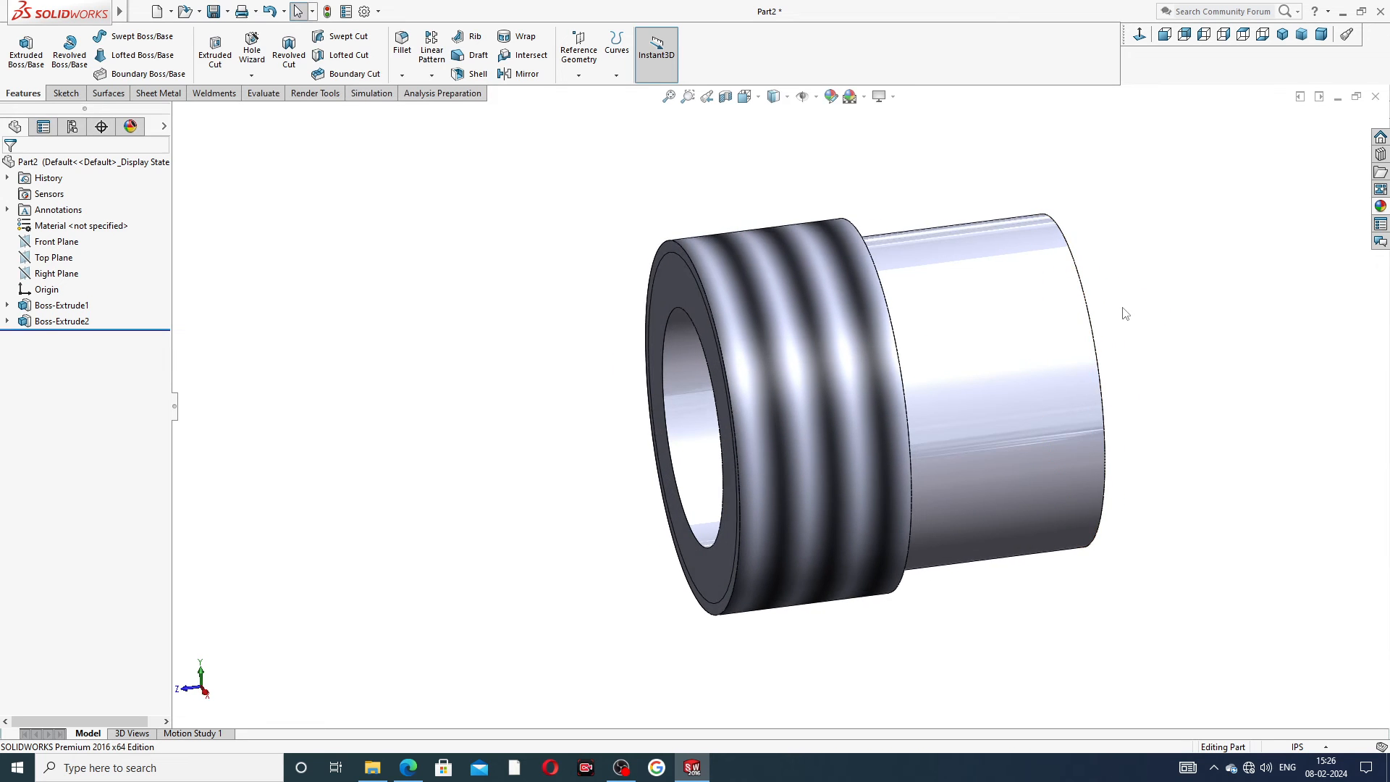
{"action": "scroll", "coordinate": [1042, 388], "scroll_direction": "up", "scroll_amount": 2}
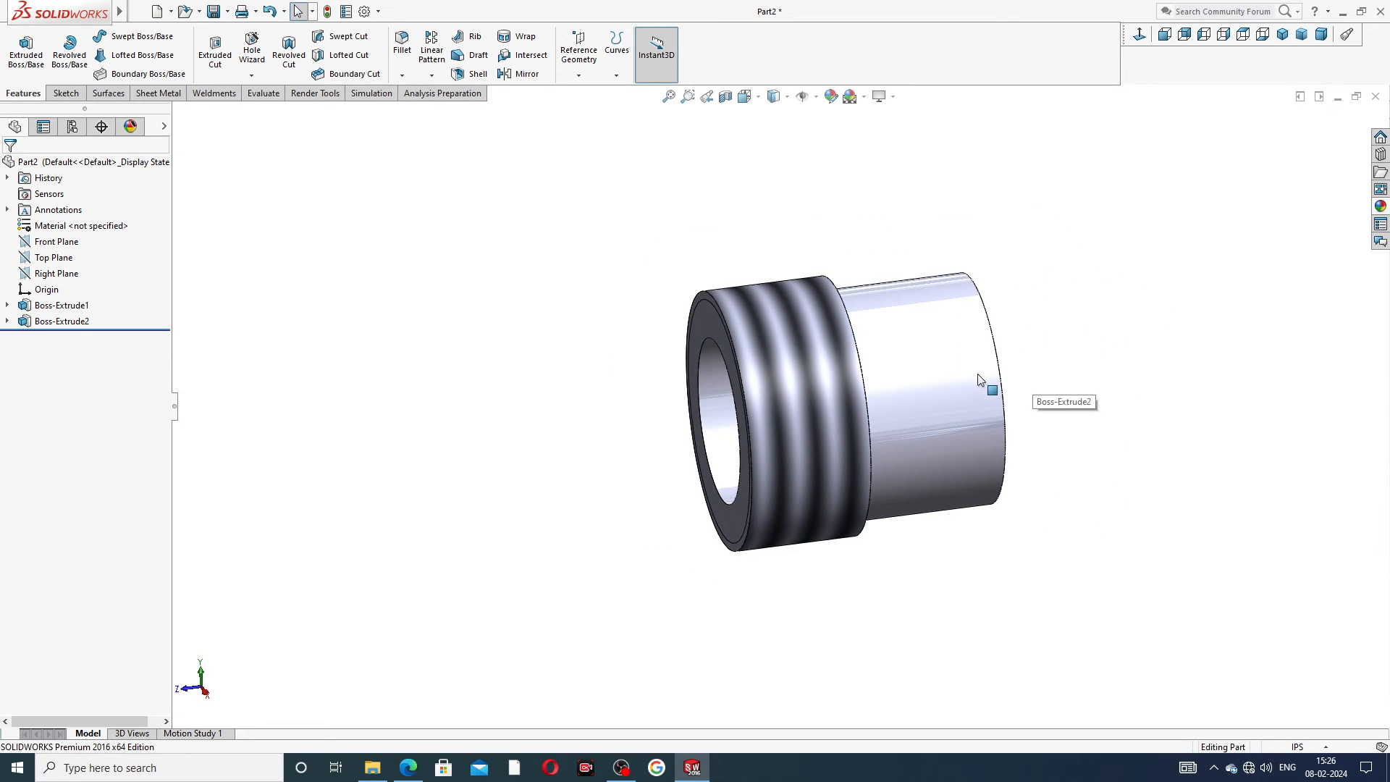
{"action": "left_click", "coordinate": [408, 767]}
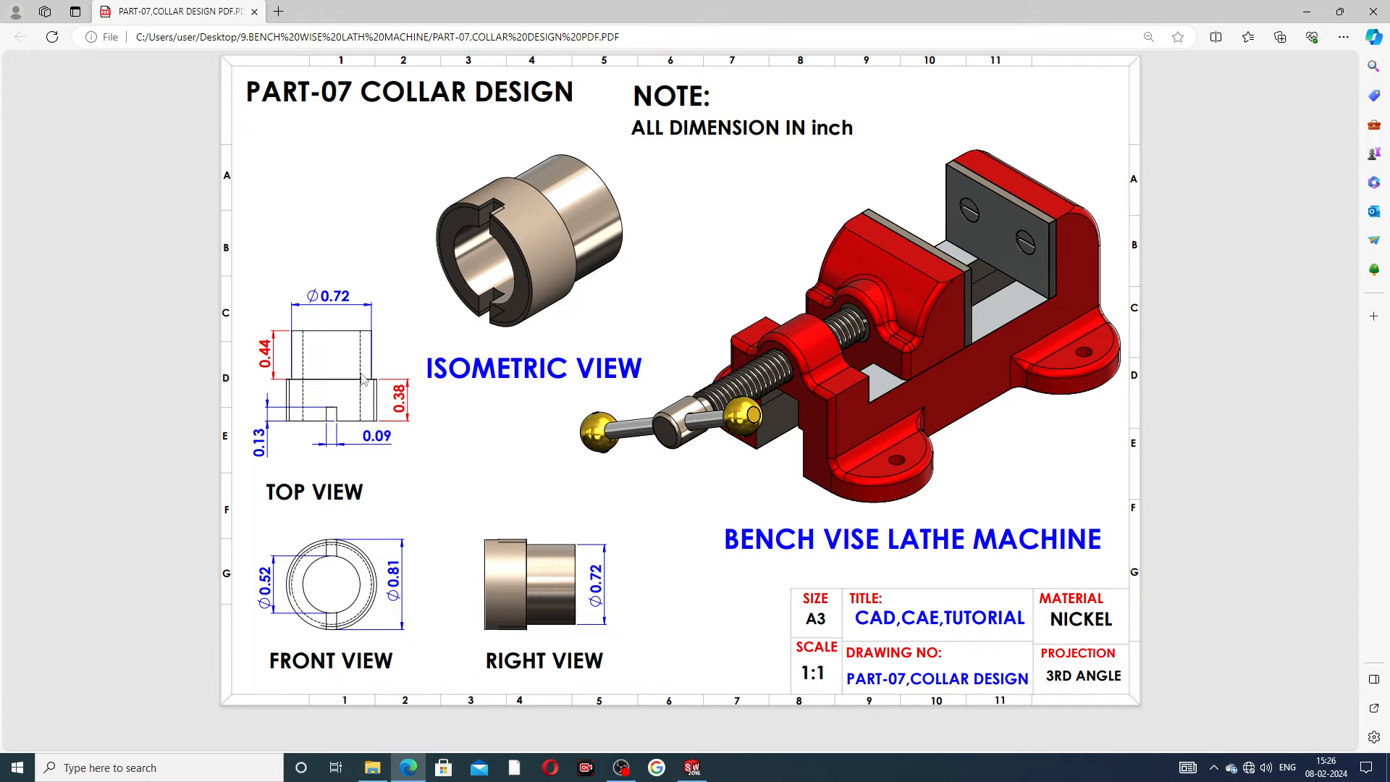
{"action": "left_click", "coordinate": [409, 768]}
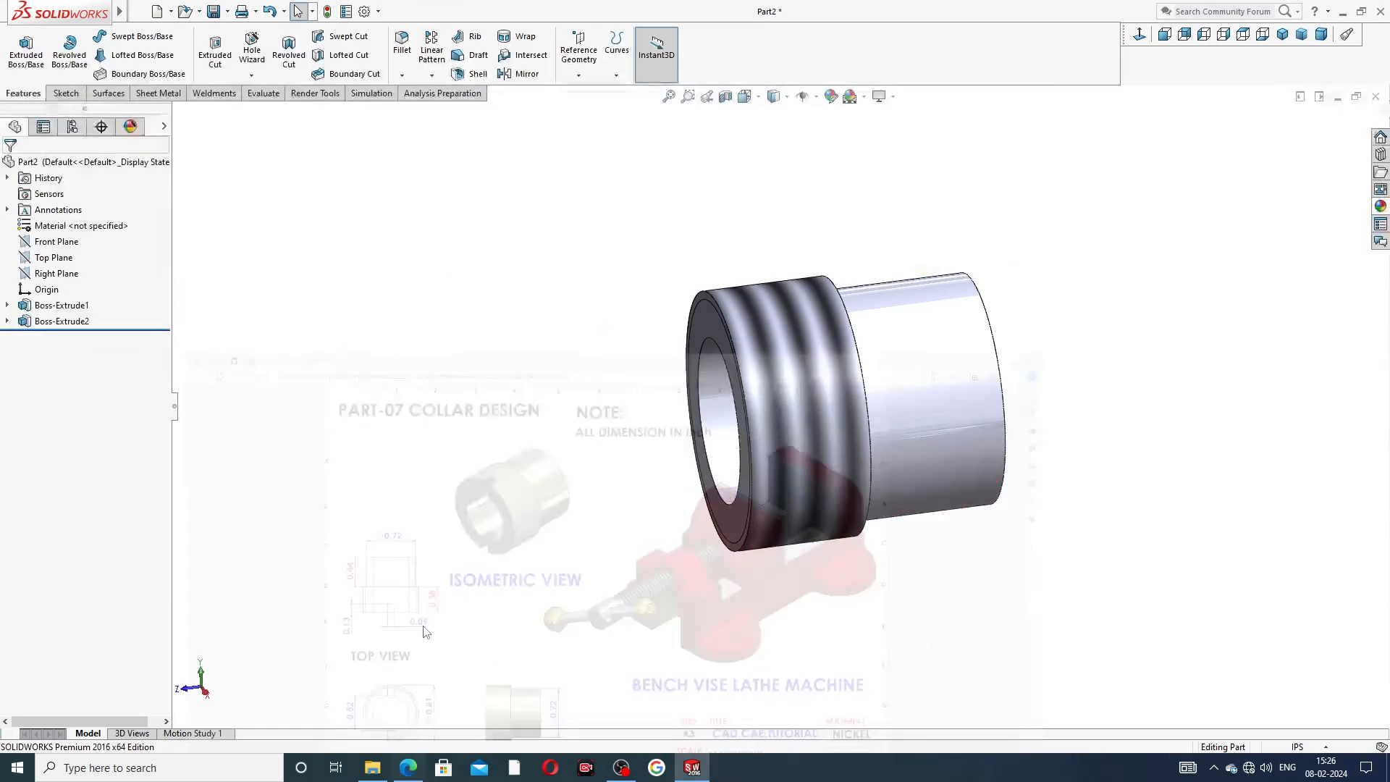
{"action": "left_click", "coordinate": [65, 260]}
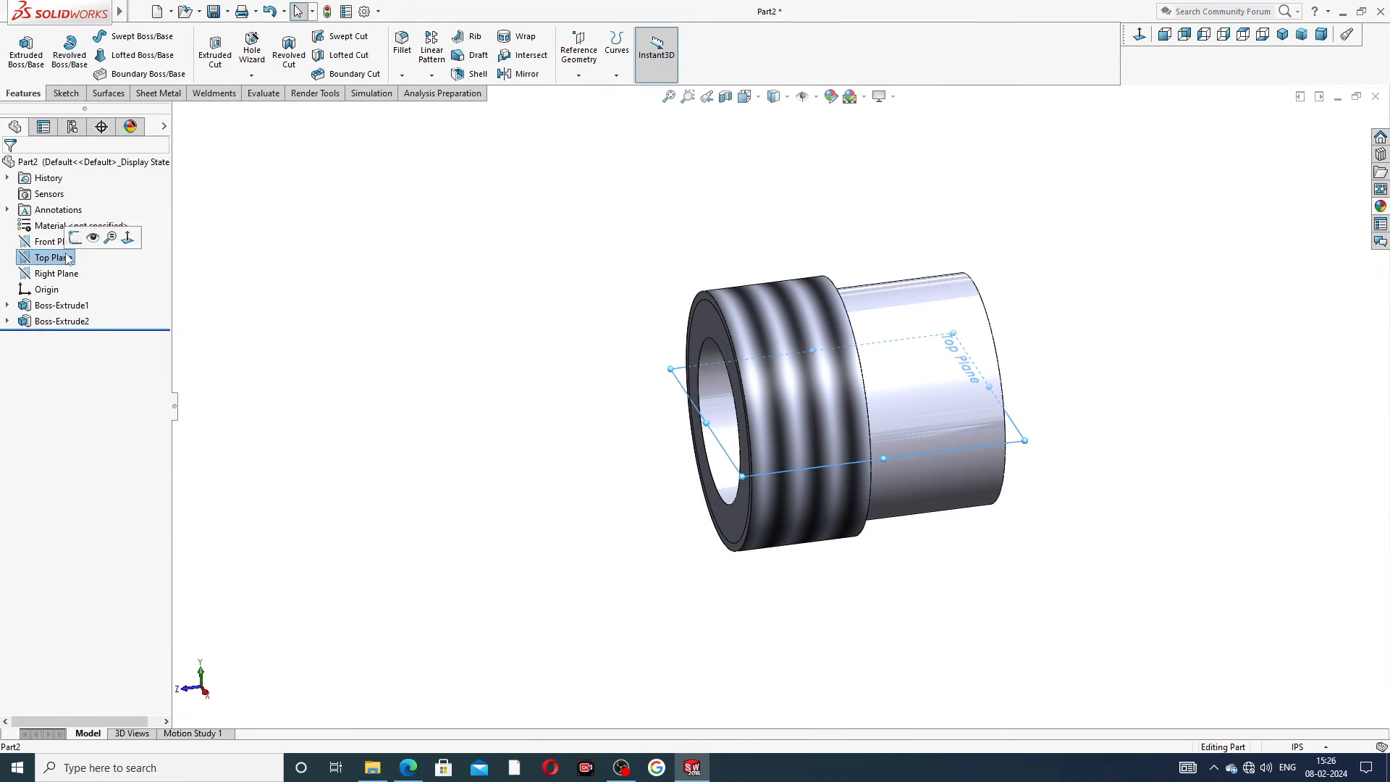
{"action": "left_click", "coordinate": [86, 236]}
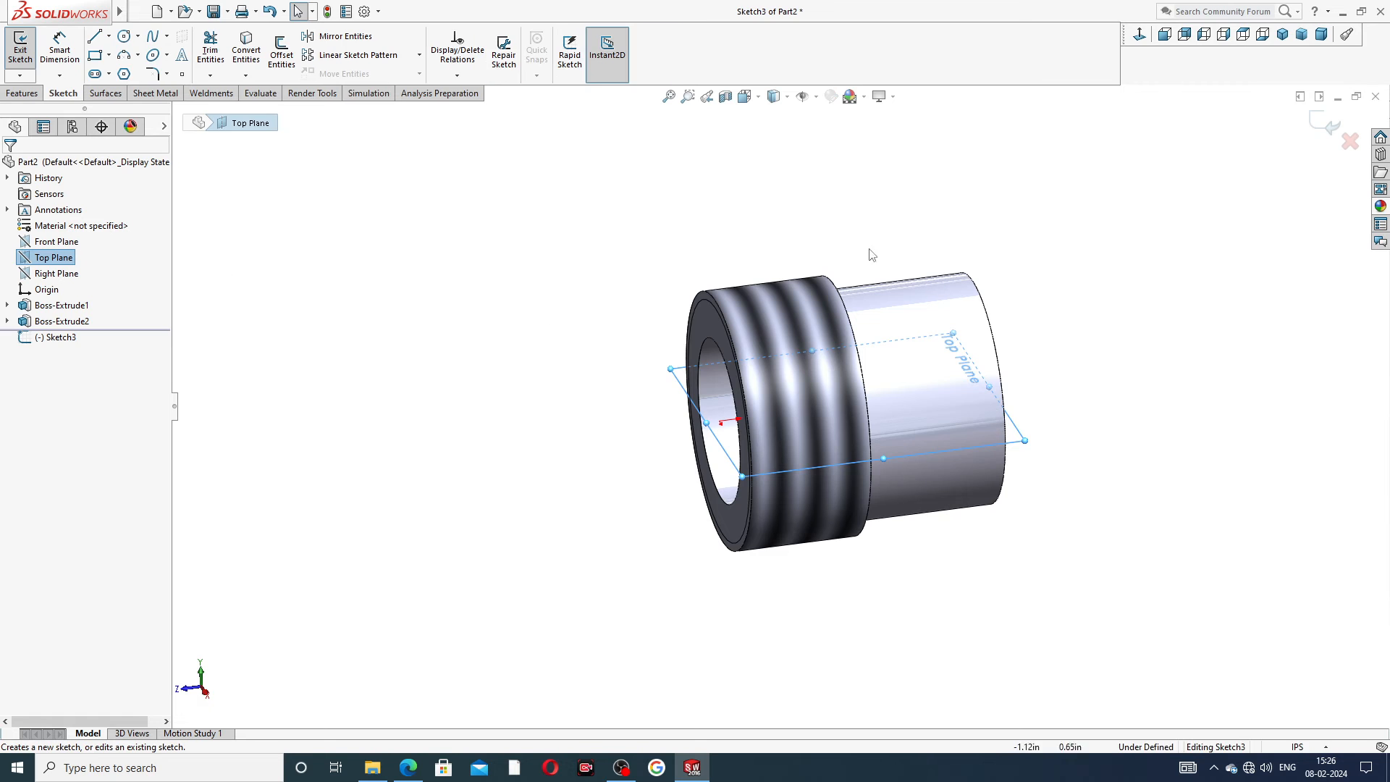
{"action": "left_click", "coordinate": [1139, 34]}
{"action": "scroll", "coordinate": [1020, 291], "scroll_direction": "up", "scroll_amount": 2}
{"action": "scroll", "coordinate": [805, 599], "scroll_direction": "down", "scroll_amount": 1}
{"action": "scroll", "coordinate": [805, 599], "scroll_direction": "down", "scroll_amount": 4}
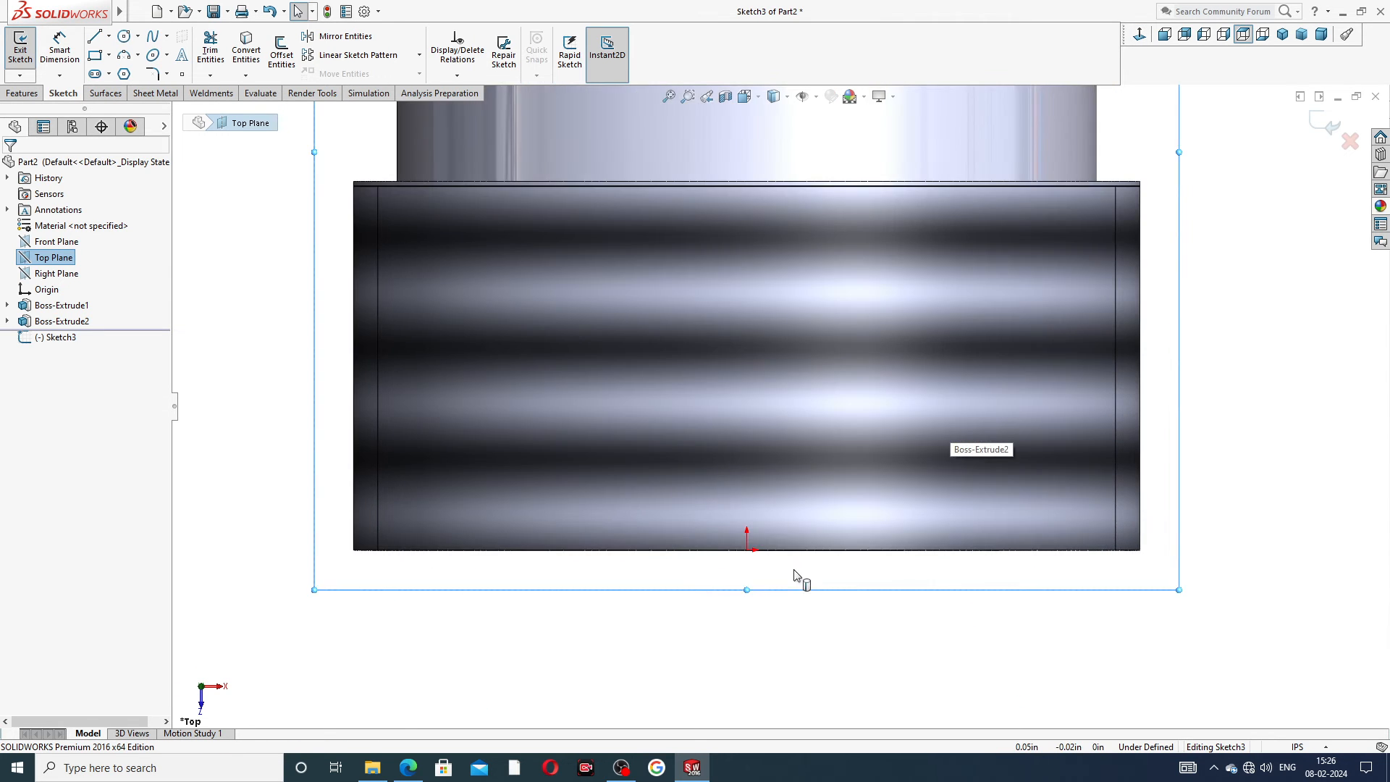
Sketch a corner rectangle for the notch, with one side along the collar's front edge and spanning the origin
{"action": "left_click", "coordinate": [107, 56]}
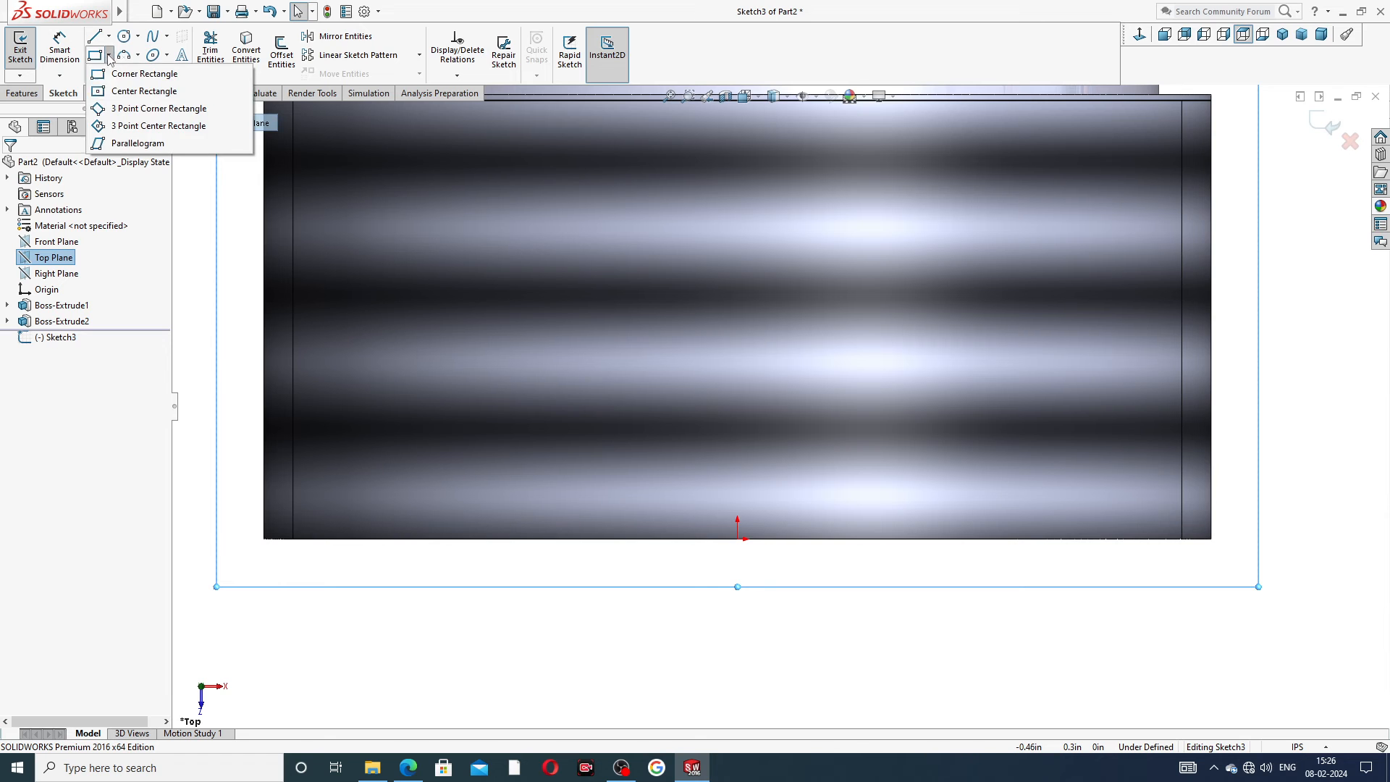
{"action": "left_click", "coordinate": [138, 72]}
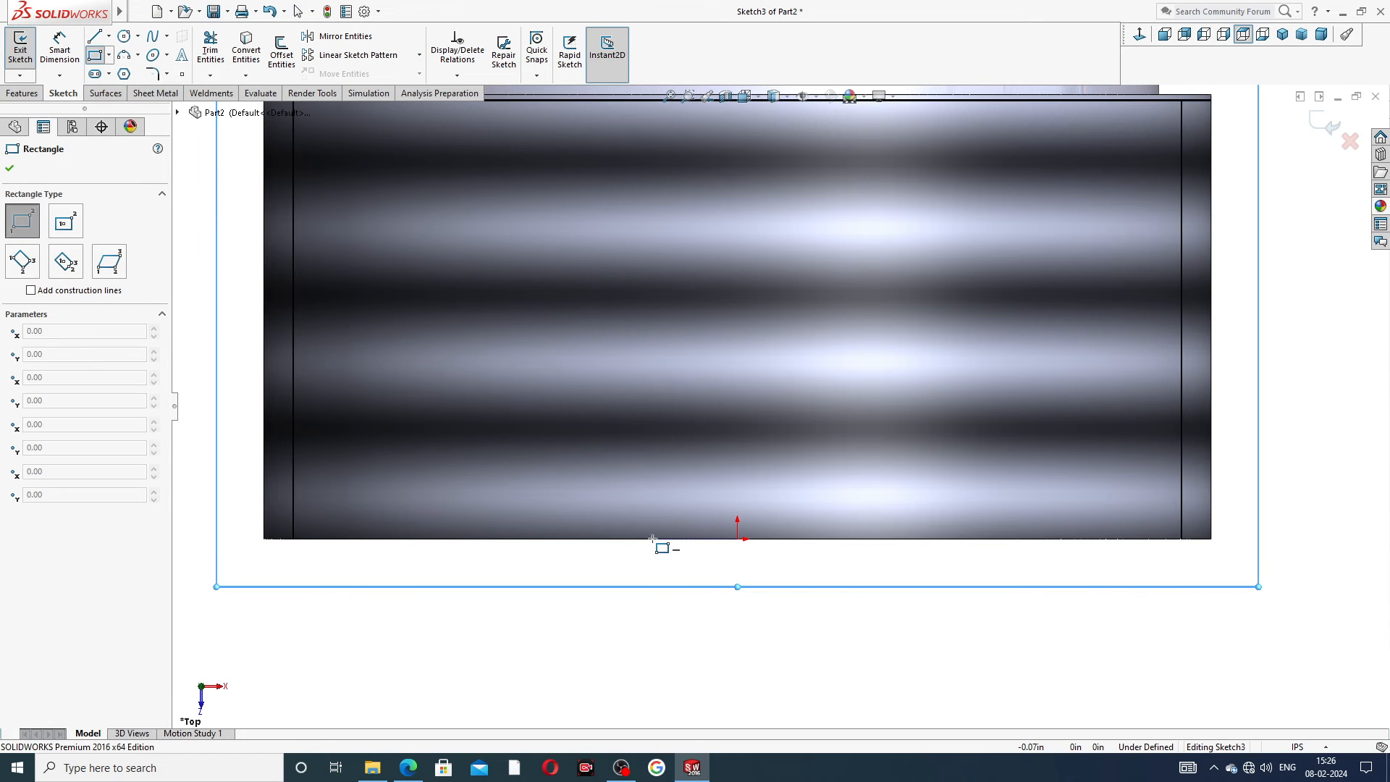
{"action": "scroll", "coordinate": [647, 538], "scroll_direction": "down", "scroll_amount": 1}
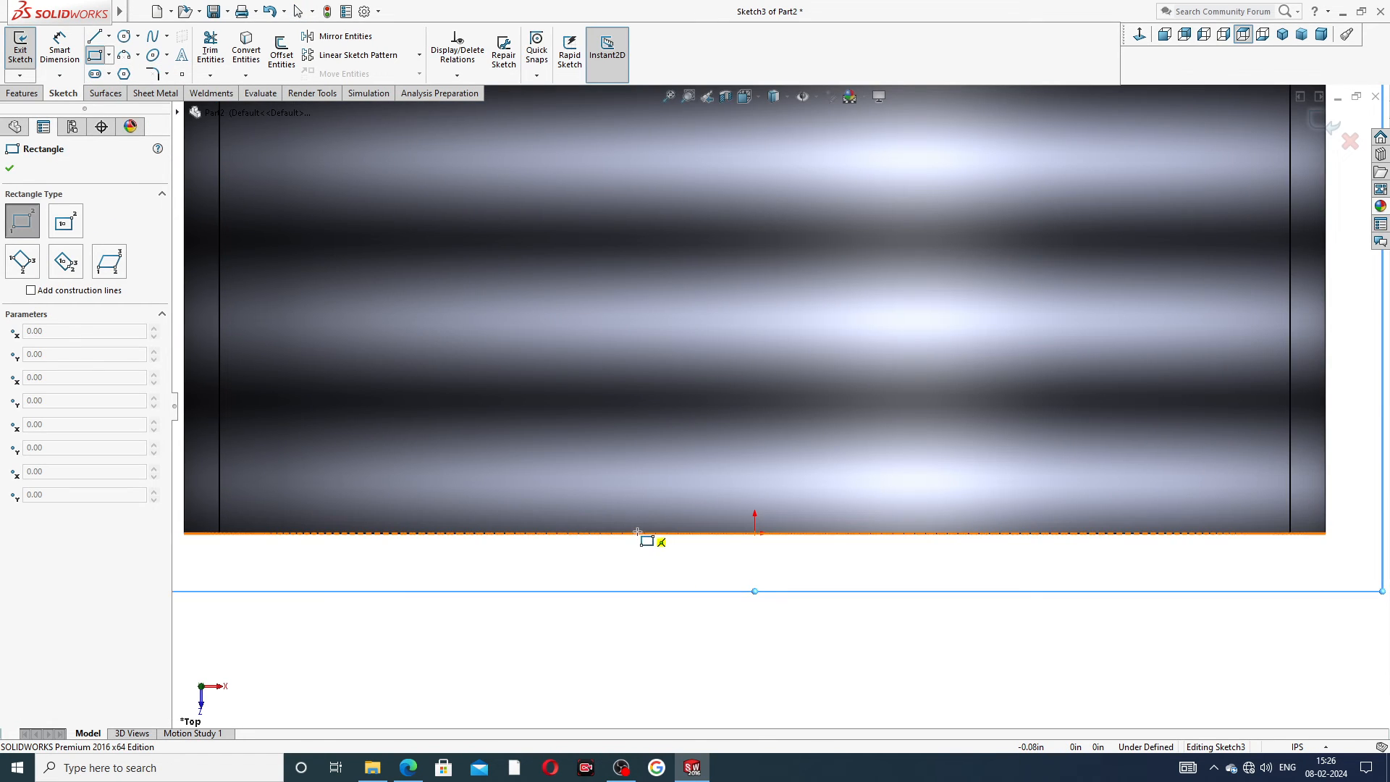
{"action": "left_click", "coordinate": [637, 533]}
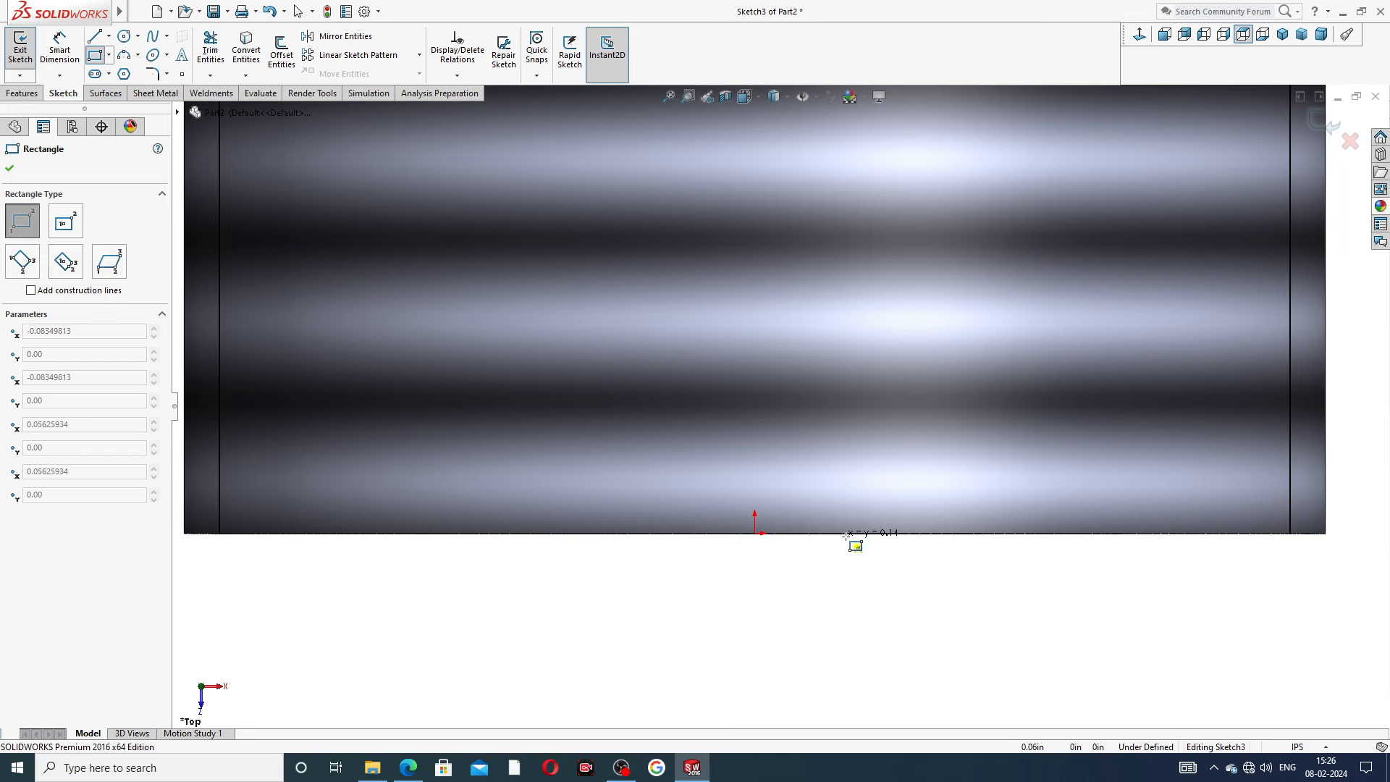
{"action": "left_click", "coordinate": [896, 398]}
{"action": "right_click", "coordinate": [953, 407]}
{"action": "left_click", "coordinate": [988, 416]}
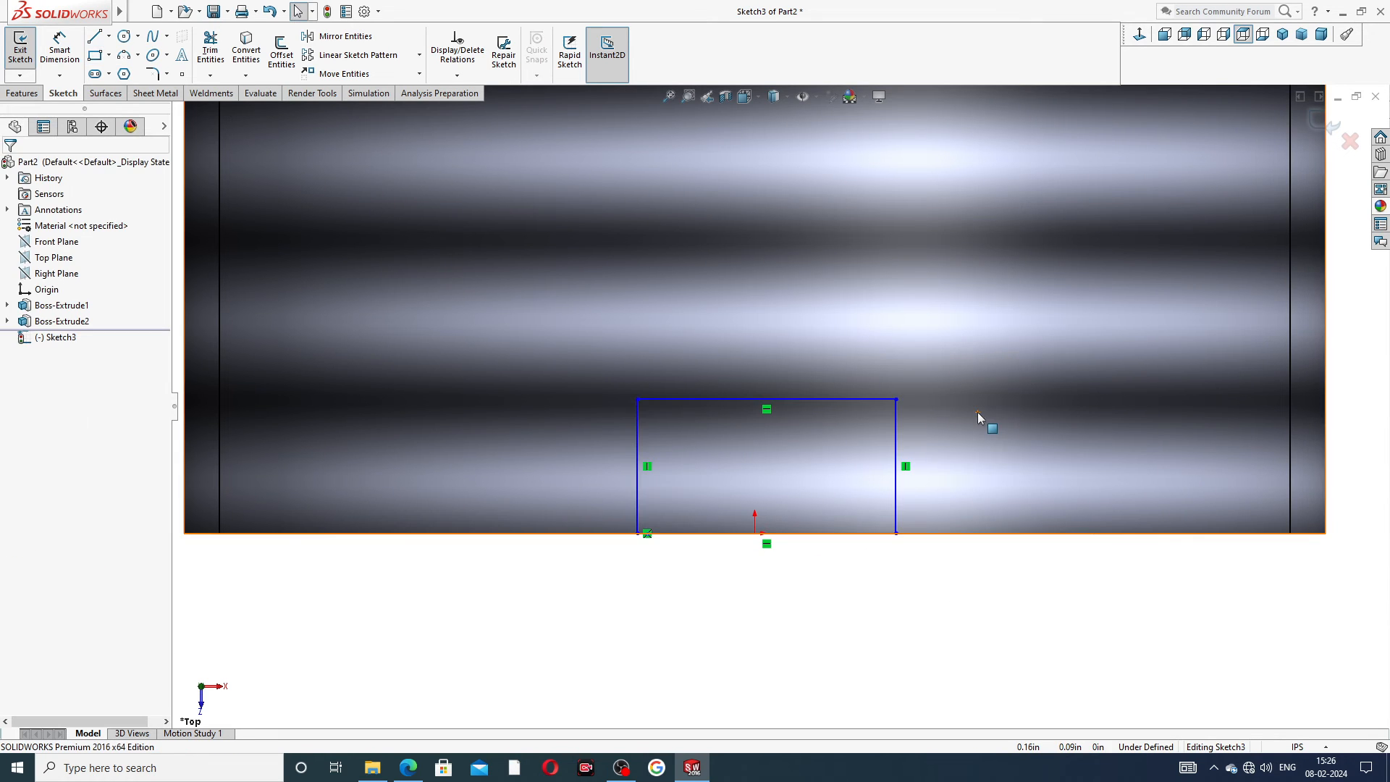
Add a midpoint relation between the origin and the rectangle's side on the collar's front edge
{"action": "left_click", "coordinate": [755, 534]}
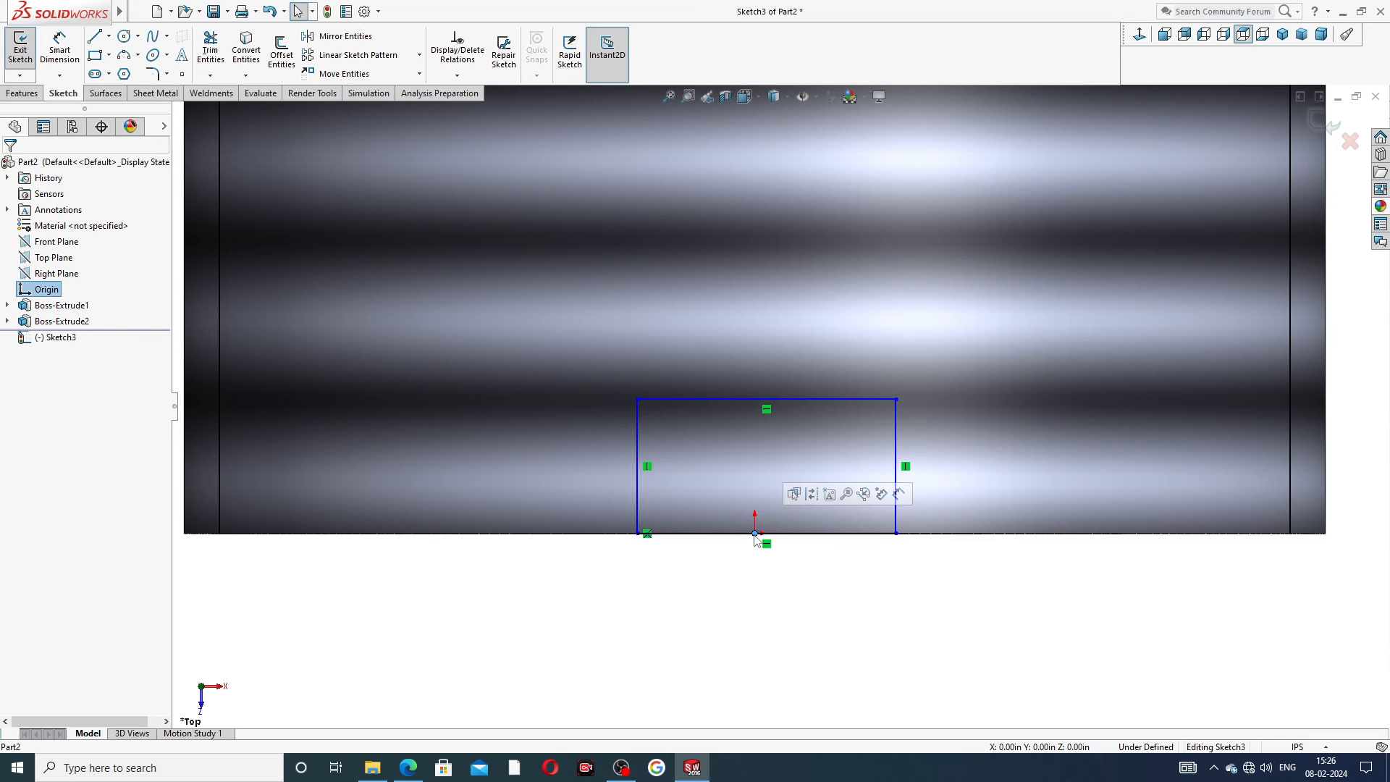
{"action": "left_click", "coordinate": [802, 534], "text": "ctrl"}
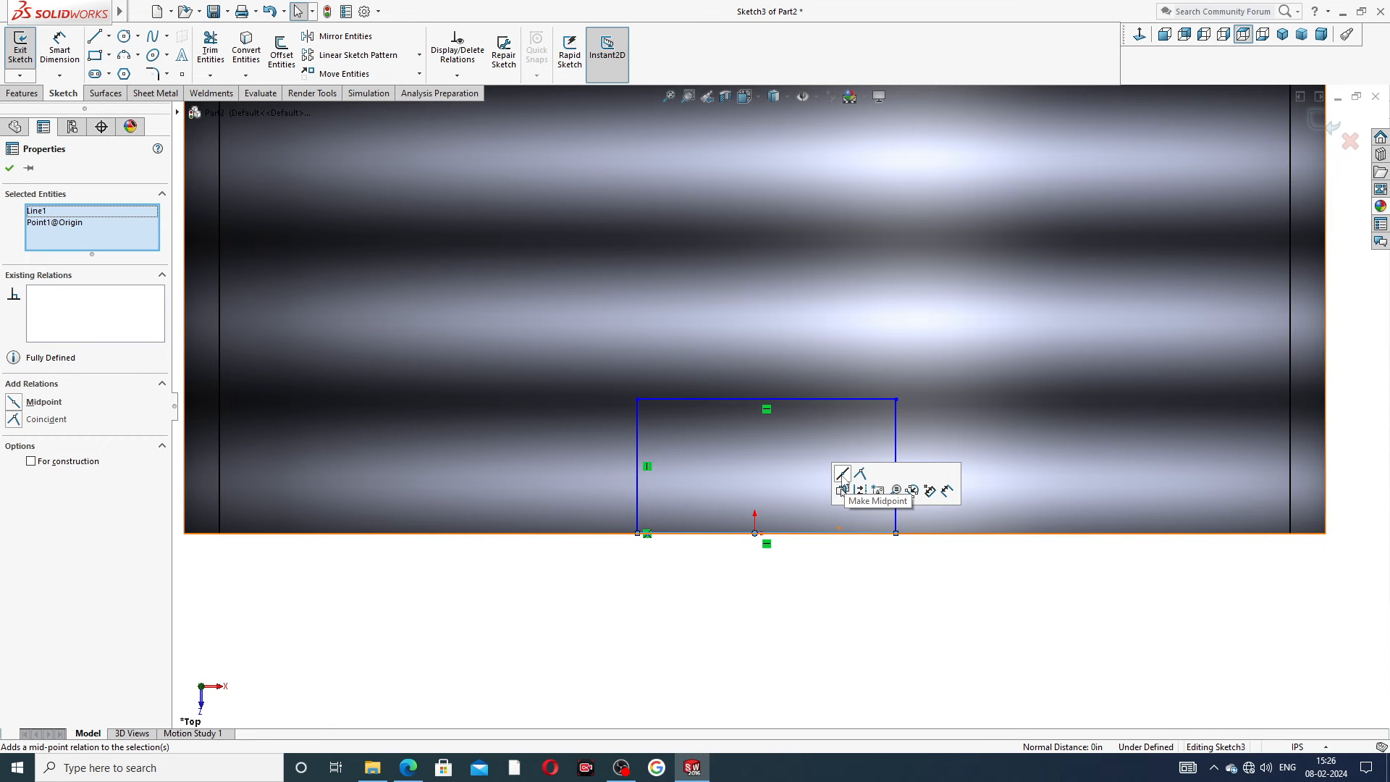
{"action": "left_click", "coordinate": [841, 491]}
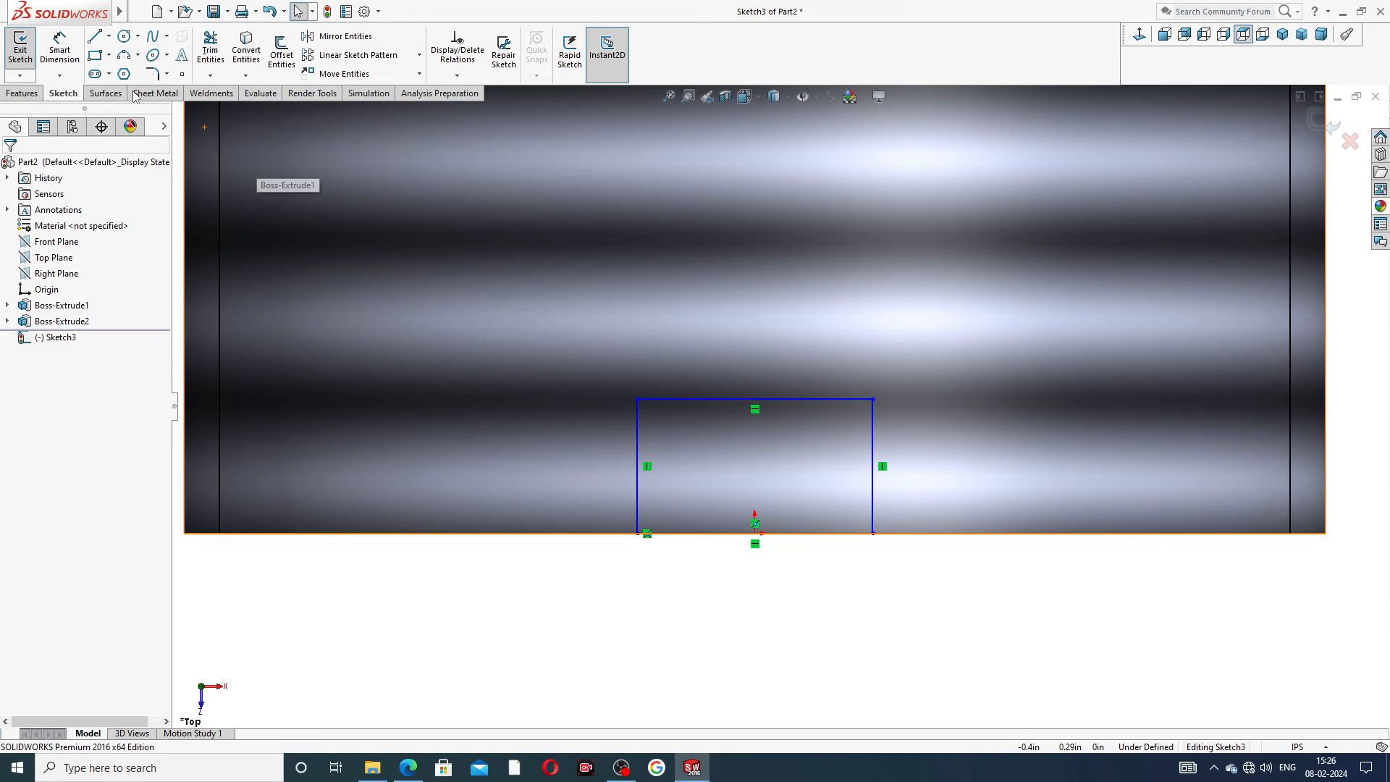
Dimension the notch rectangle's width along the collar's front edge as 0.09 in
{"action": "left_click", "coordinate": [60, 48]}
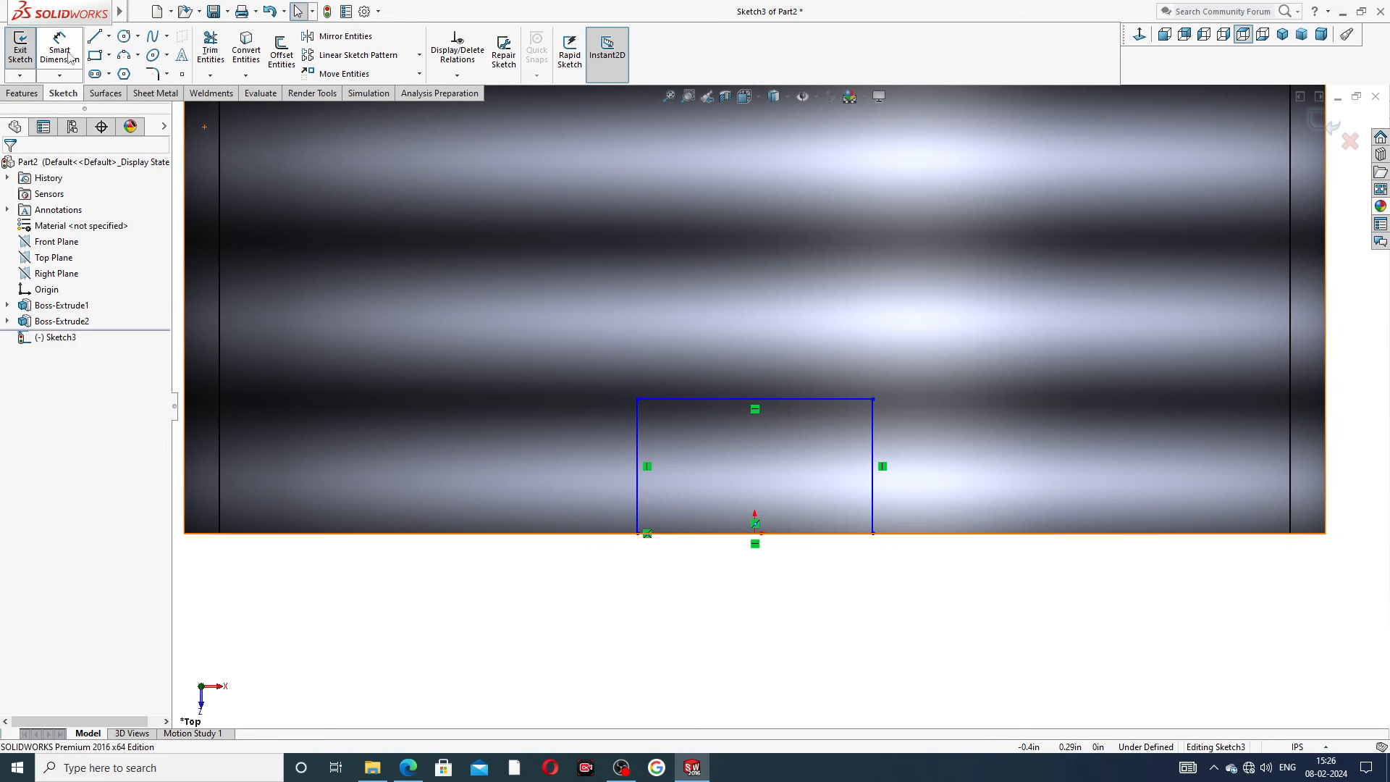
{"action": "left_click", "coordinate": [830, 543]}
{"action": "left_click", "coordinate": [759, 575]}
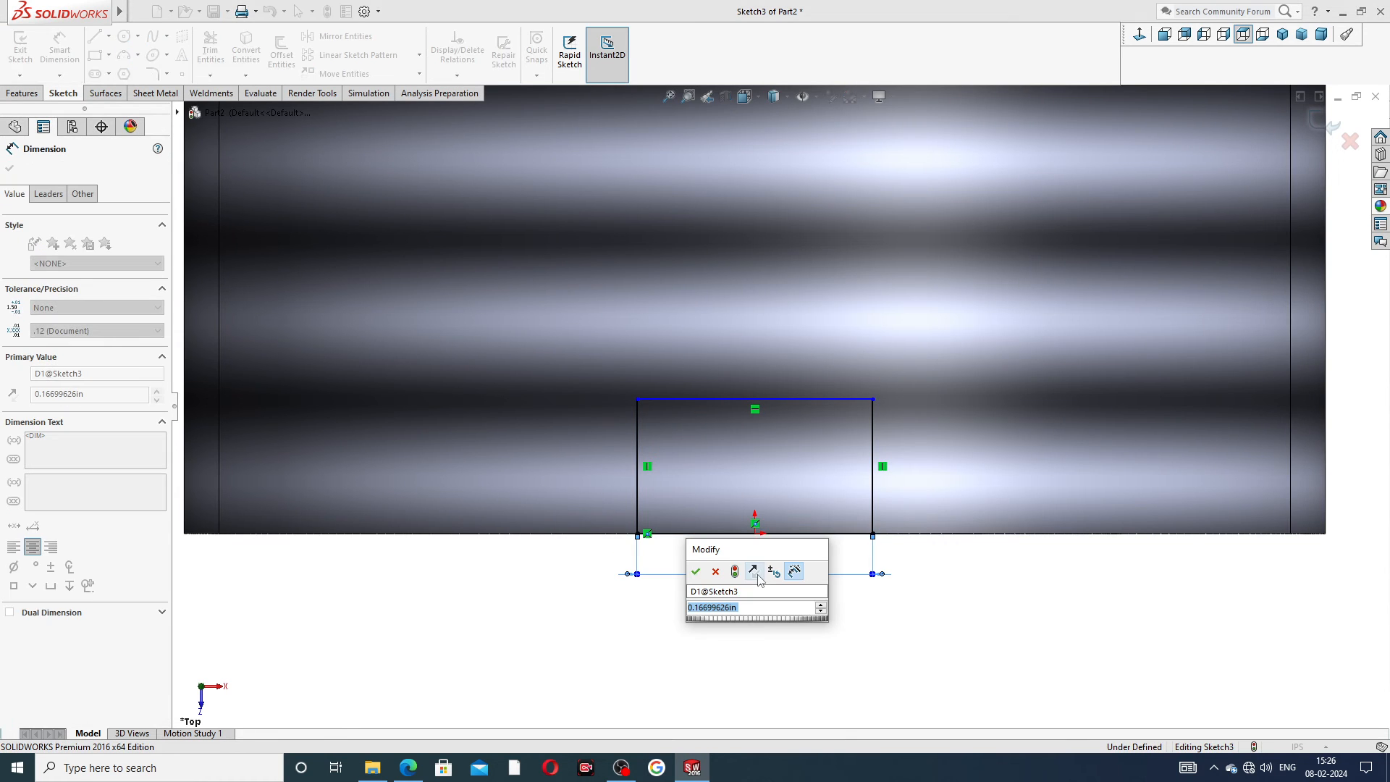
{"action": "type", "text": "0.09"}
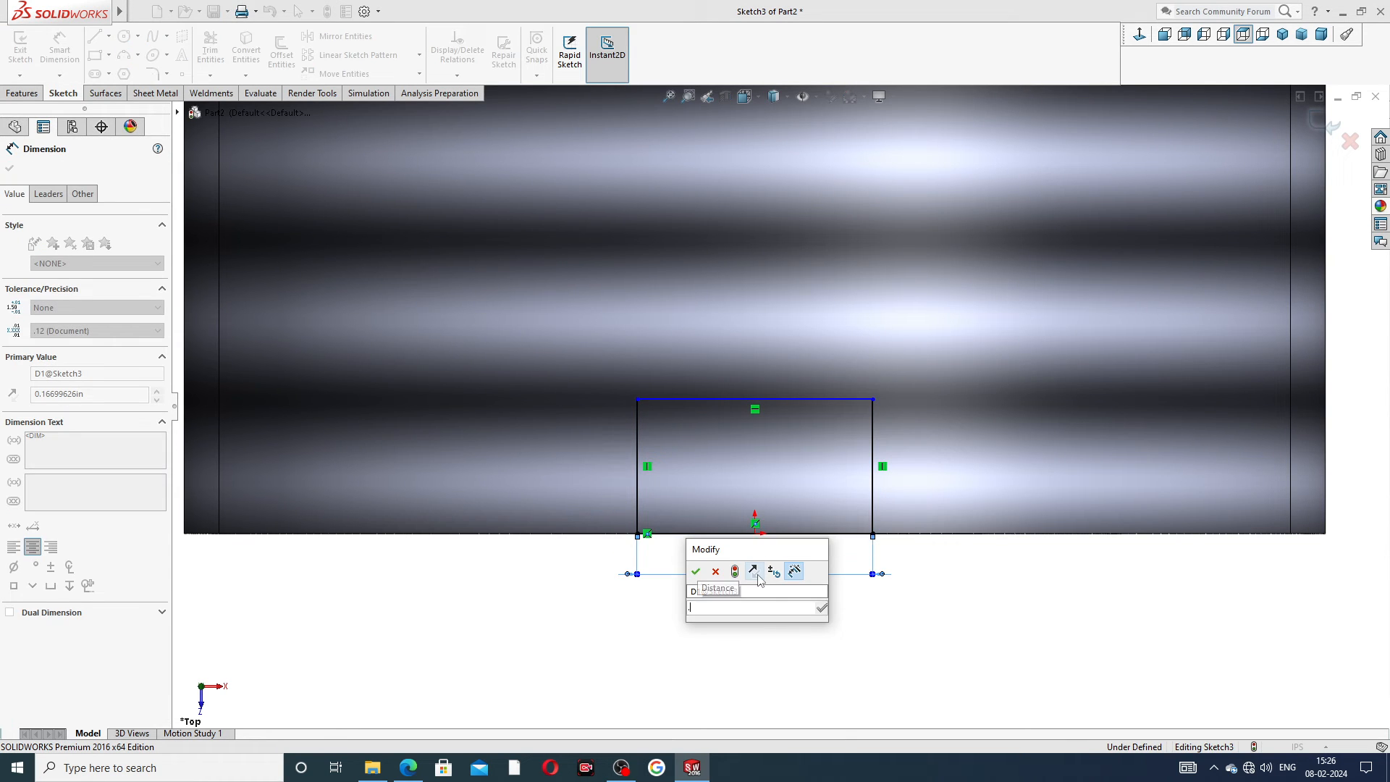
{"action": "key", "text": "Return"}
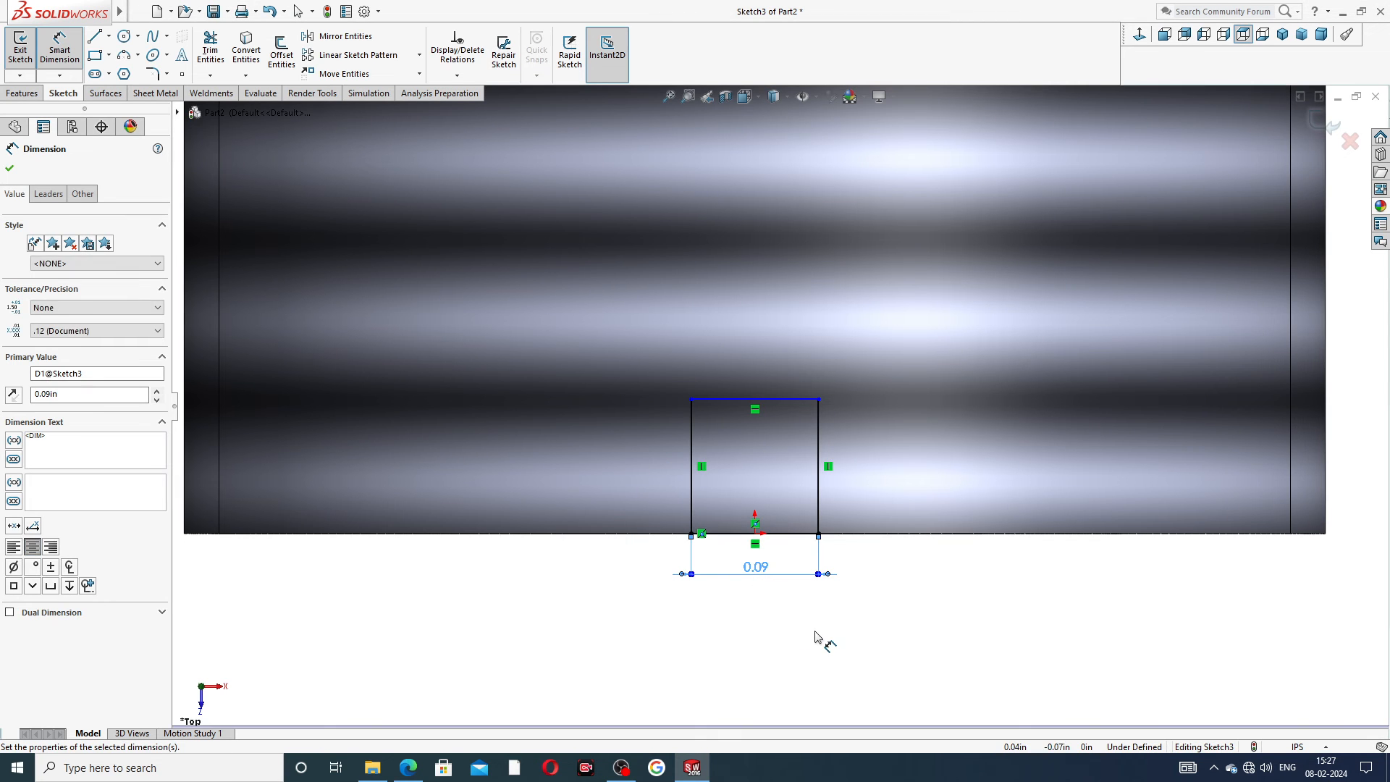
{"action": "left_click", "coordinate": [822, 642]}
Dimension the notch rectangle's vertical side as 0.13 in and check the notch sizes against the collar drawing PDF
{"action": "left_click", "coordinate": [818, 447]}
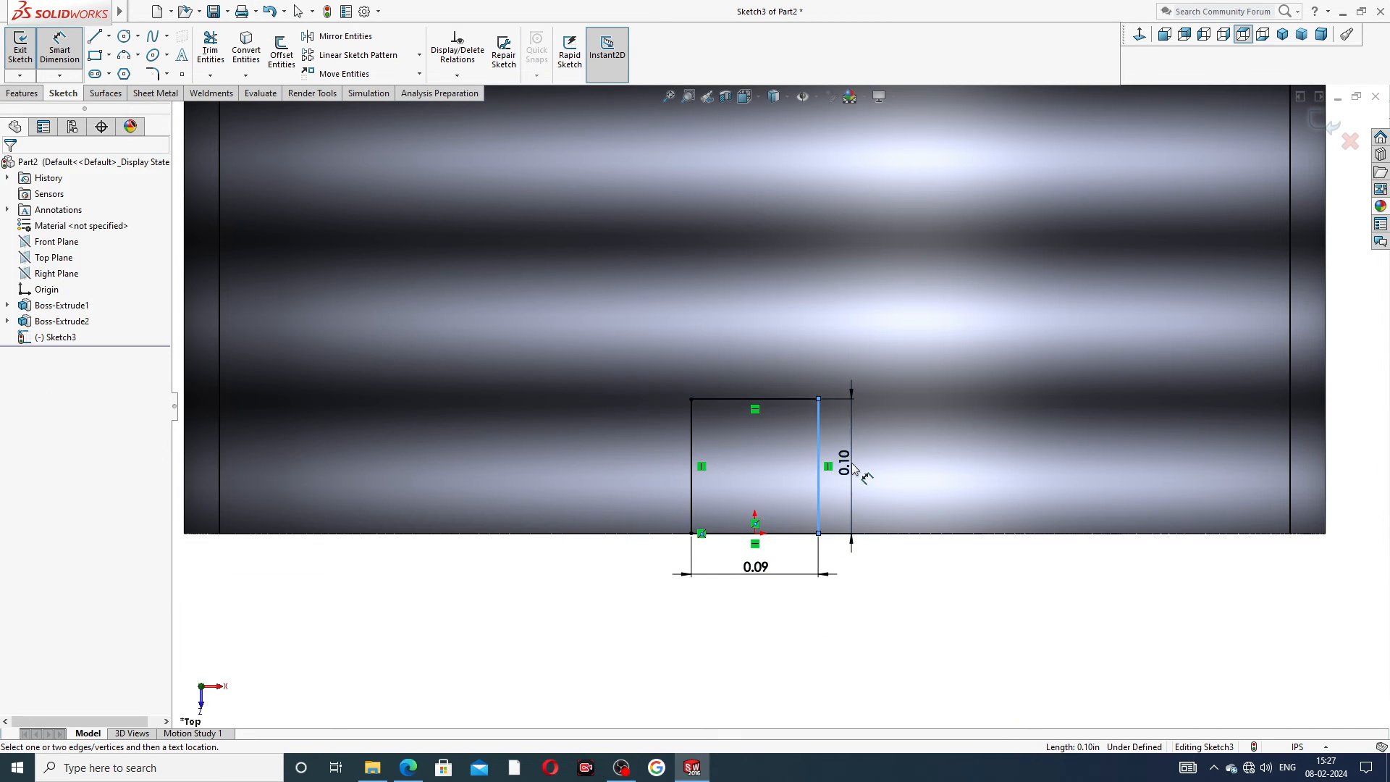
{"action": "left_click", "coordinate": [852, 463]}
{"action": "type", "text": "0.13"}
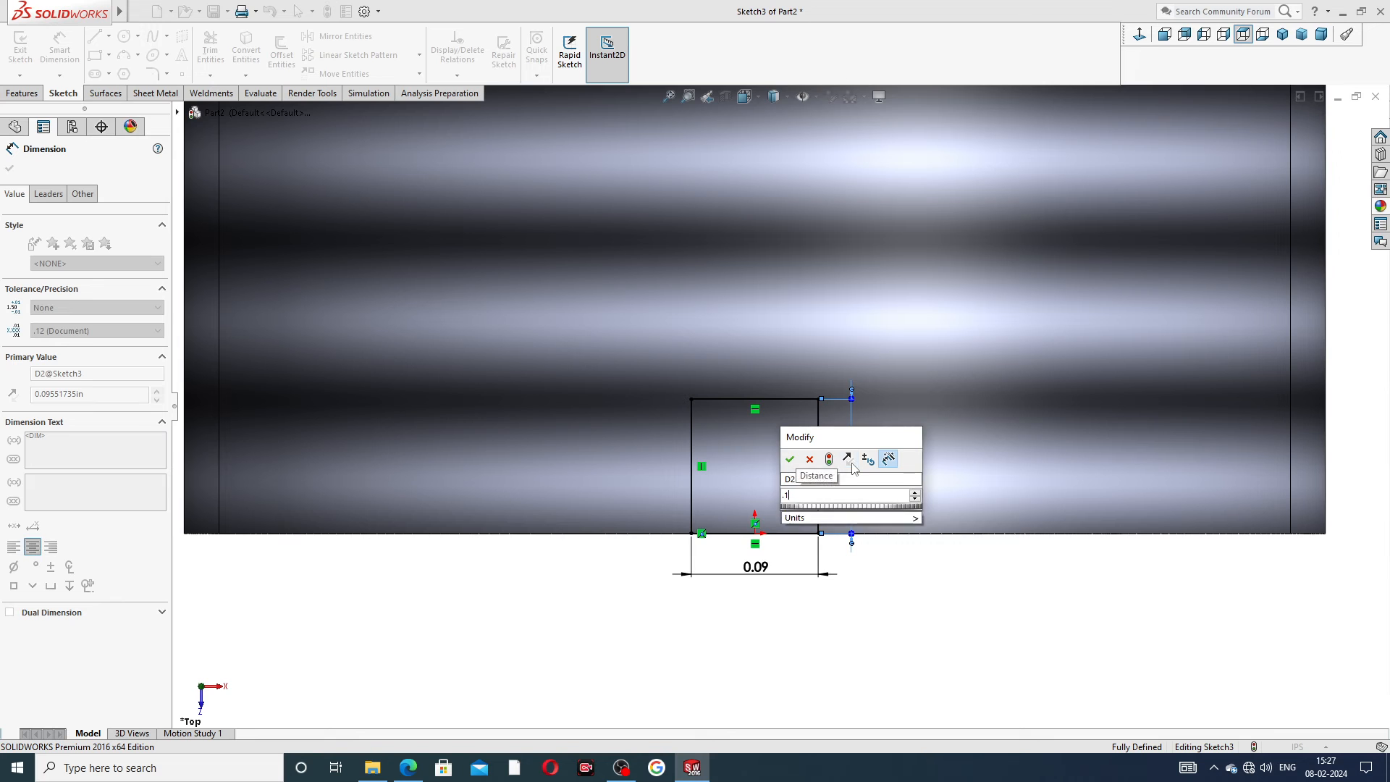
{"action": "key", "text": "Return"}
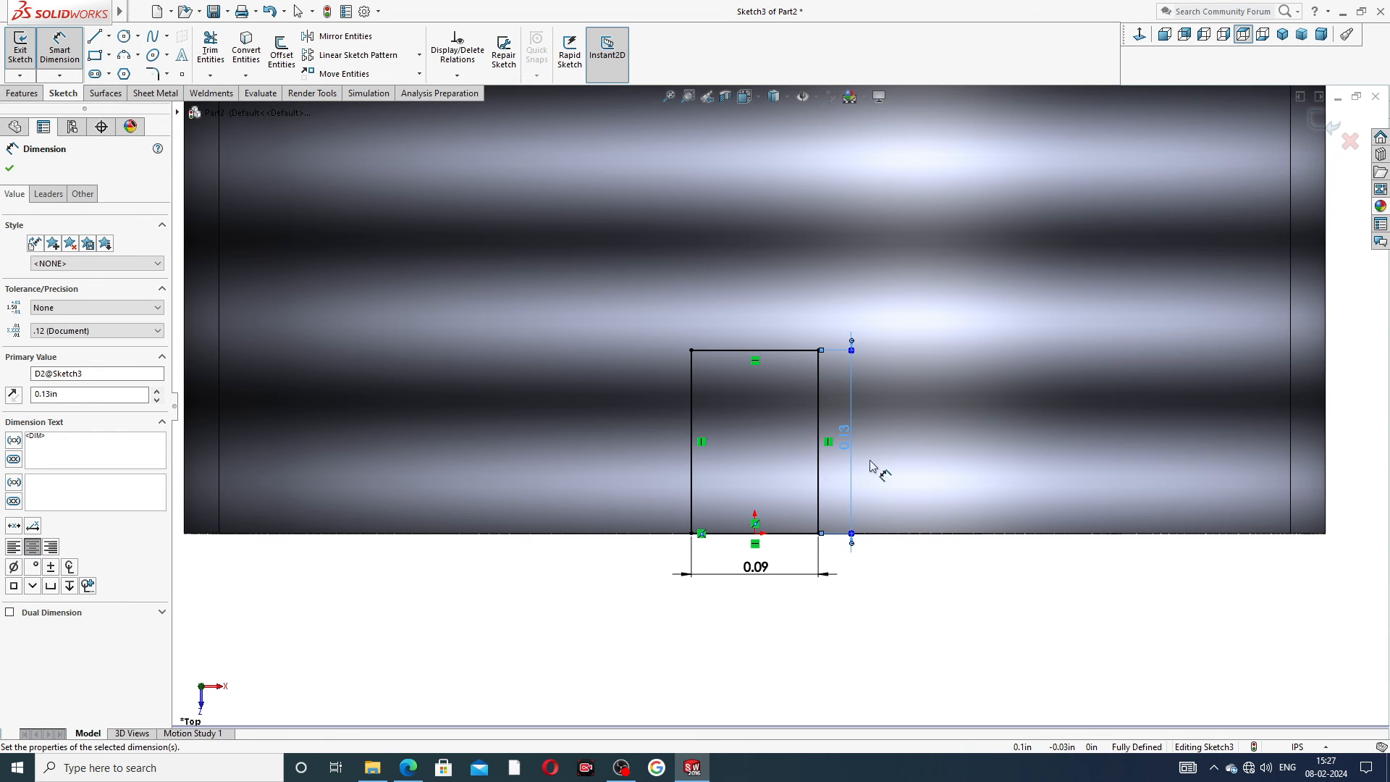
{"action": "left_click", "coordinate": [869, 467]}
{"action": "left_click_drag", "start_coordinate": [847, 435], "coordinate": [859, 444]}
{"action": "left_click", "coordinate": [901, 578]}
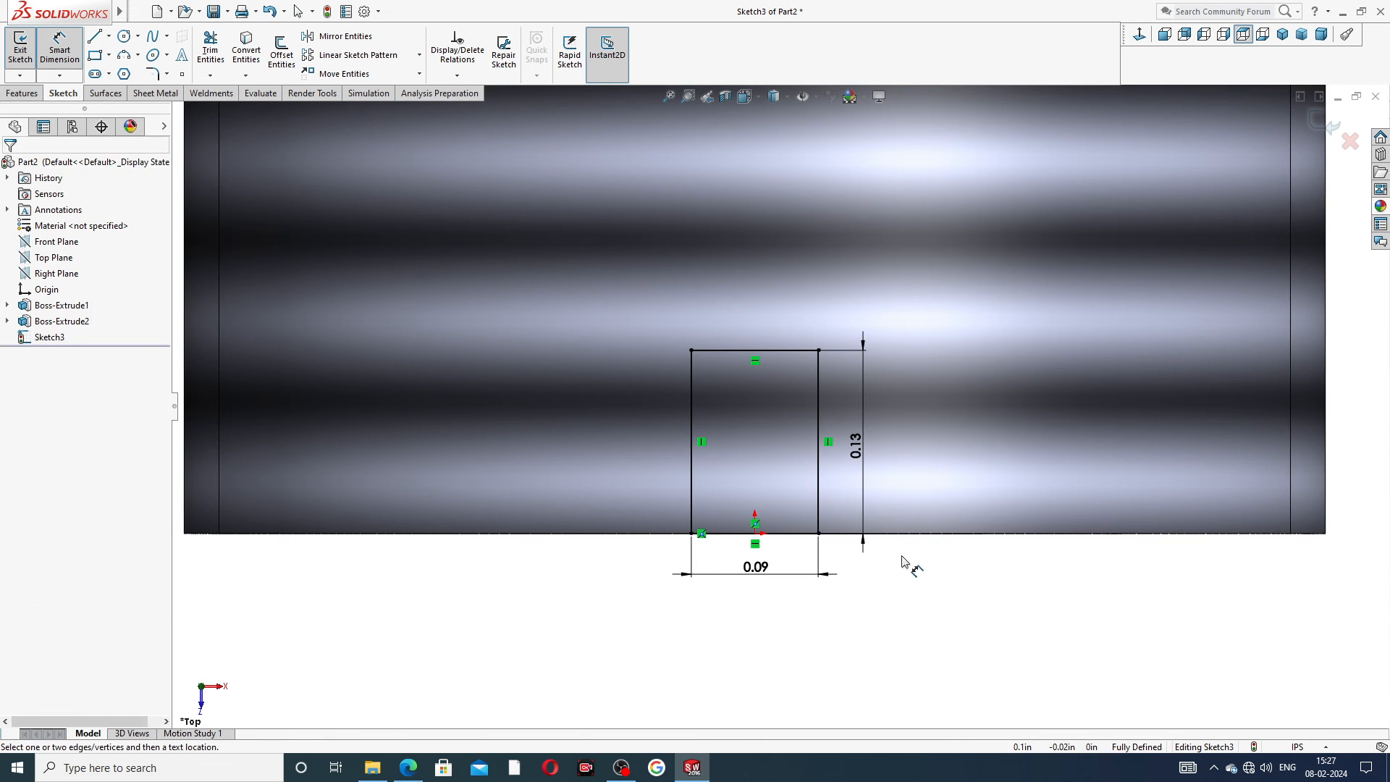
{"action": "left_click", "coordinate": [407, 769]}
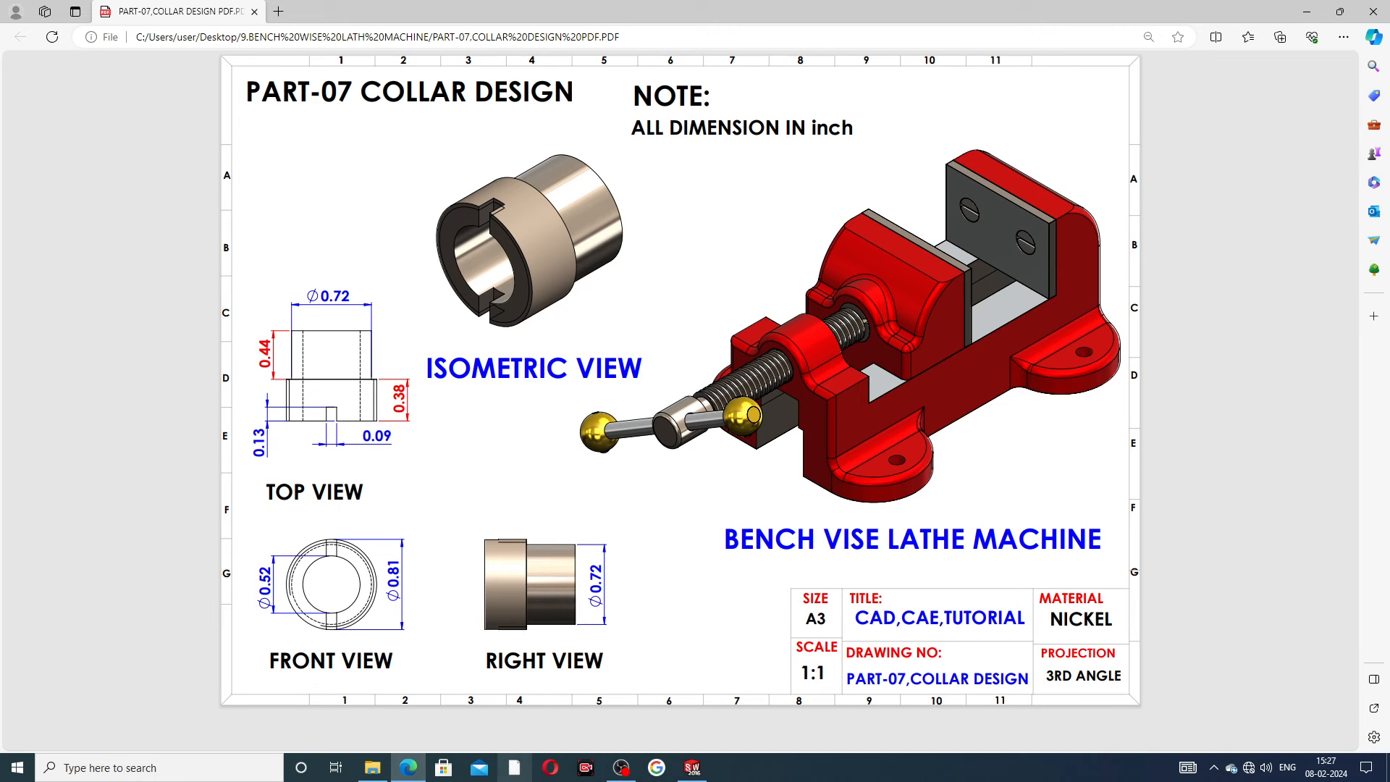
{"action": "left_click", "coordinate": [409, 769]}
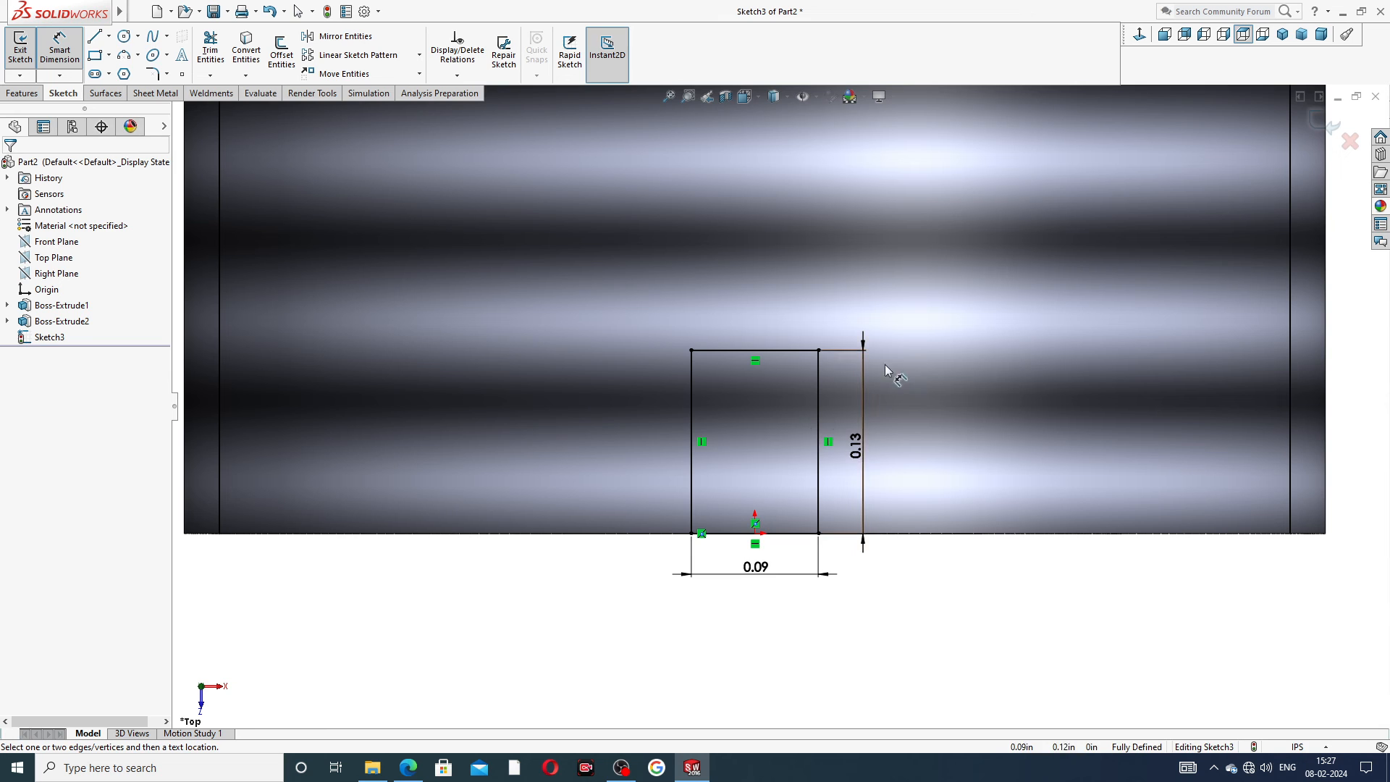
{"action": "right_click", "coordinate": [836, 604]}
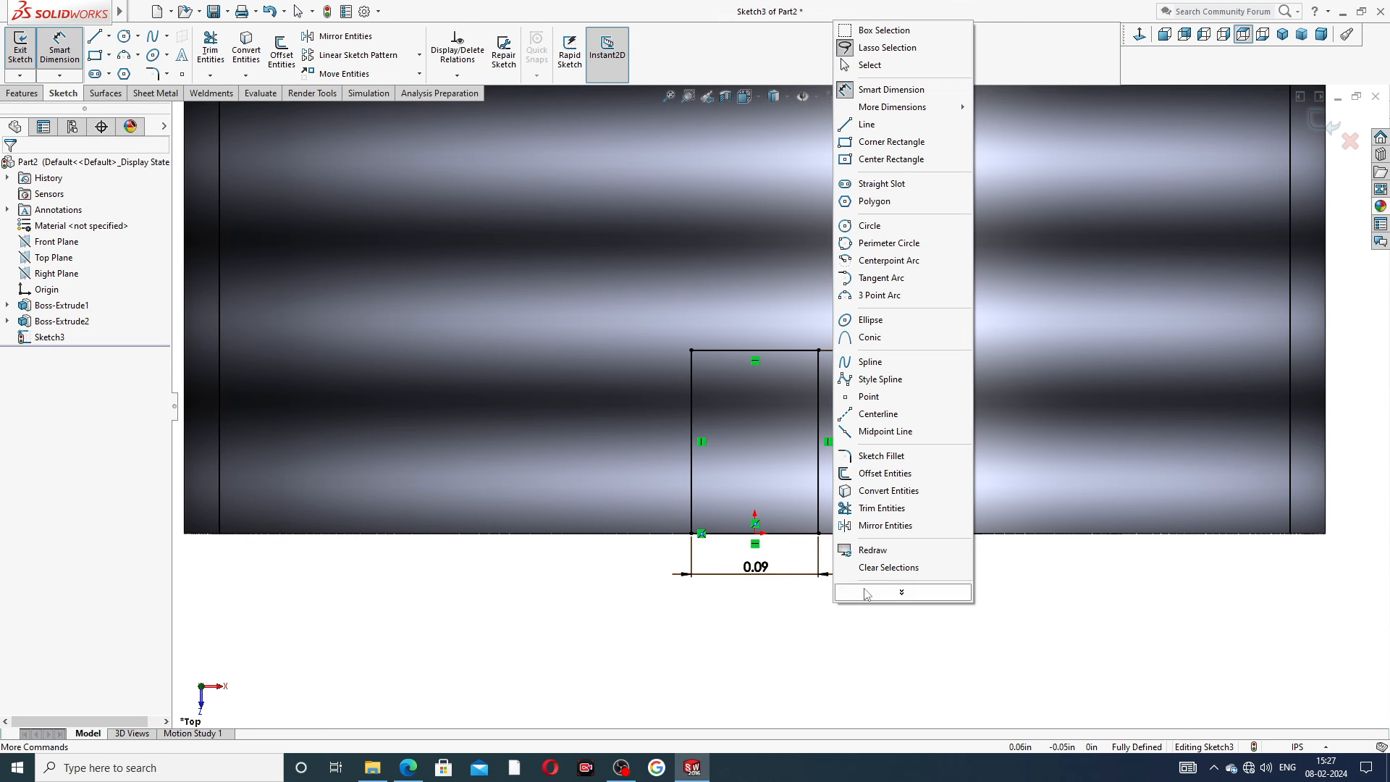
{"action": "left_click", "coordinate": [890, 65]}
Cut the notch through the collar wall on both sides with an Extruded Cut set to Through All - Both
{"action": "scroll", "coordinate": [792, 232], "scroll_direction": "up", "scroll_amount": 3}
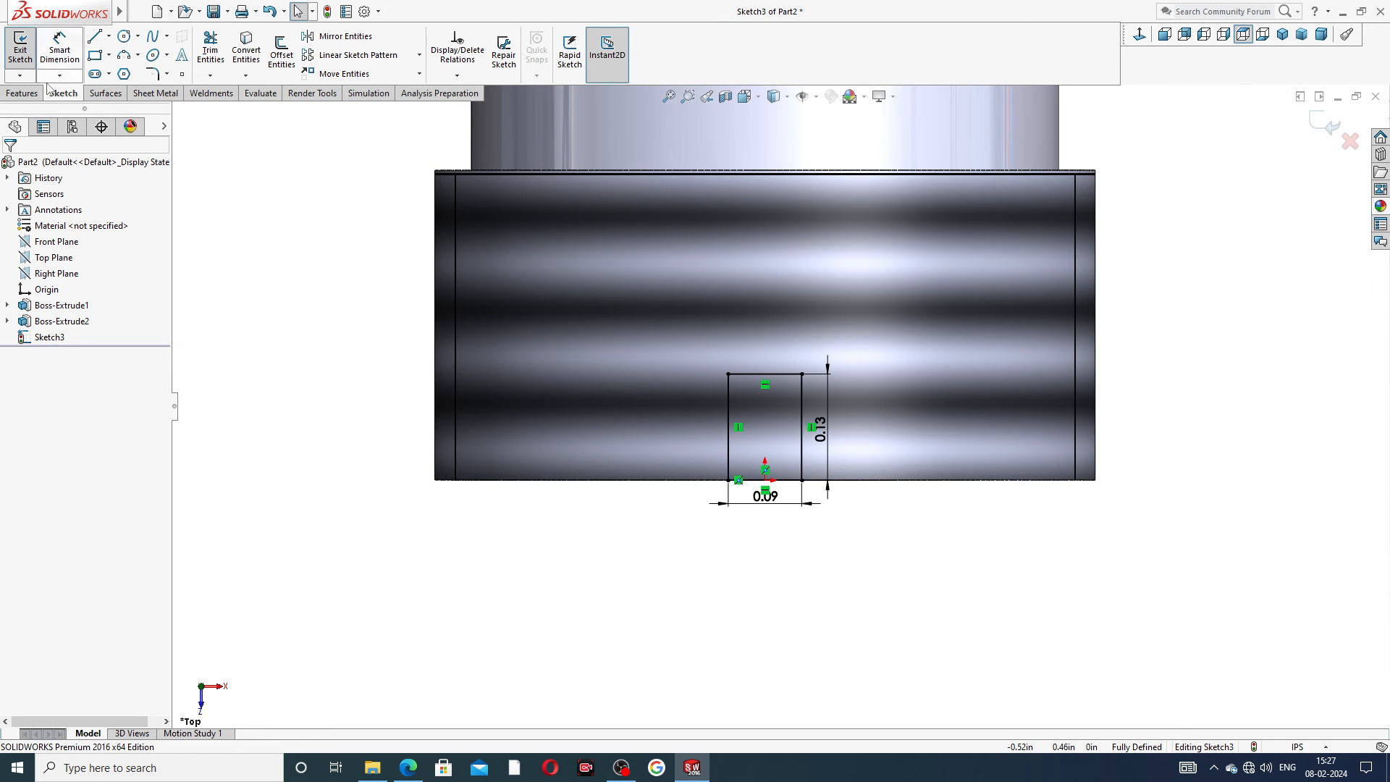
{"action": "left_click", "coordinate": [22, 93]}
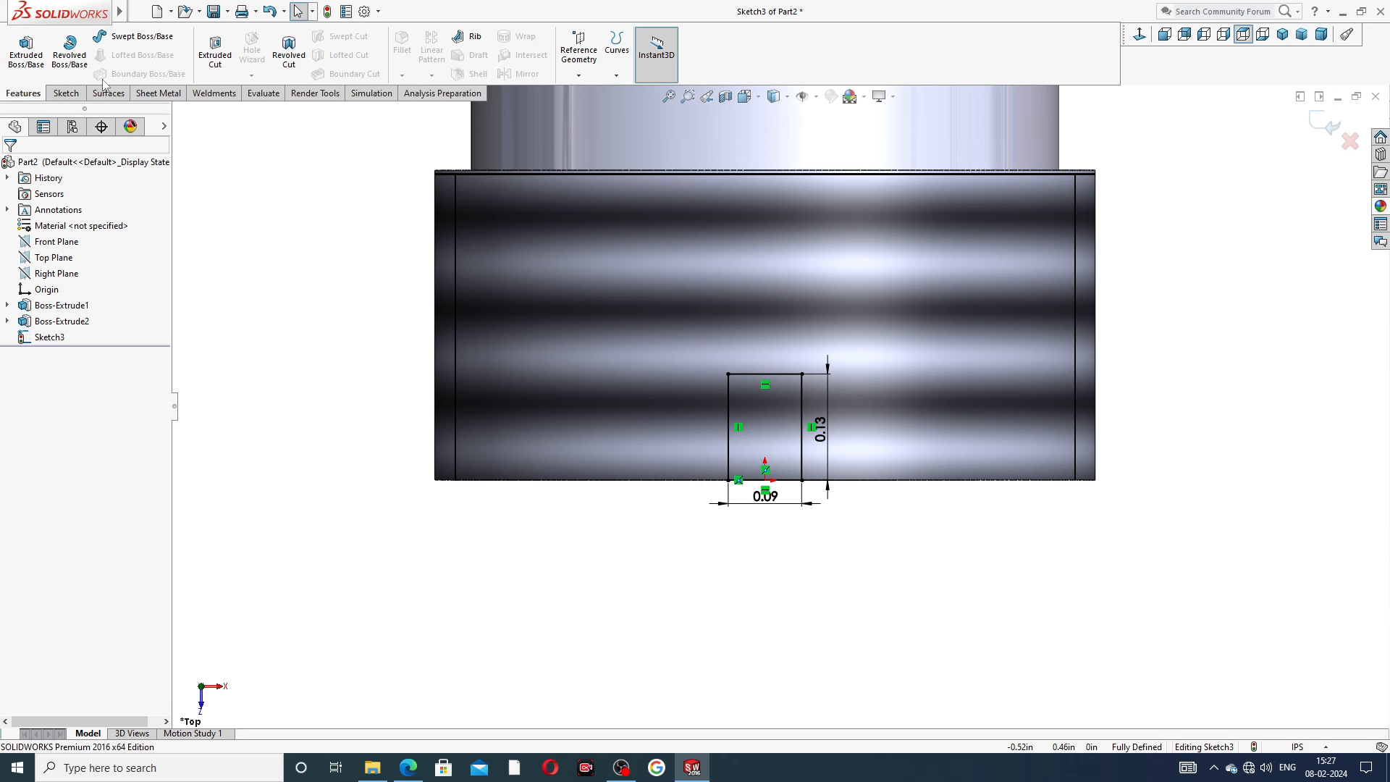
{"action": "left_click", "coordinate": [221, 65]}
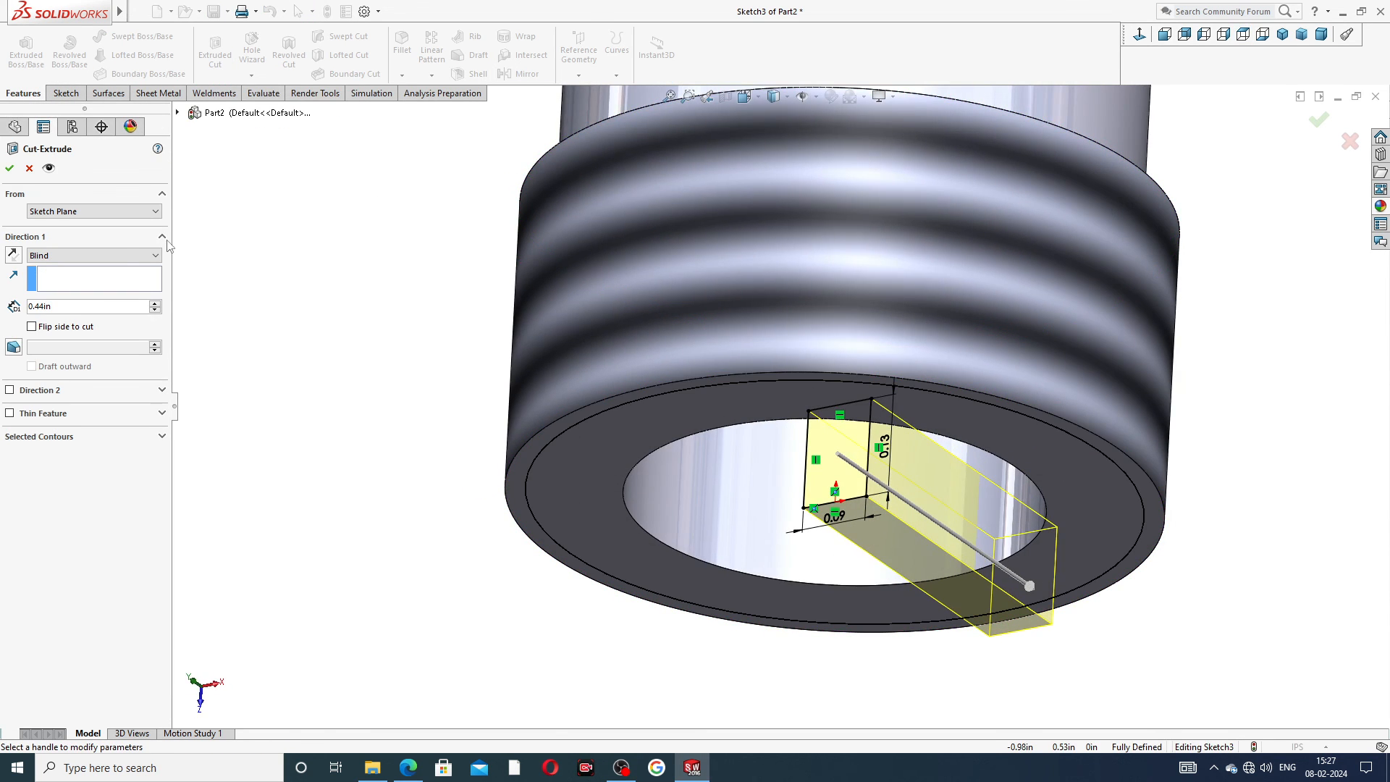
{"action": "left_click", "coordinate": [106, 257]}
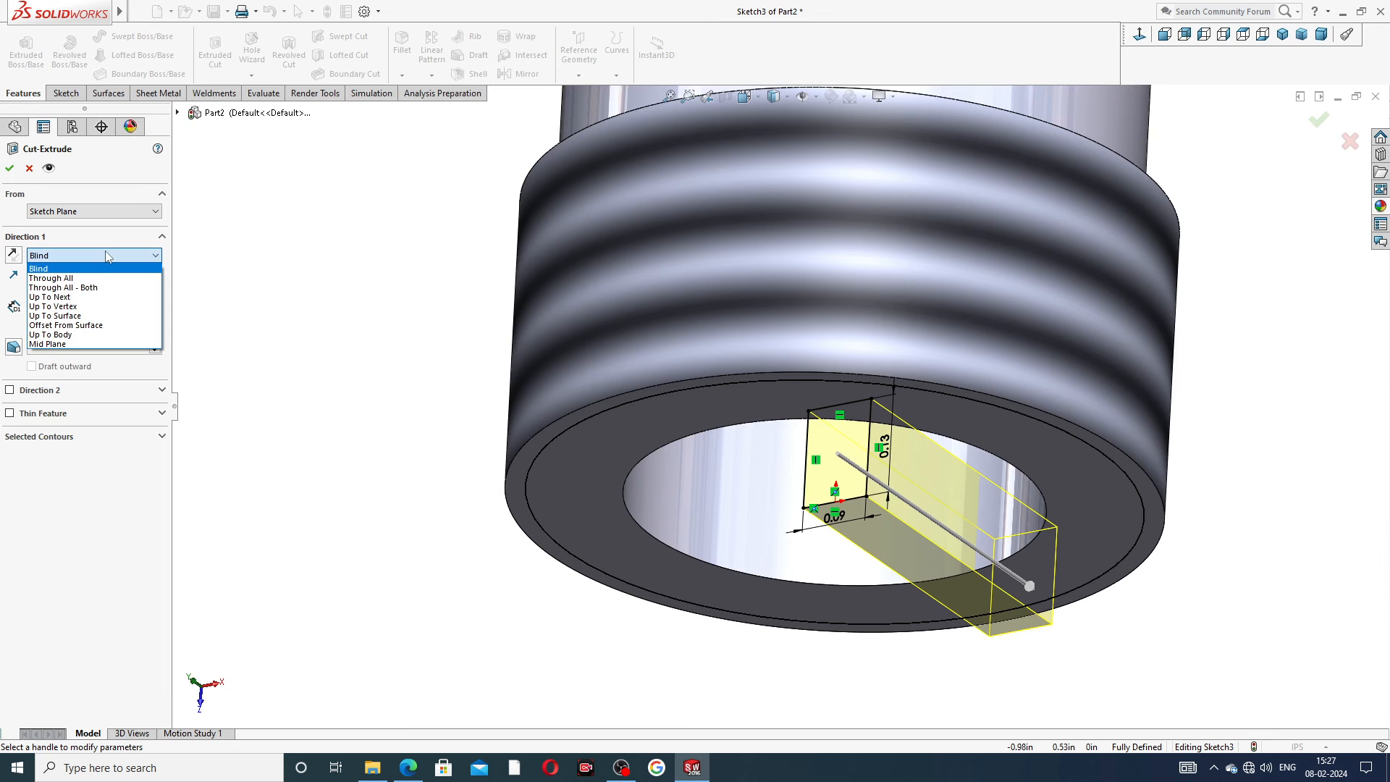
{"action": "left_click", "coordinate": [100, 288]}
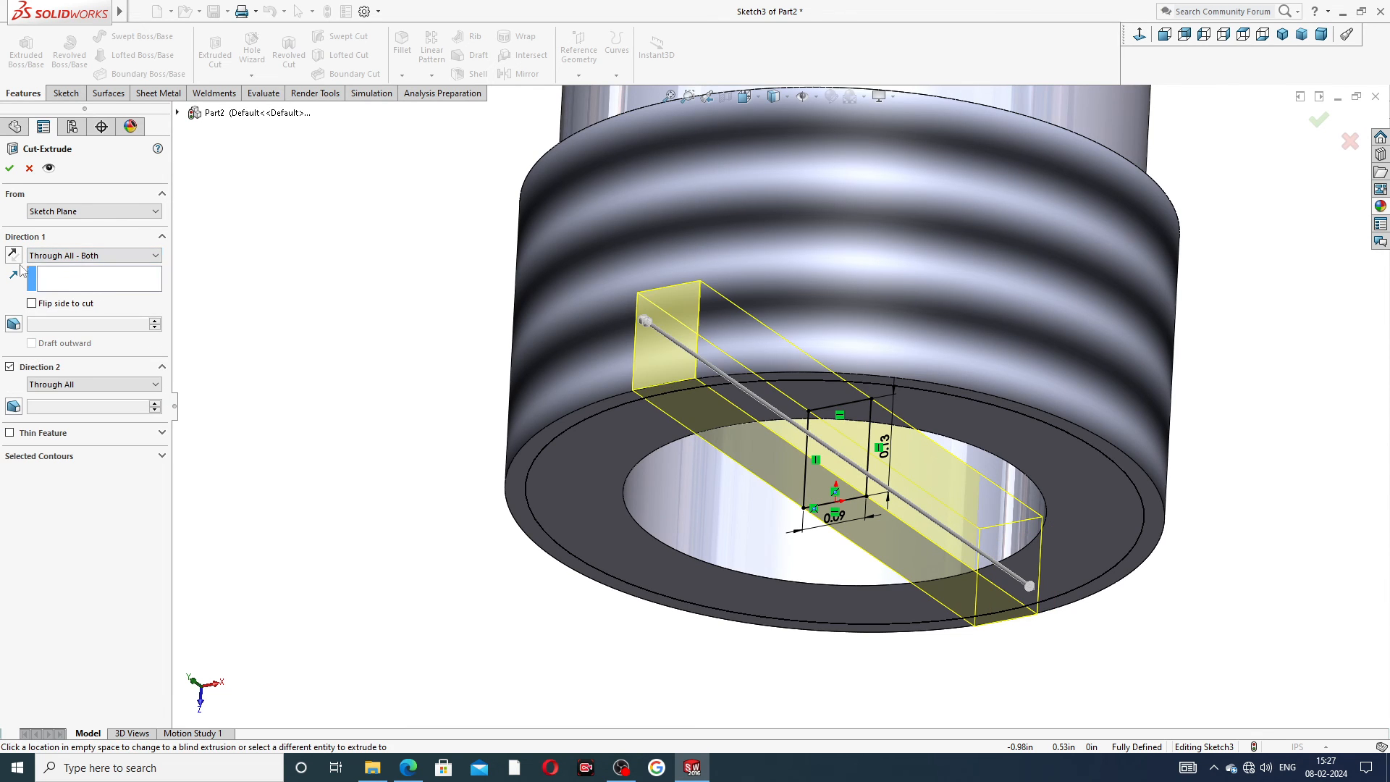
{"action": "left_click", "coordinate": [10, 169]}
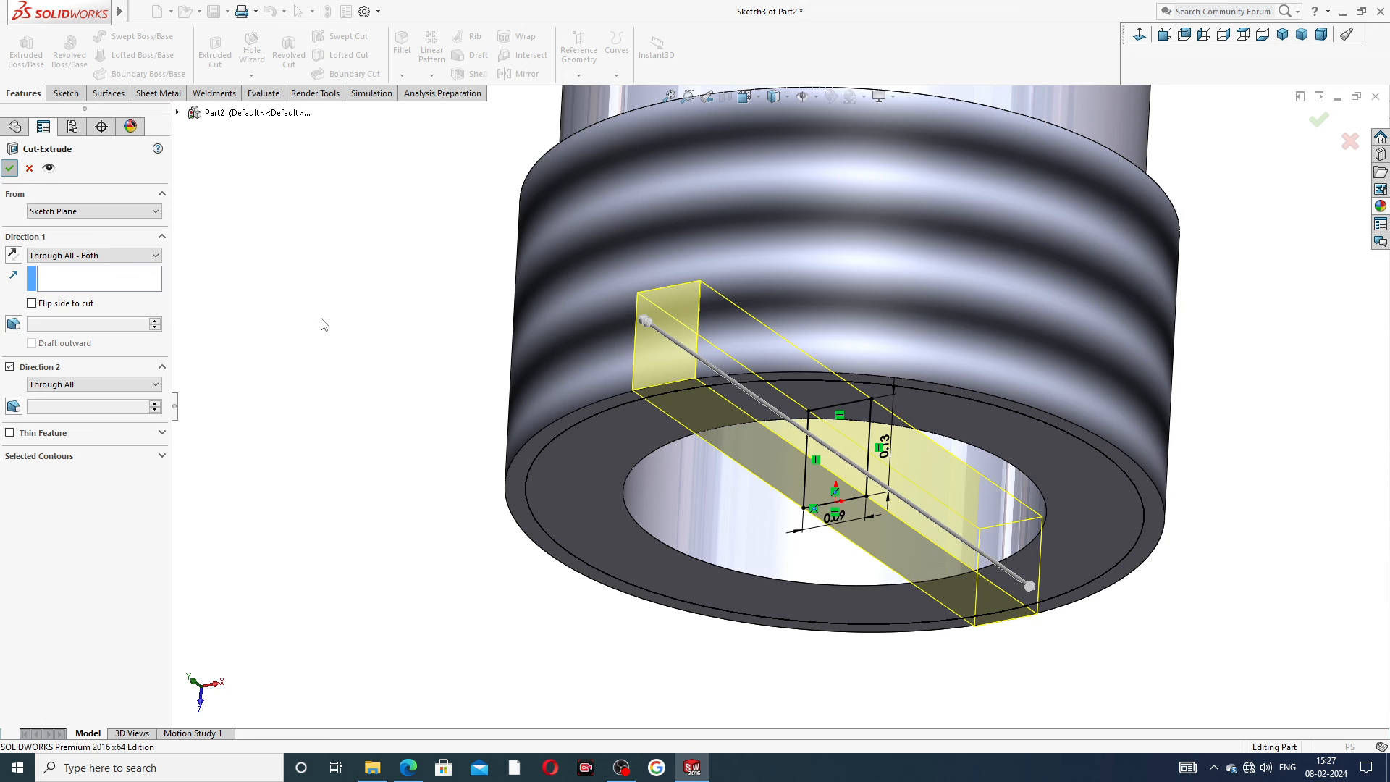
{"action": "left_click", "coordinate": [392, 336]}
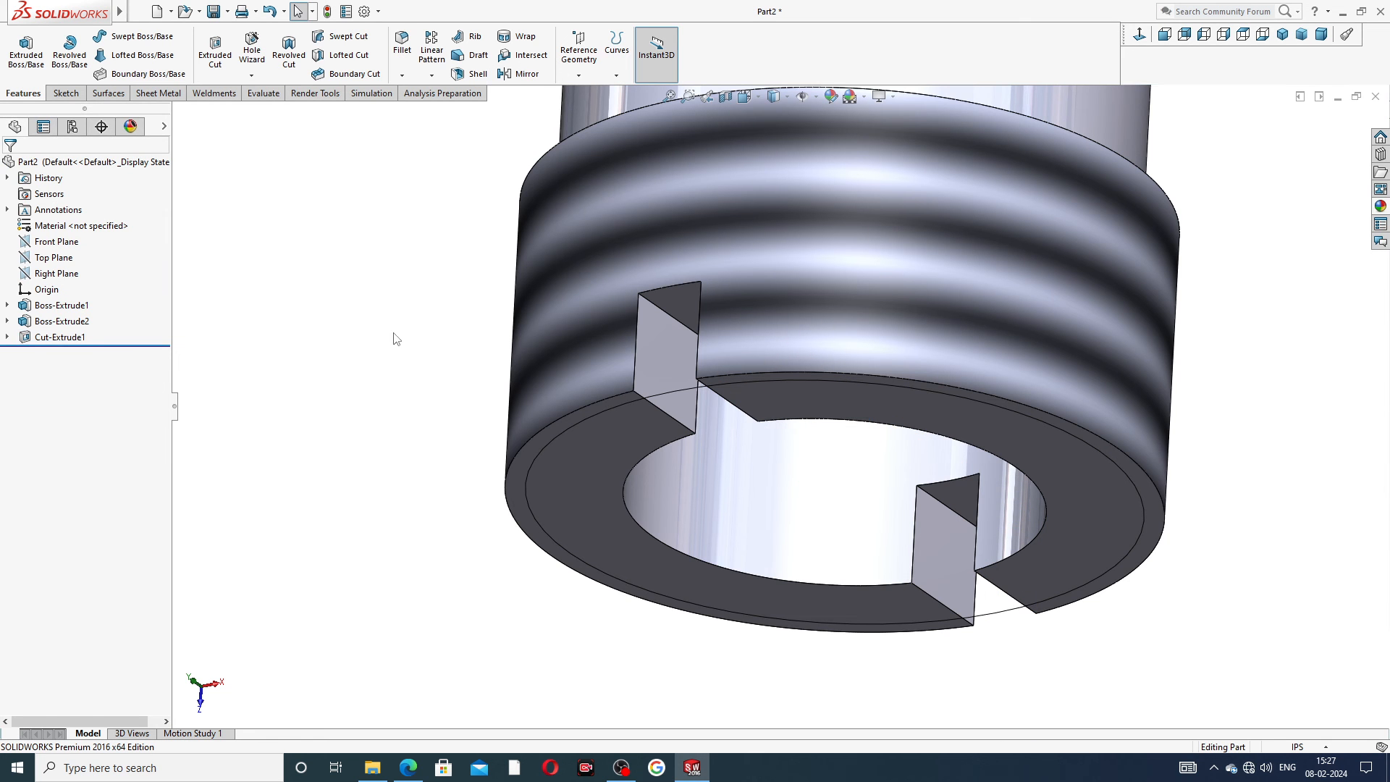
Apply the polished nickel appearance from the Nickel metals to the whole collar
{"action": "scroll", "coordinate": [621, 372], "scroll_direction": "up", "scroll_amount": 4}
{"action": "mouse_move", "coordinate": [806, 267]}
{"action": "middle_mouse_down"}
{"action": "mouse_move", "coordinate": [851, 327]}
{"action": "mouse_move", "coordinate": [878, 140]}
{"action": "mouse_move", "coordinate": [905, 290]}
{"action": "mouse_move", "coordinate": [933, 347]}
{"action": "mouse_move", "coordinate": [963, 214]}
{"action": "mouse_move", "coordinate": [934, 224]}
{"action": "mouse_move", "coordinate": [840, 379]}
{"action": "mouse_move", "coordinate": [700, 290]}
{"action": "mouse_move", "coordinate": [673, 289]}
{"action": "mouse_move", "coordinate": [683, 326]}
{"action": "middle_mouse_up"}
{"action": "scroll", "coordinate": [850, 282], "scroll_direction": "up", "scroll_amount": 2}
{"action": "middle_click_drag", "start_coordinate": [947, 347], "coordinate": [1258, 240]}
{"action": "left_click", "coordinate": [1381, 207]}
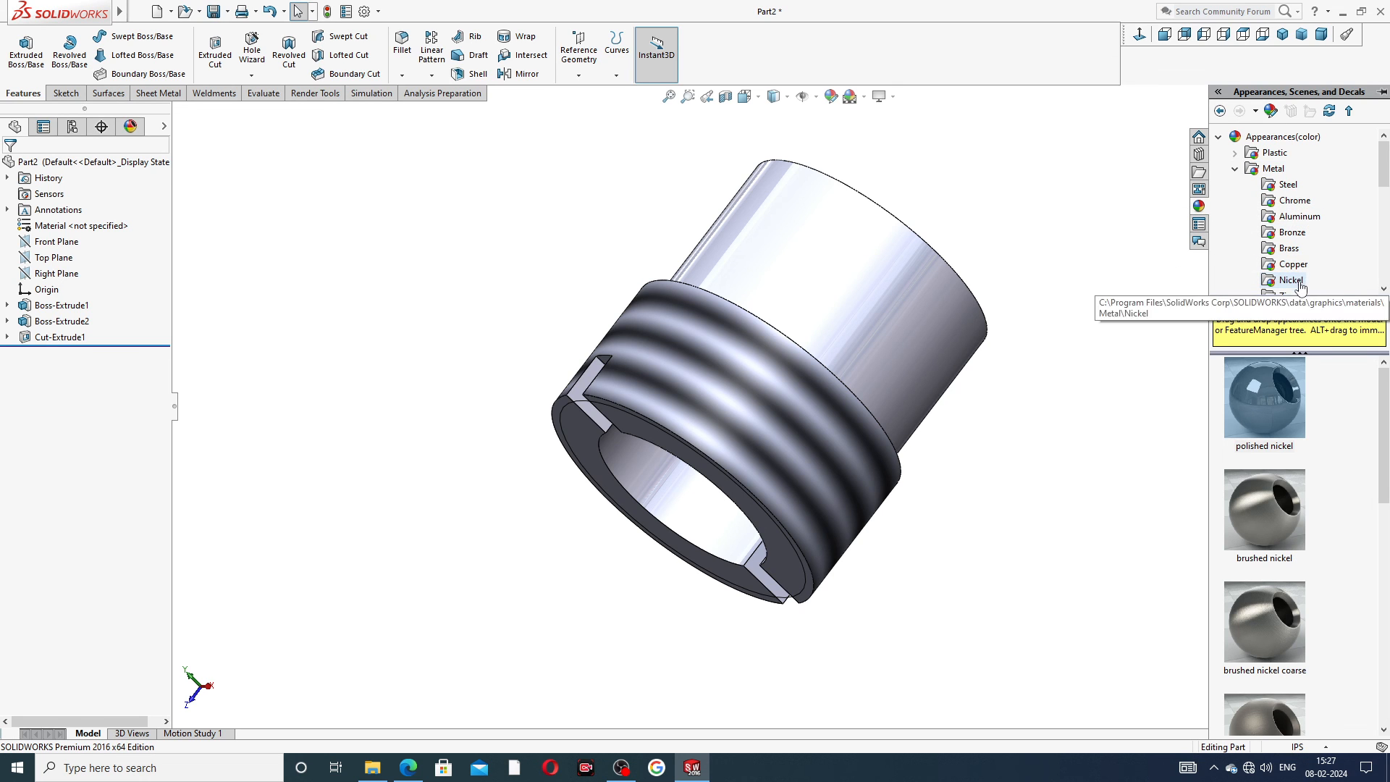
{"action": "double_click", "coordinate": [1264, 397]}
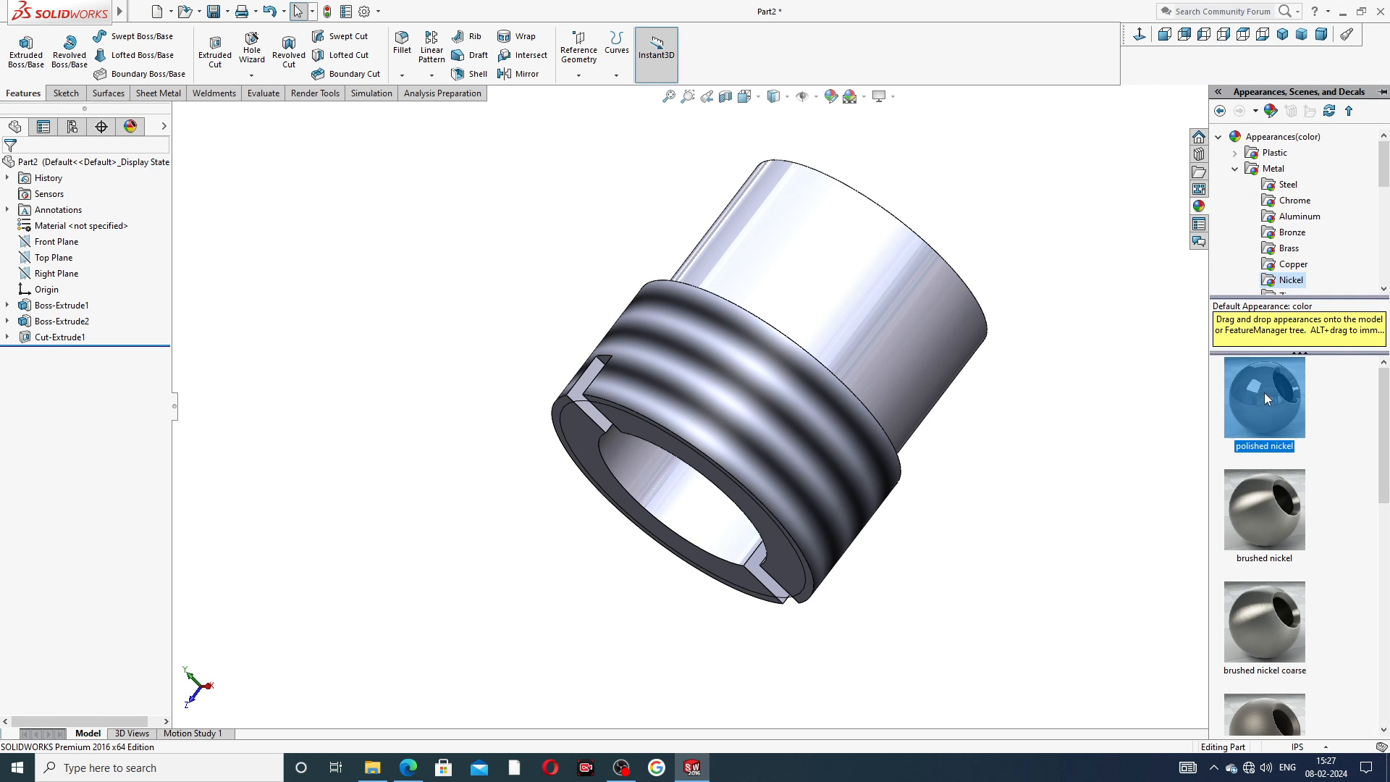
Show the finished collar in isometric view, then switch to the collar drawing PDF in the browser to compare it
{"action": "middle_click_drag", "start_coordinate": [1088, 199], "coordinate": [1112, 322]}
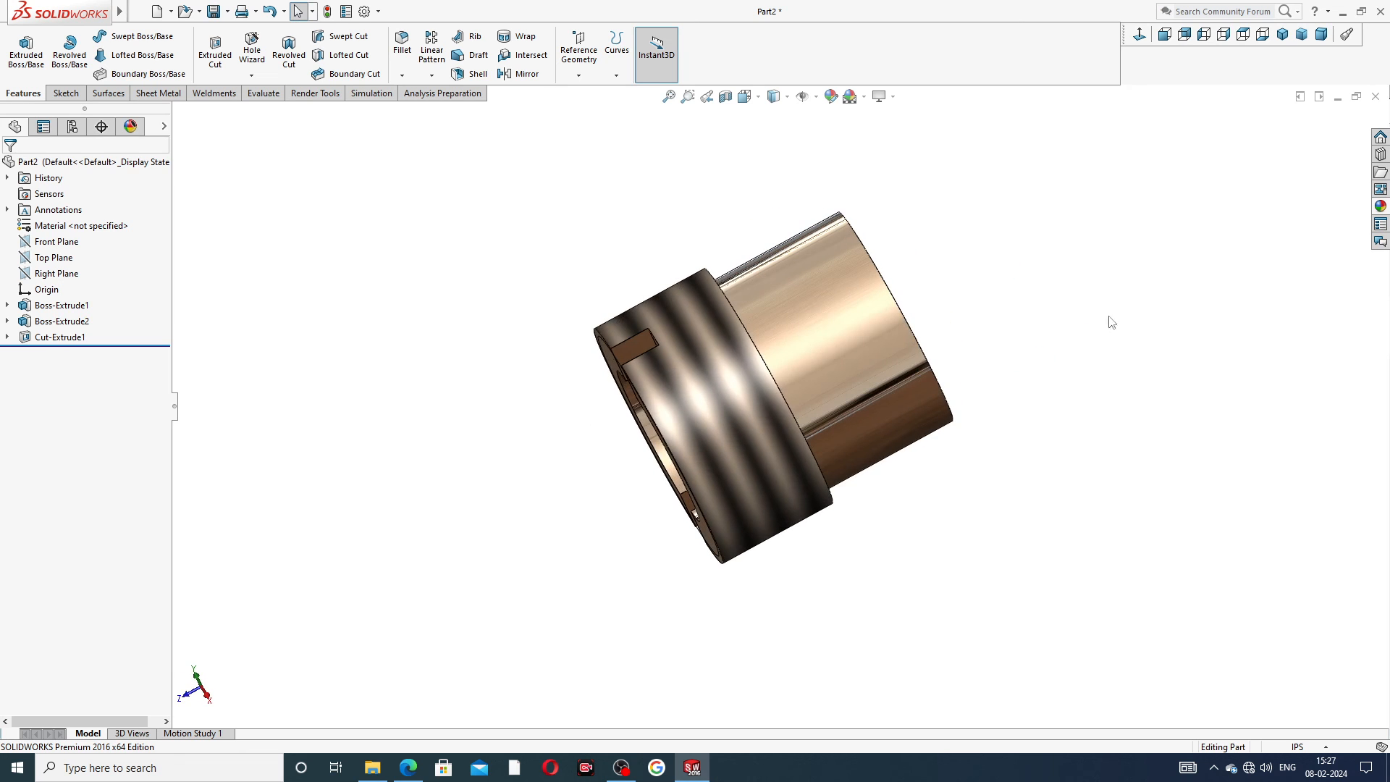
{"action": "left_click", "coordinate": [1282, 34]}
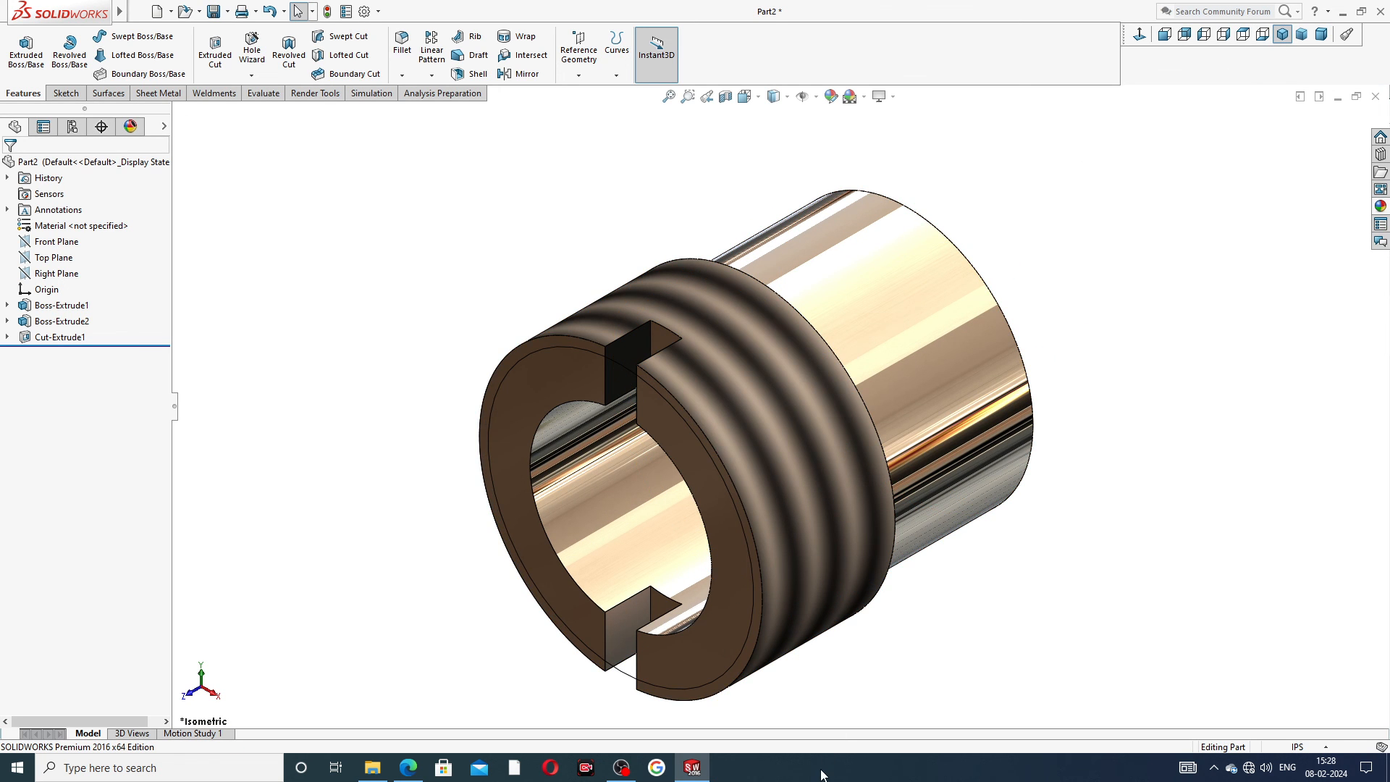
{"action": "left_click", "coordinate": [408, 768]}
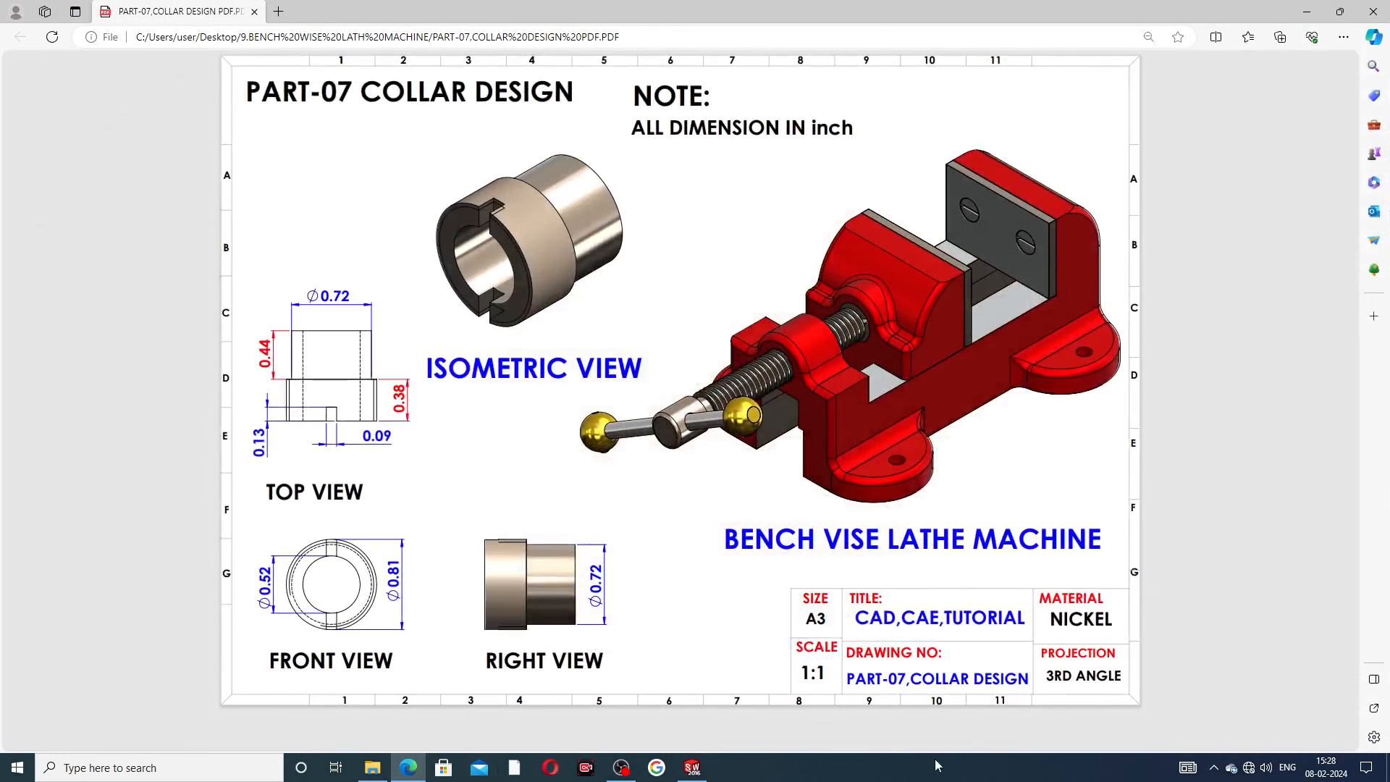